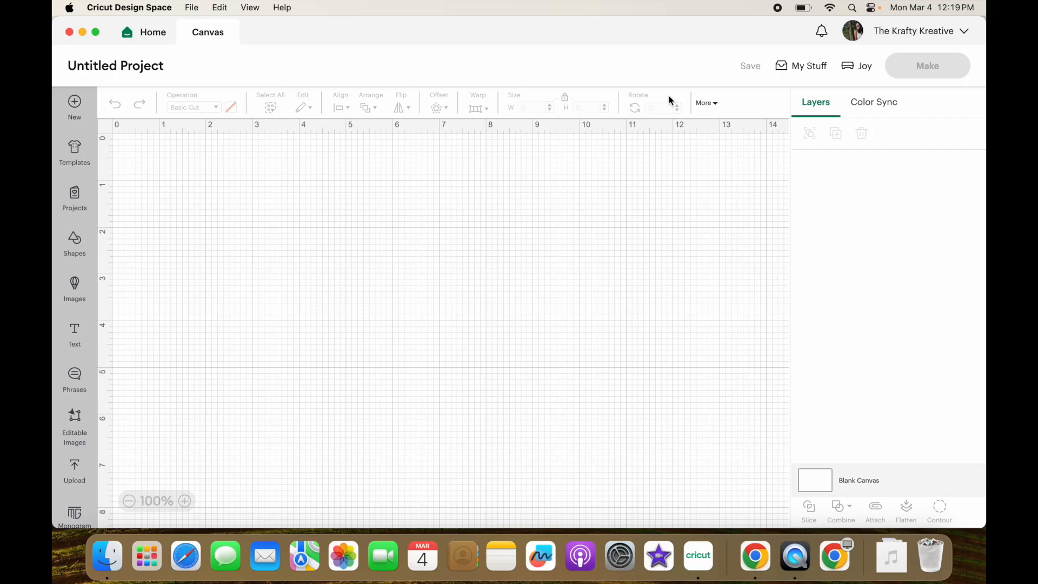
Add a text object reading "Text" to the canvas and place it about 9.4 in across and 4.6 in down.
click(74, 333)
click(441, 346)
click(306, 396)
click(229, 392)
drag(230, 392, 620, 378)
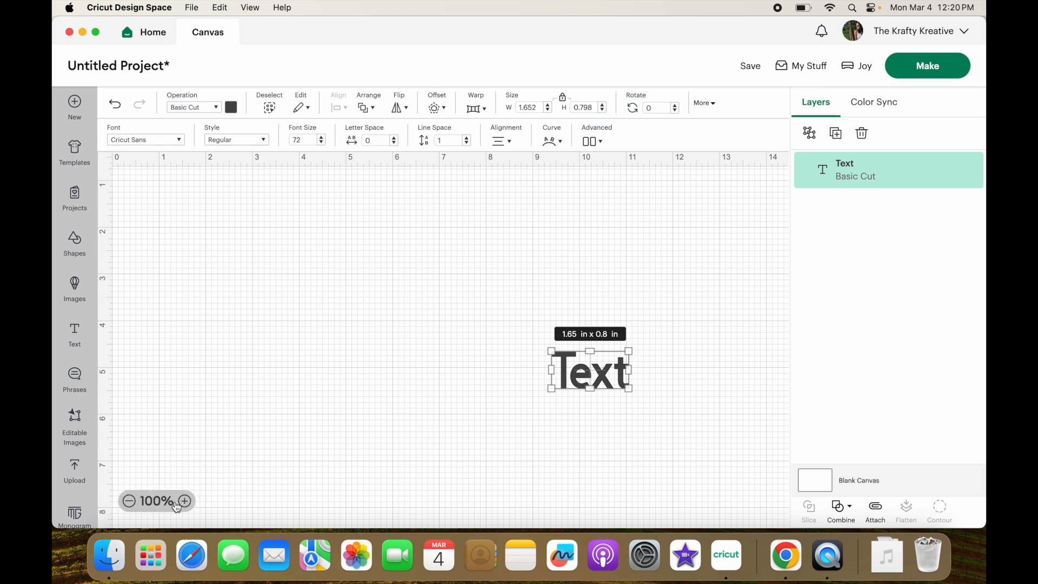
Zoom the canvas in to 150% around the text object and deselect it.
click(129, 501)
click(130, 501)
click(179, 501)
click(180, 501)
click(180, 501)
click(181, 501)
click(184, 501)
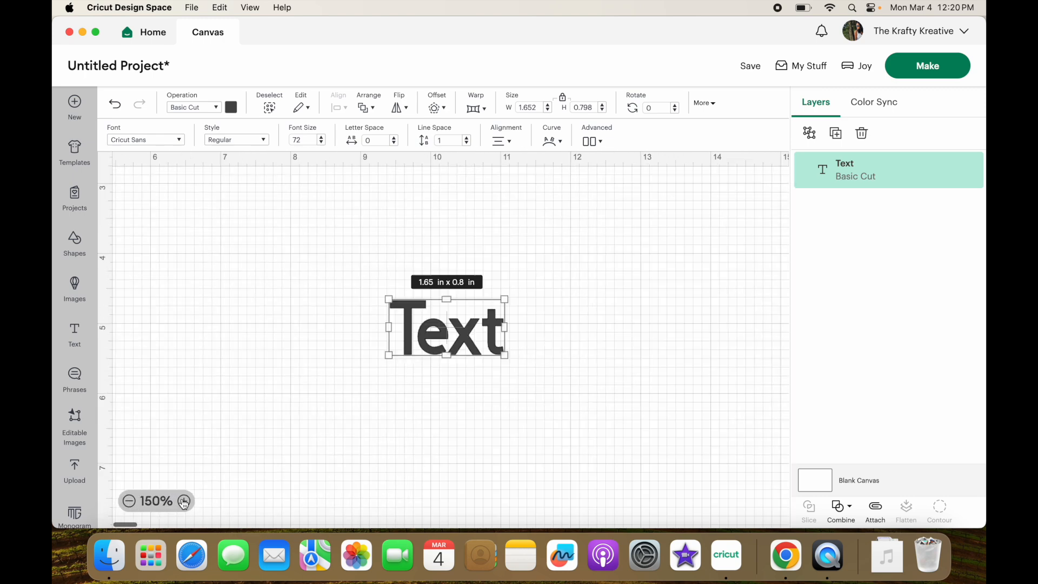
click(234, 477)
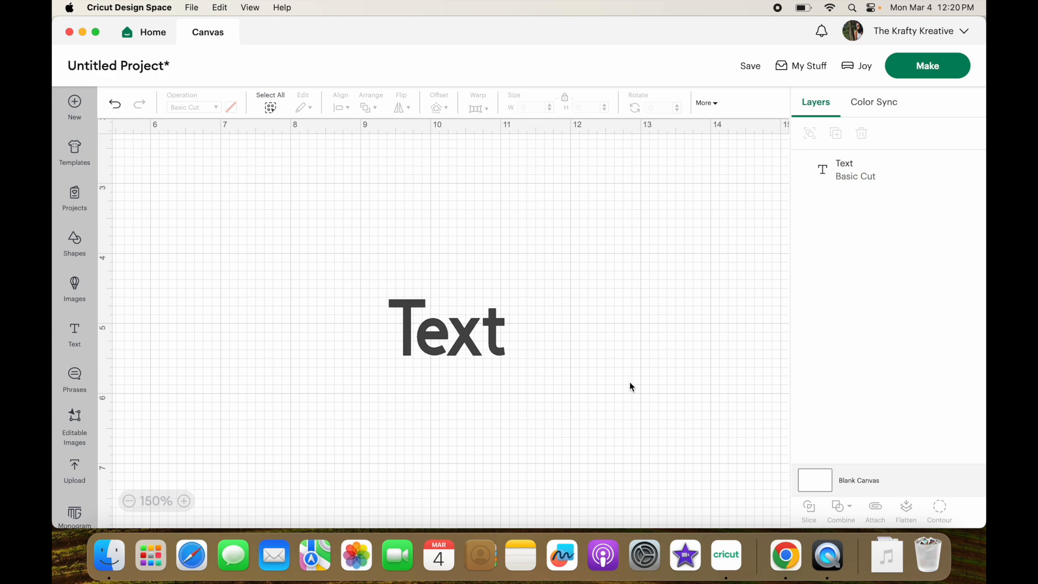
Return the canvas zoom to 100% and delete the text object.
click(129, 501)
click(129, 501)
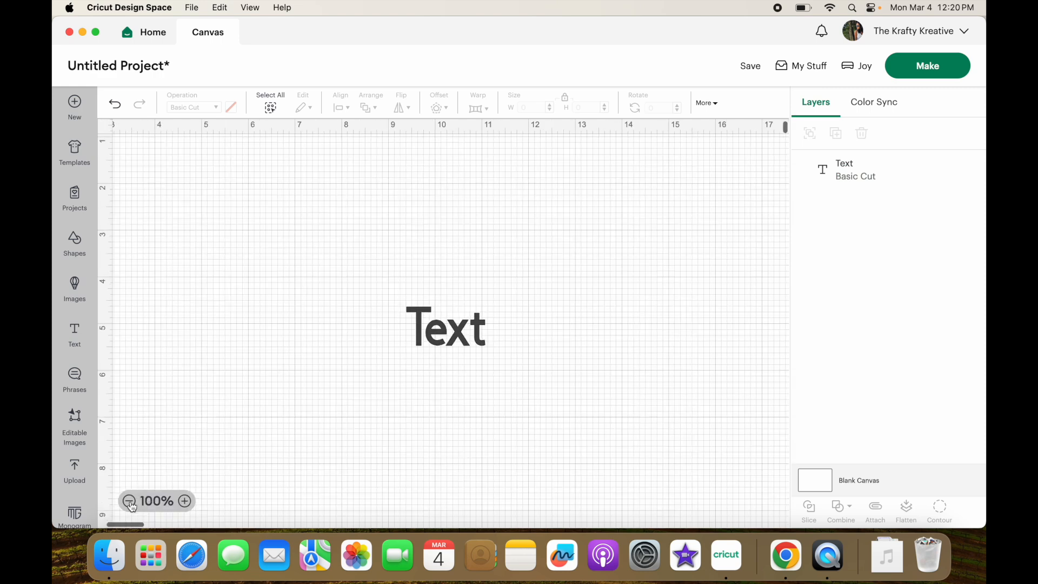
scroll(221, 171, left, 5)
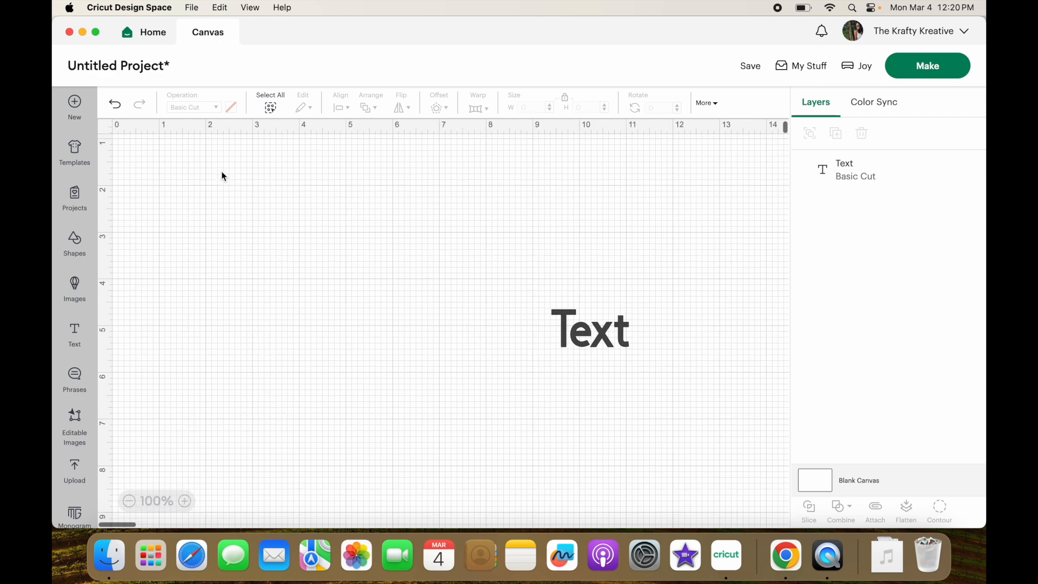
scroll(130, 145, up, 3)
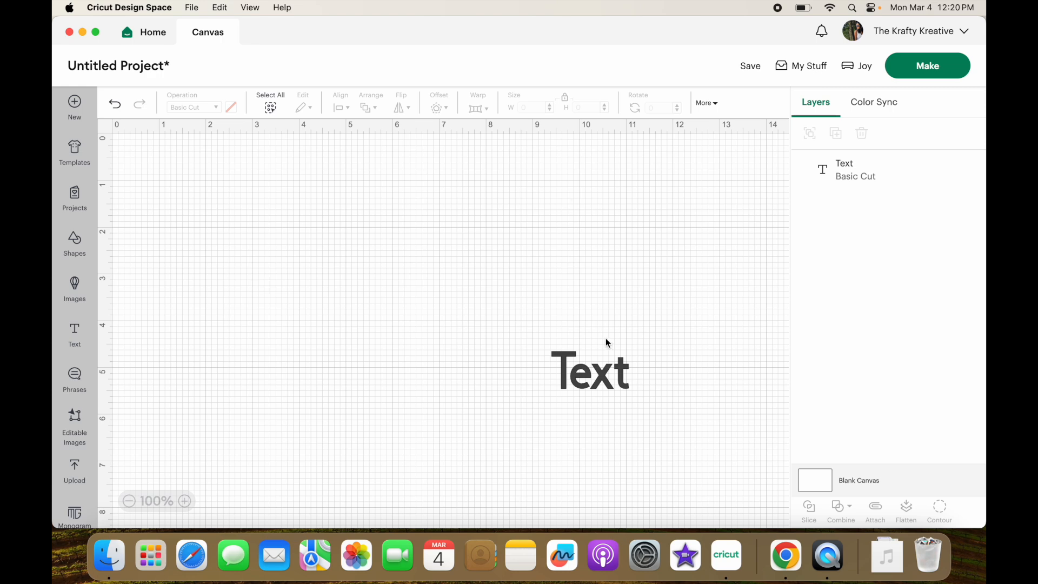
click(609, 372)
key(Delete)
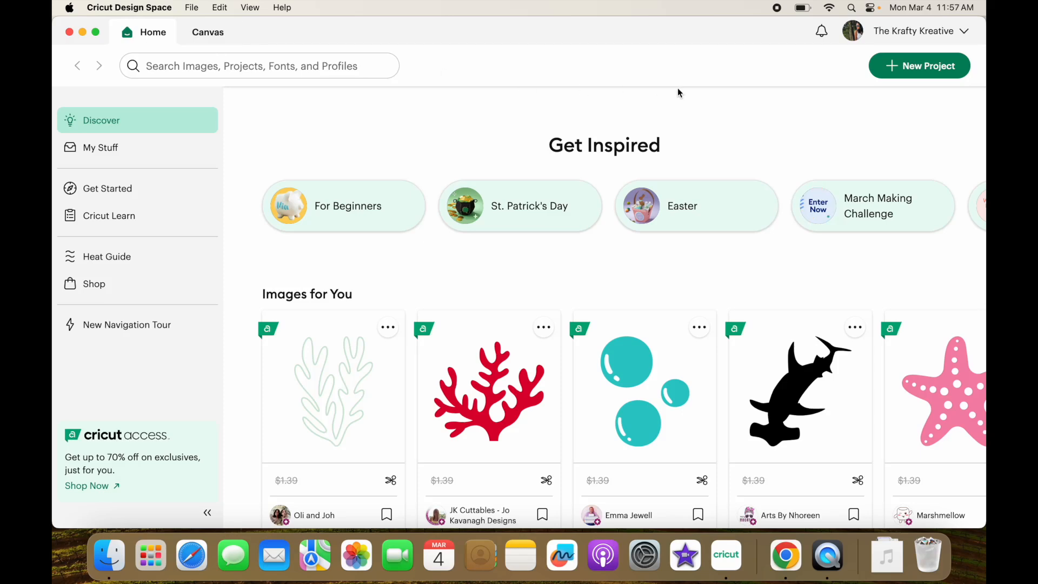
Open the blank canvas from the home page and dismiss the savings banner.
click(215, 38)
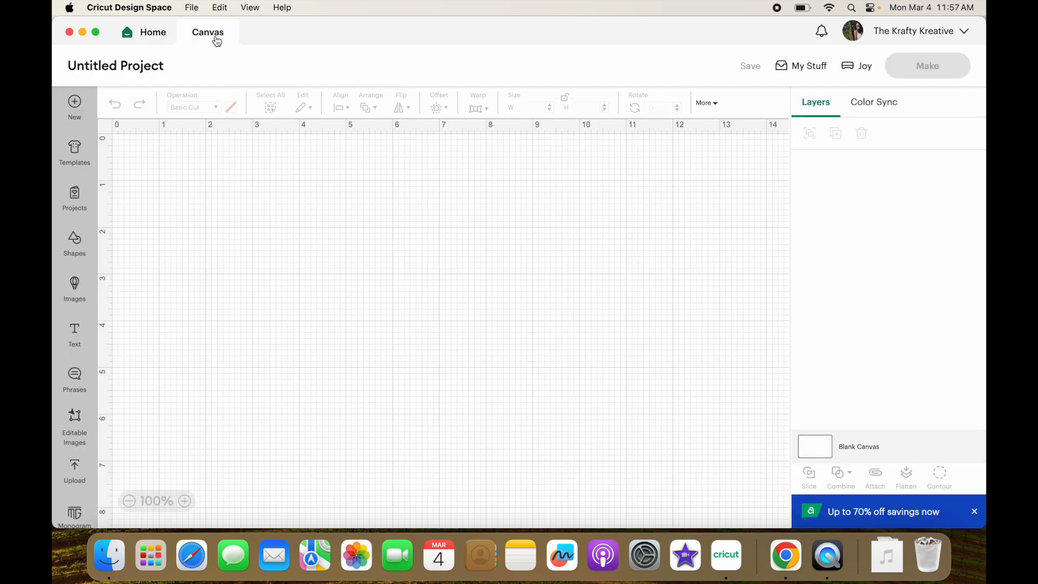
click(975, 512)
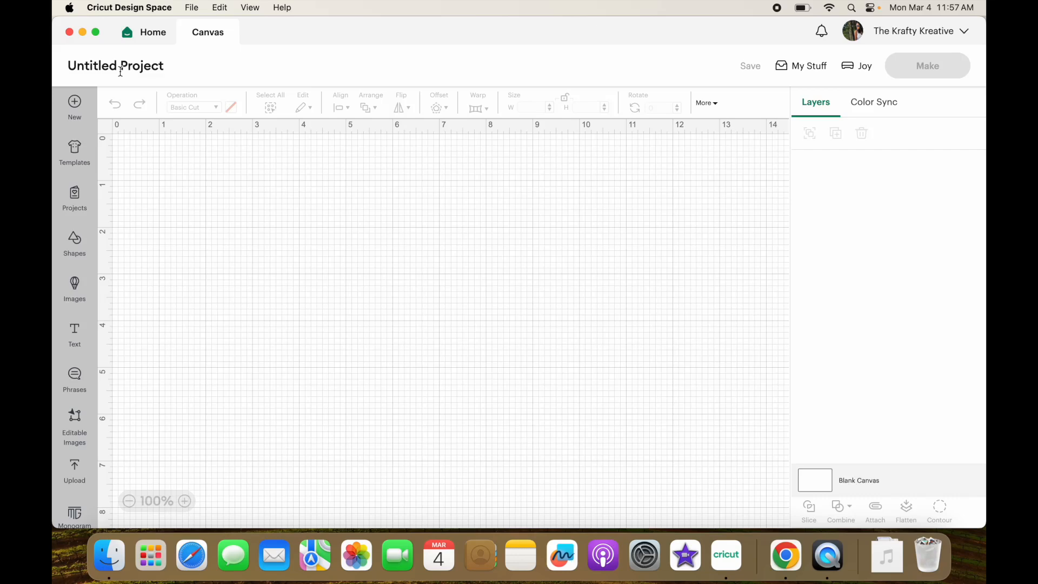
Open the template library and examine its canvas type filter and search field.
click(76, 102)
click(76, 162)
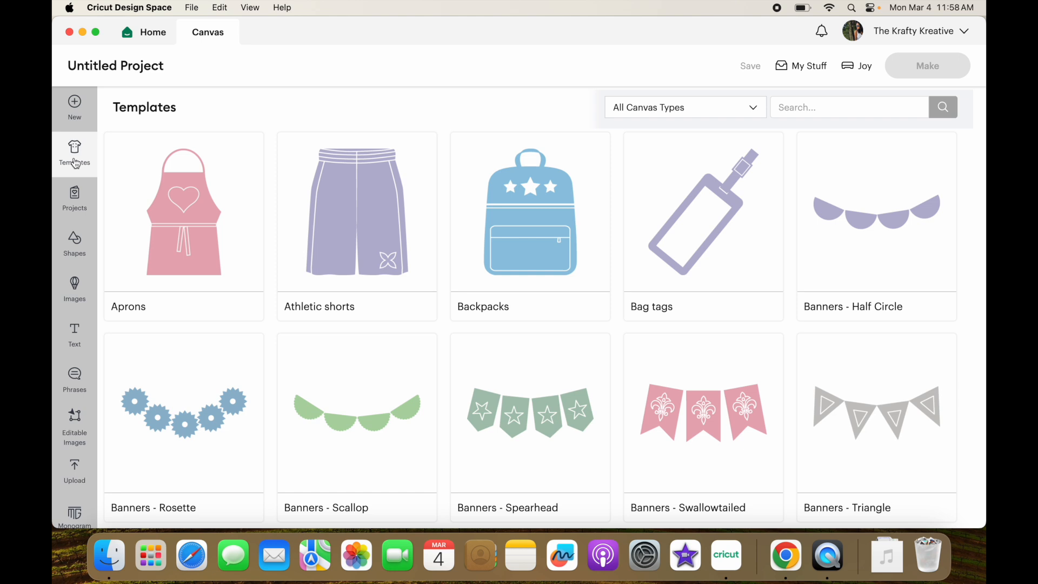
click(676, 110)
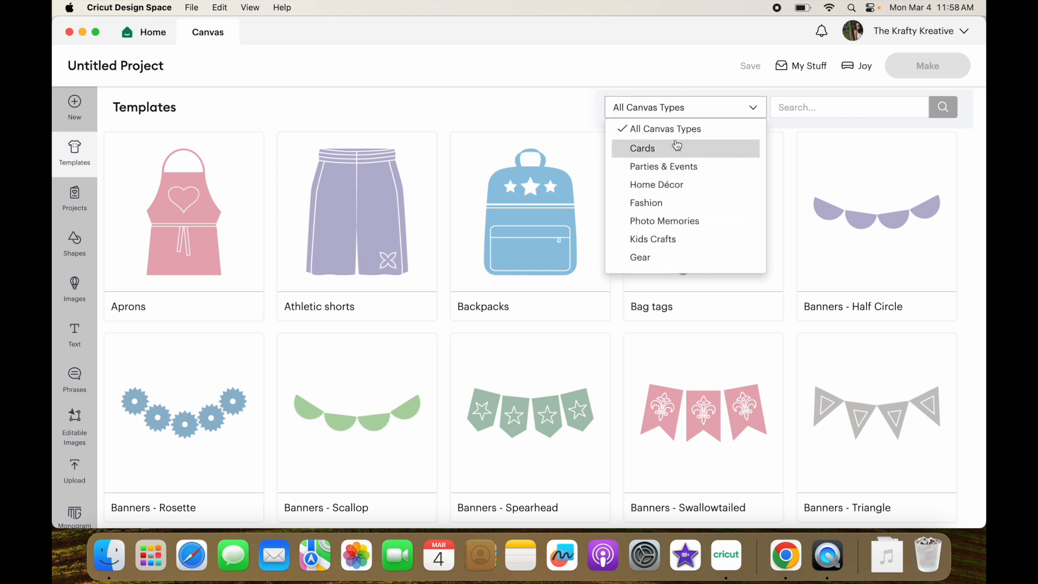
click(830, 108)
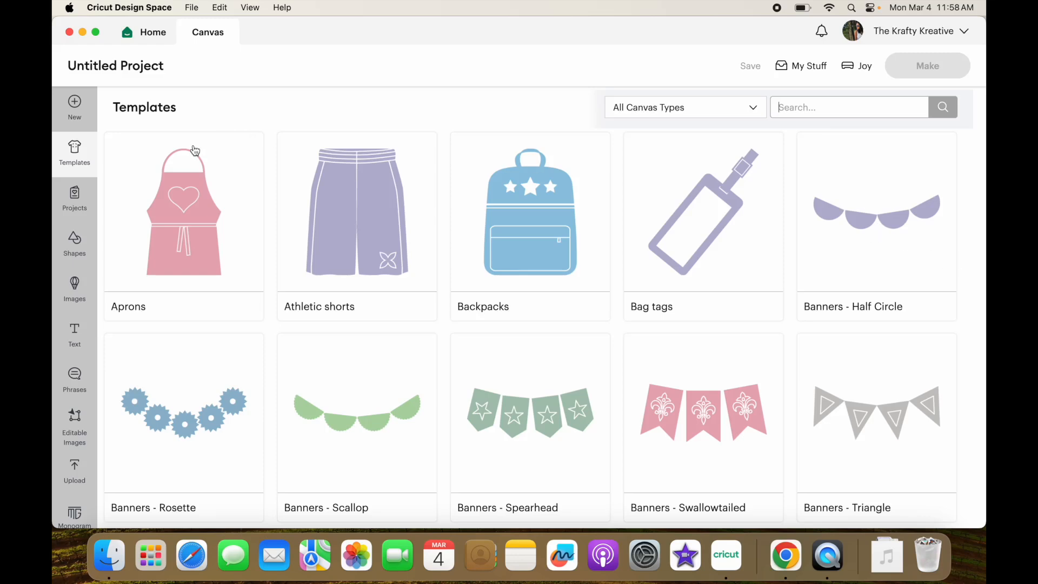
Open the project library and browse the Cricut Only projects.
click(78, 200)
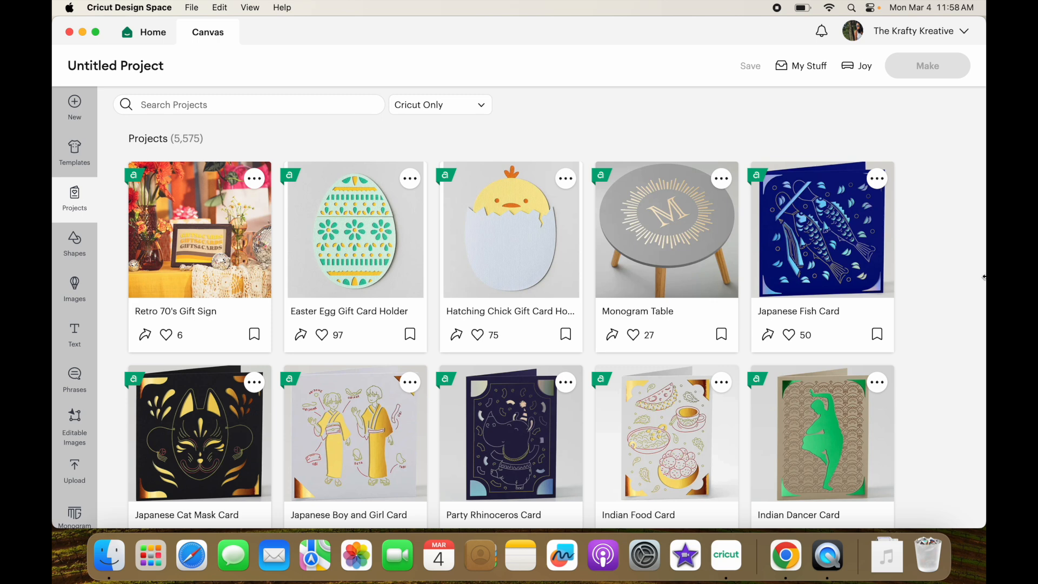
scroll(921, 300, down, 2)
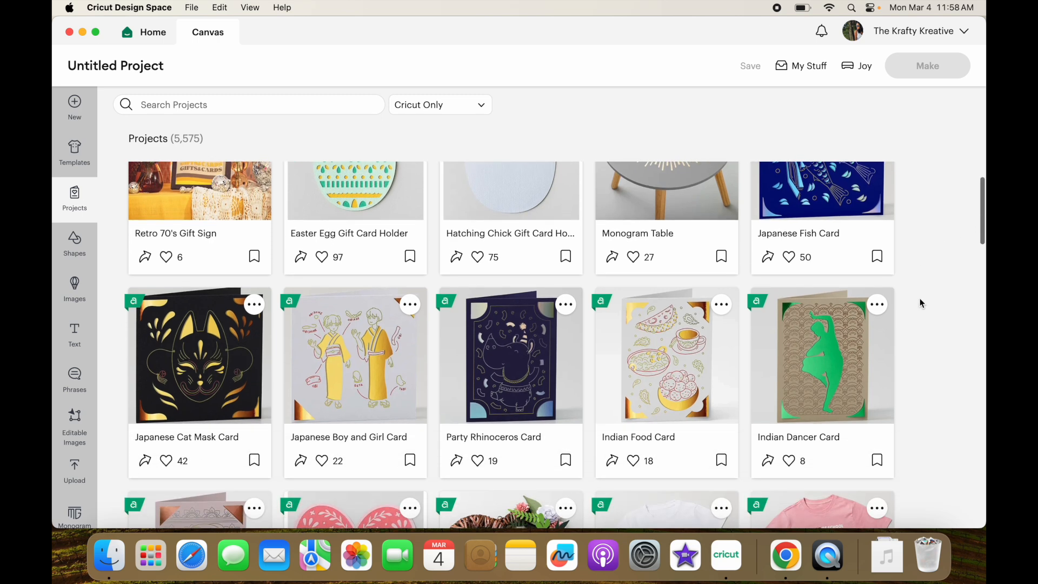
scroll(920, 301, down, 3)
scroll(919, 300, up, 5)
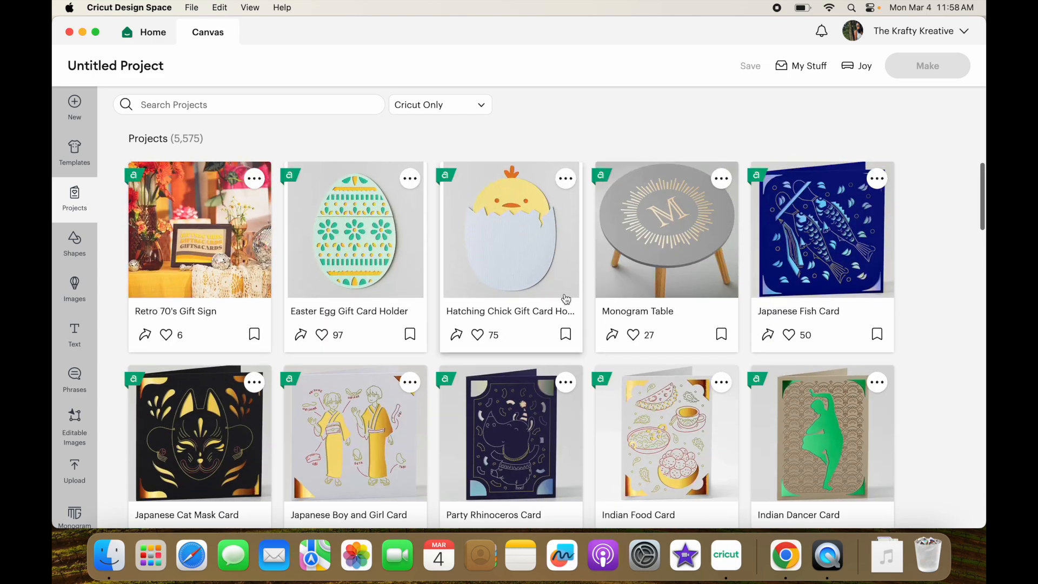
Open the Easter Egg Gift Card Holder project and view its preview photos up to the third one.
click(397, 246)
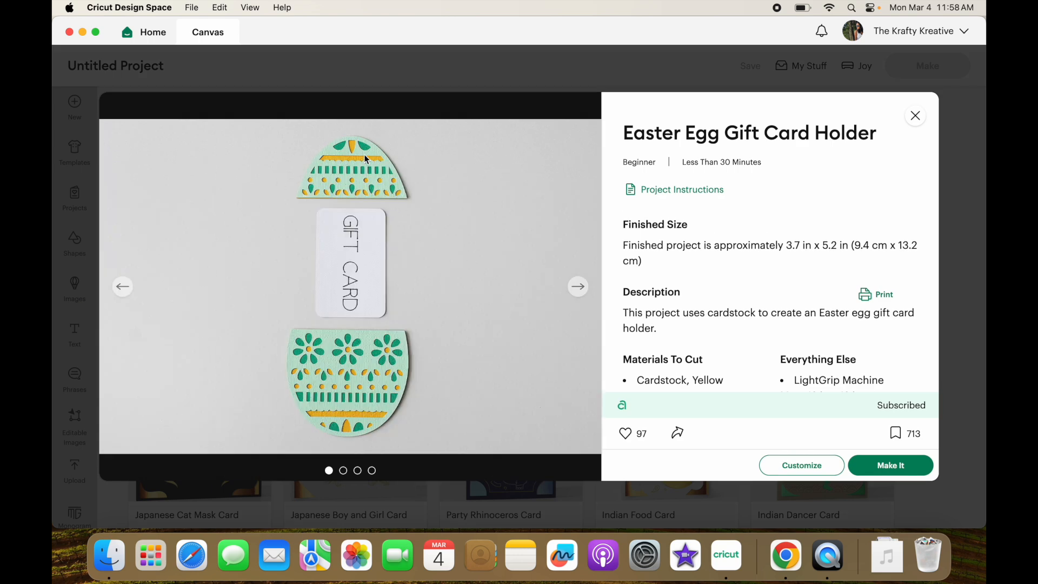
click(579, 287)
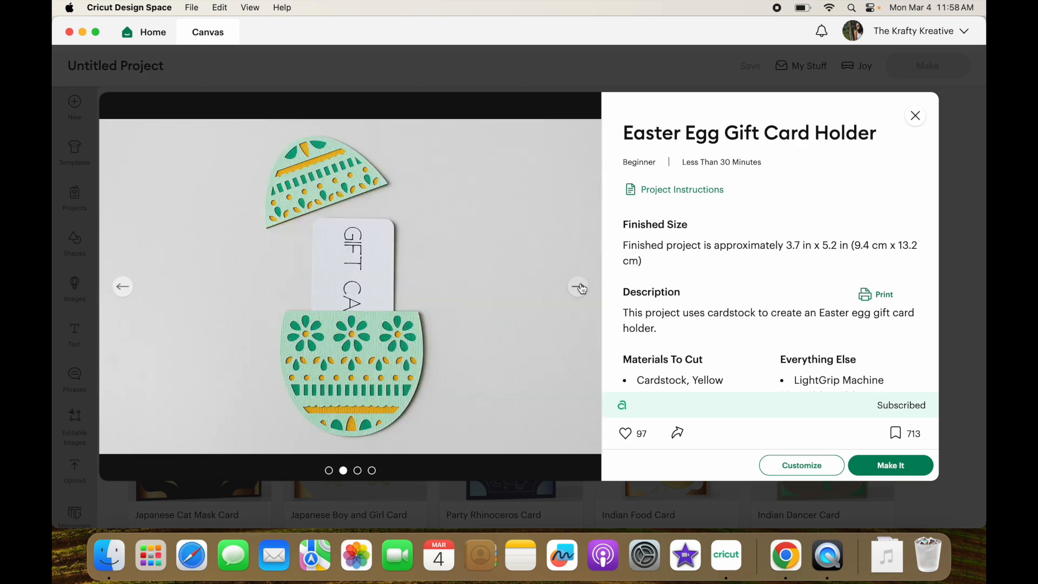
click(580, 288)
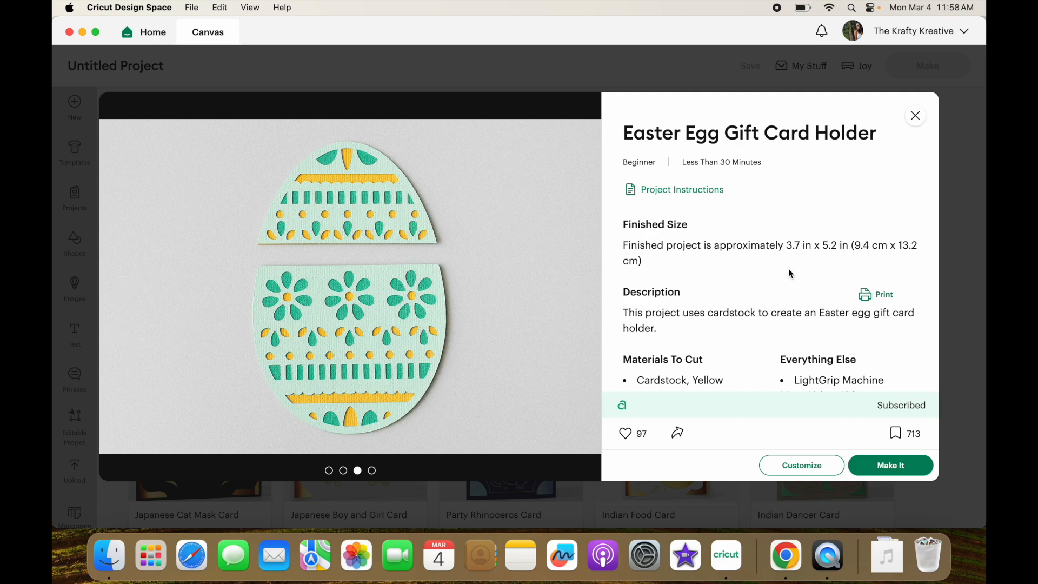
Read the Easter Egg Gift Card Holder's finished size, materials, supplies and assembly instructions, and close the project details.
scroll(790, 275, down, 2)
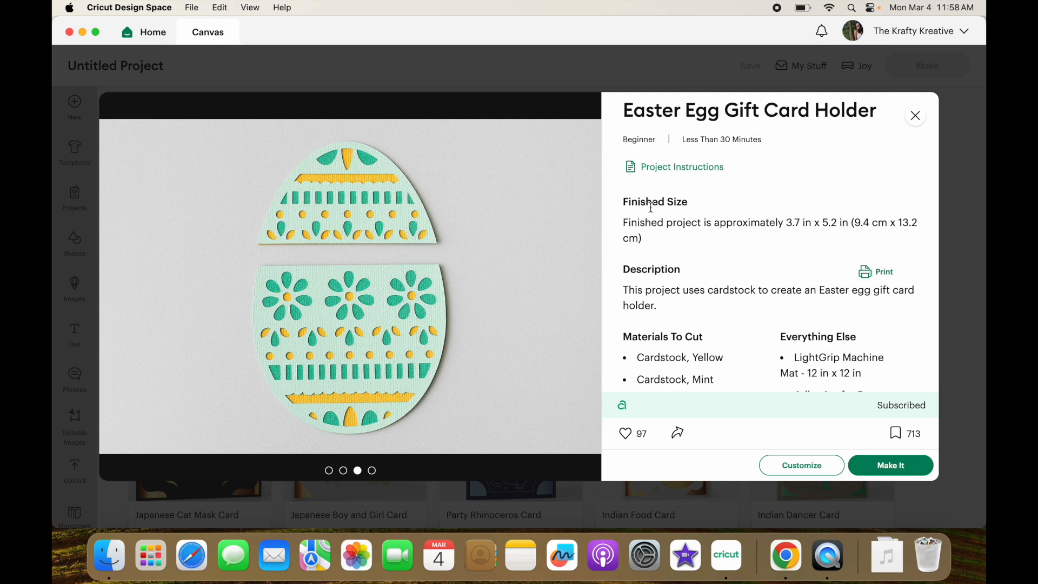
scroll(657, 238, down, 3)
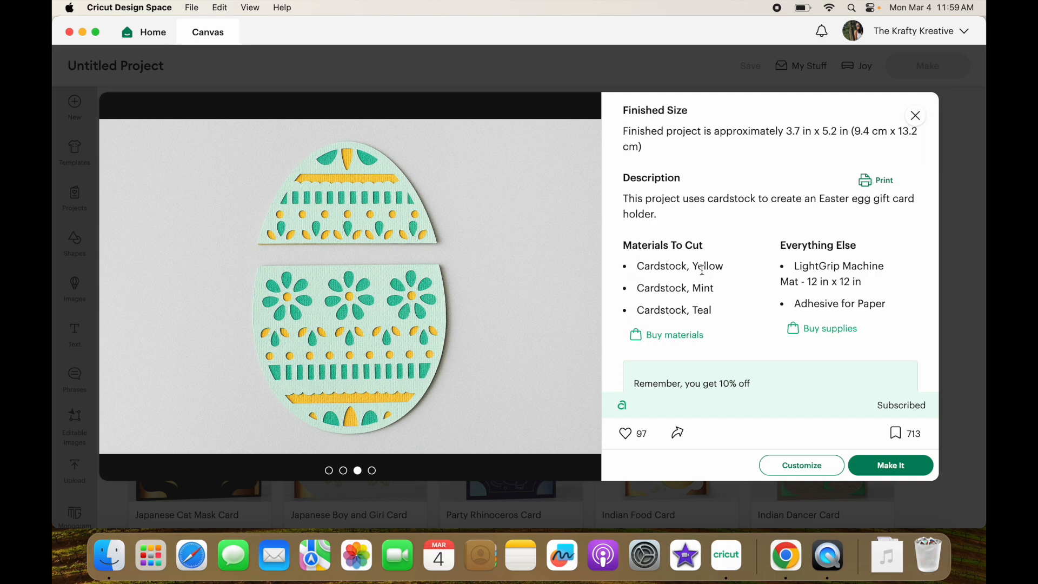
scroll(879, 258, down, 1)
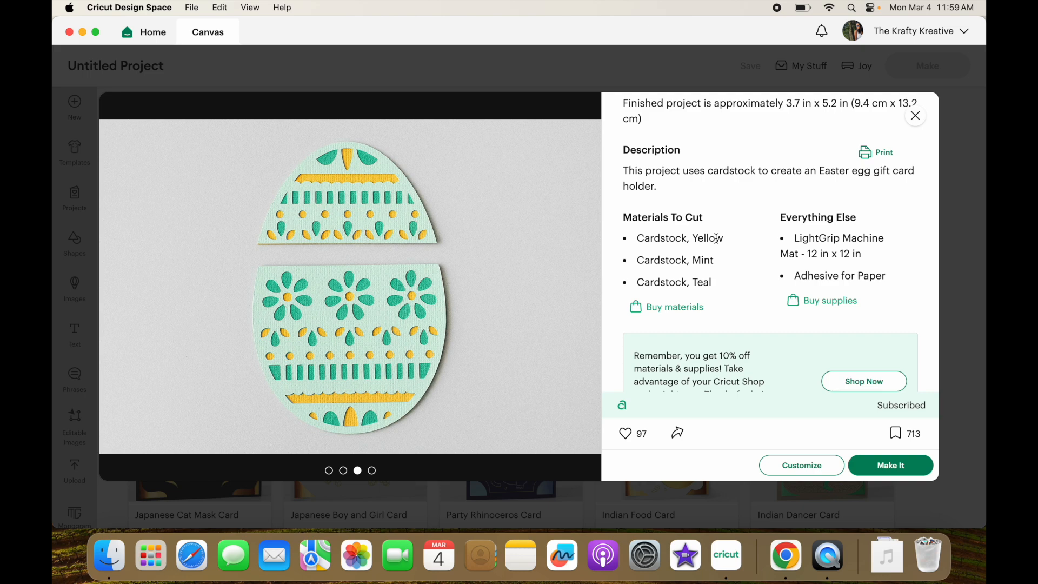
scroll(716, 238, down, 2)
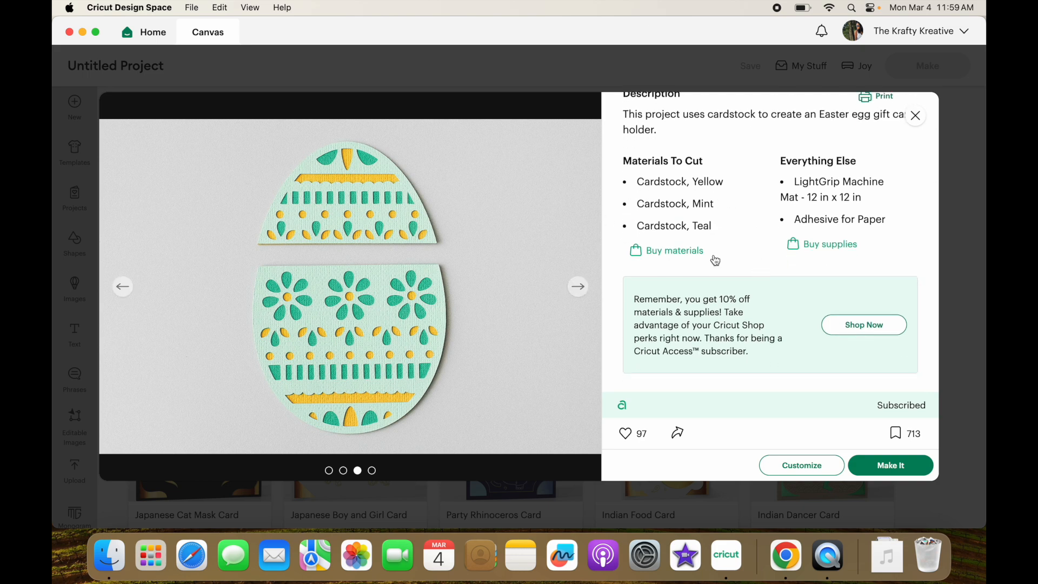
scroll(746, 258, down, 5)
scroll(743, 254, down, 4)
scroll(730, 322, down, 7)
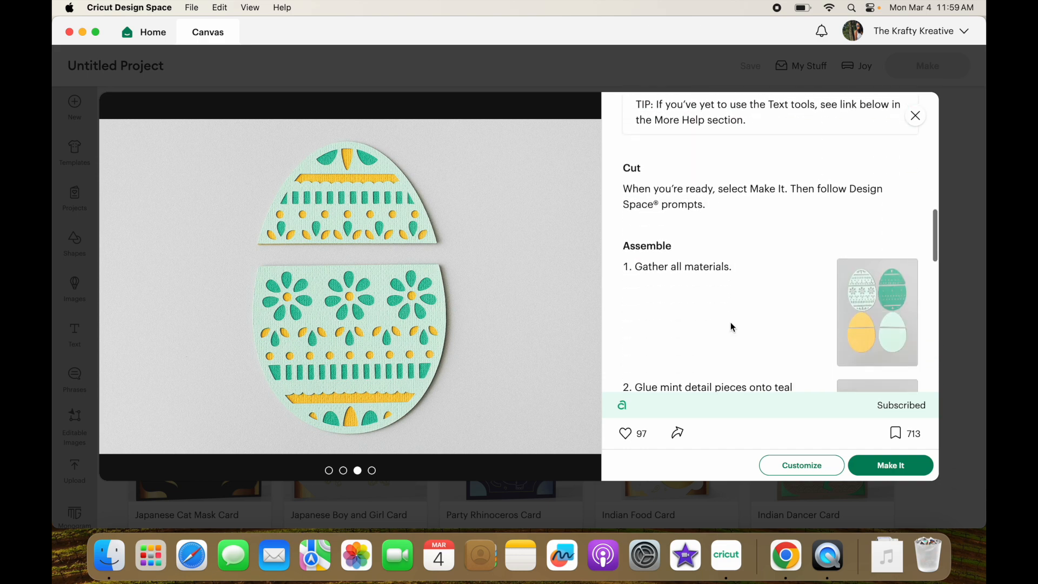
scroll(774, 251, down, 5)
scroll(774, 250, down, 4)
scroll(775, 253, down, 4)
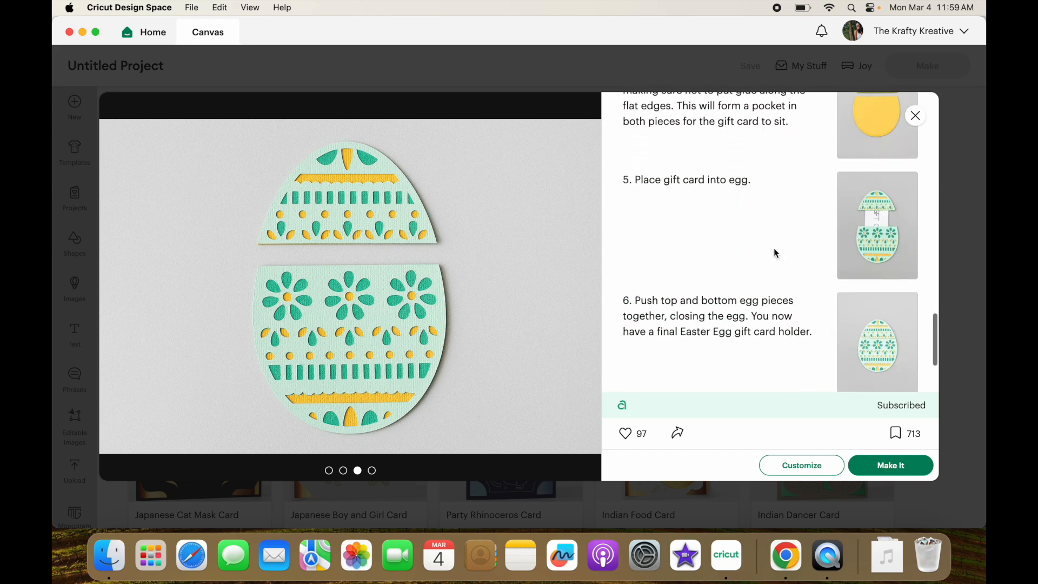
scroll(775, 252, down, 3)
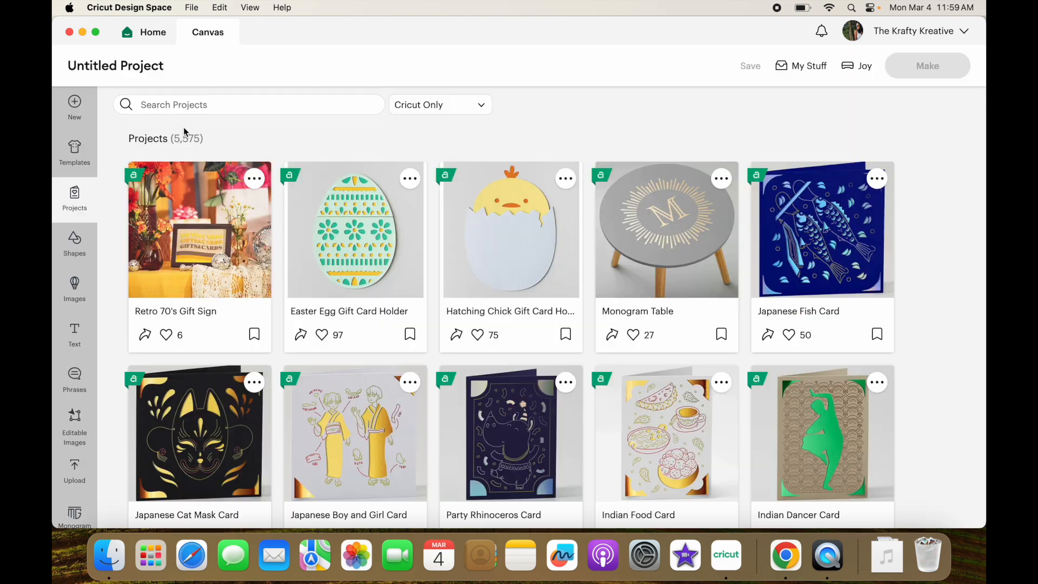
click(948, 141)
Examine the project search field and the available project filter categories, leaving the Cricut Only filter in place.
click(186, 105)
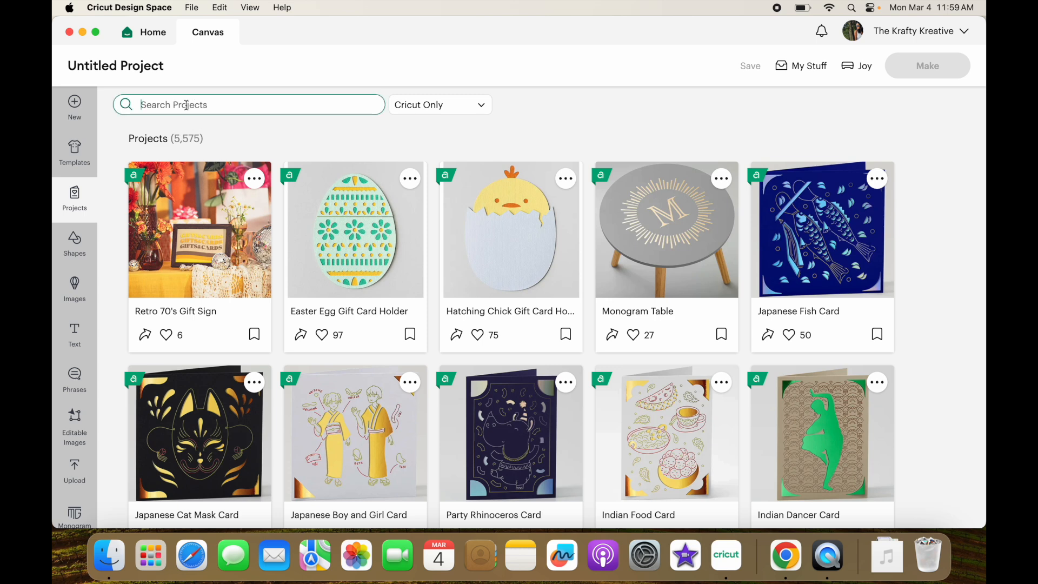
click(413, 110)
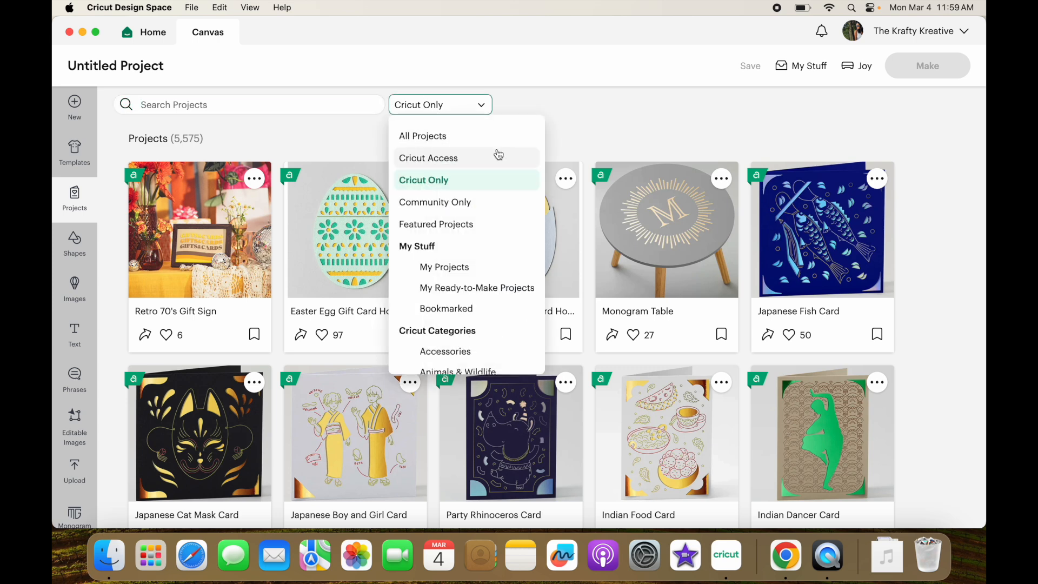
scroll(498, 360, down, 5)
scroll(500, 361, up, 2)
scroll(500, 360, up, 3)
click(611, 118)
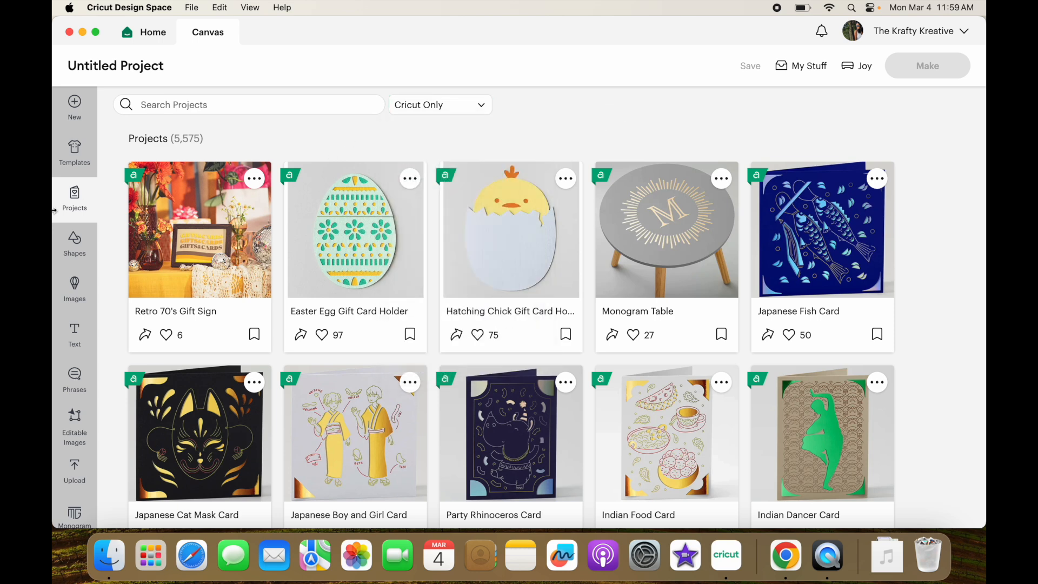
Open the shape library and examine the free shapes and those included with the subscription.
click(74, 246)
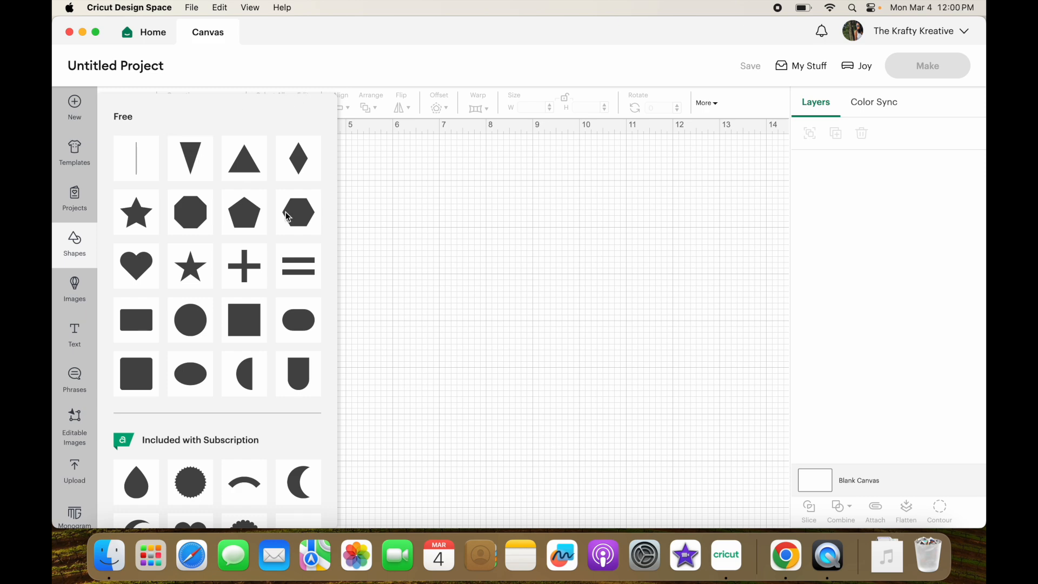
scroll(318, 240, down, 10)
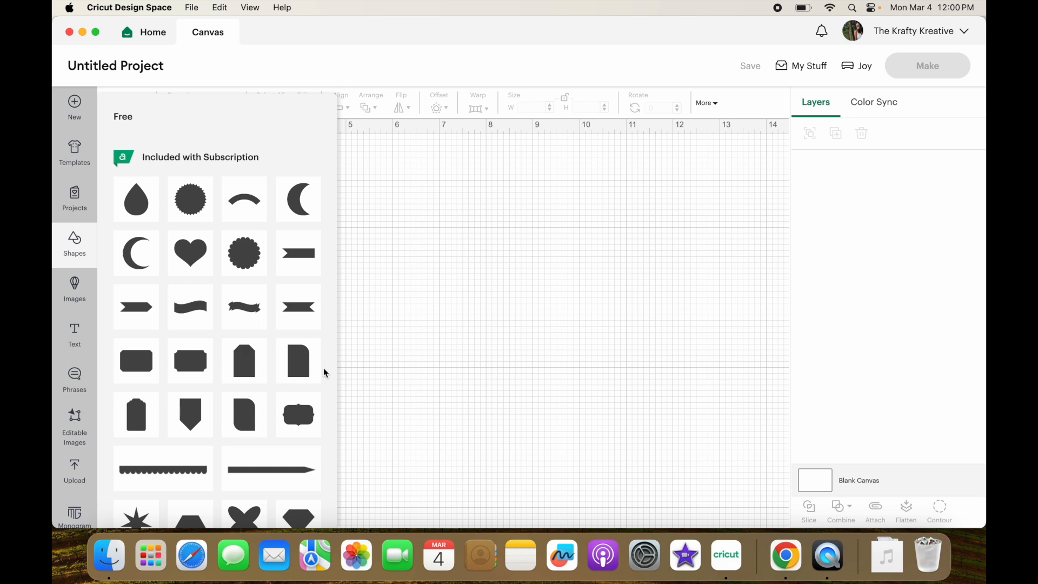
scroll(324, 370, down, 1)
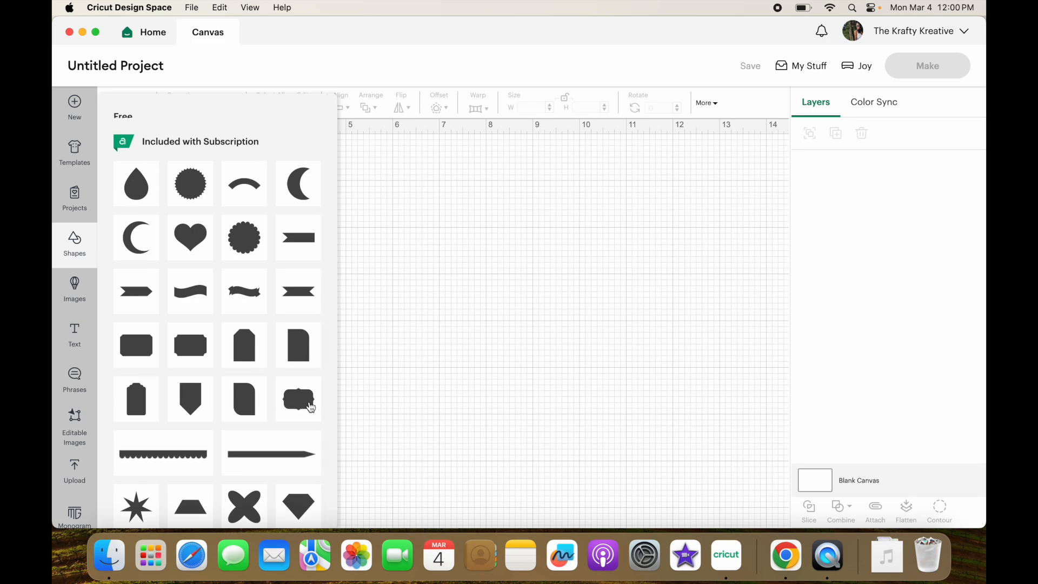
scroll(311, 406, down, 3)
scroll(311, 407, down, 15)
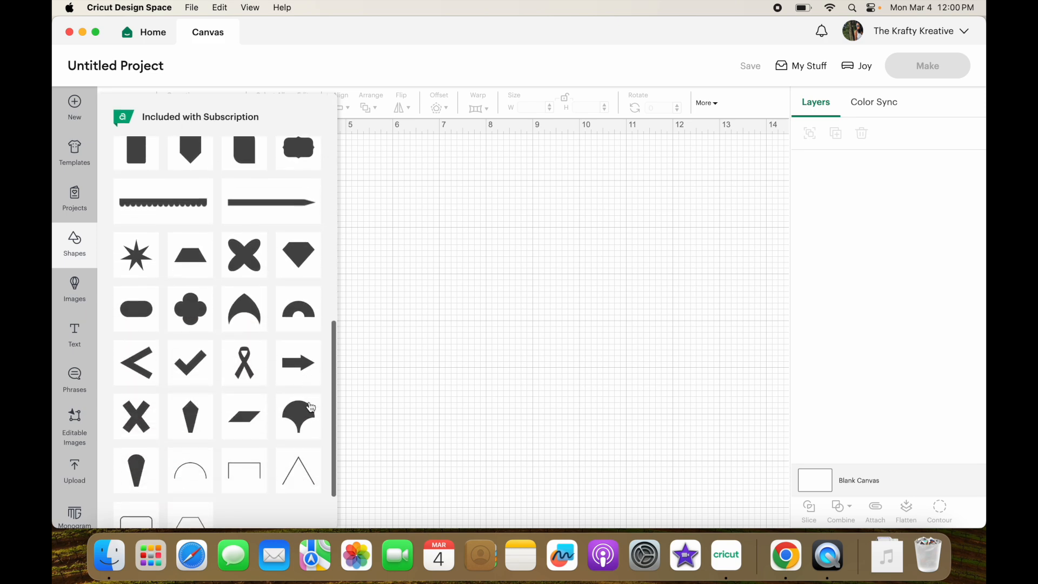
scroll(311, 406, up, 15)
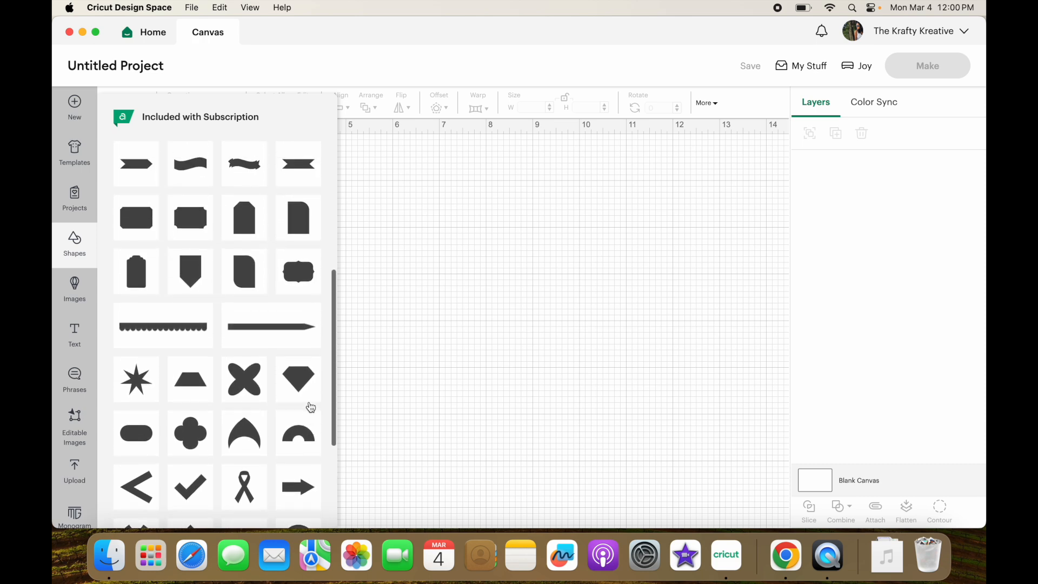
scroll(311, 406, up, 7)
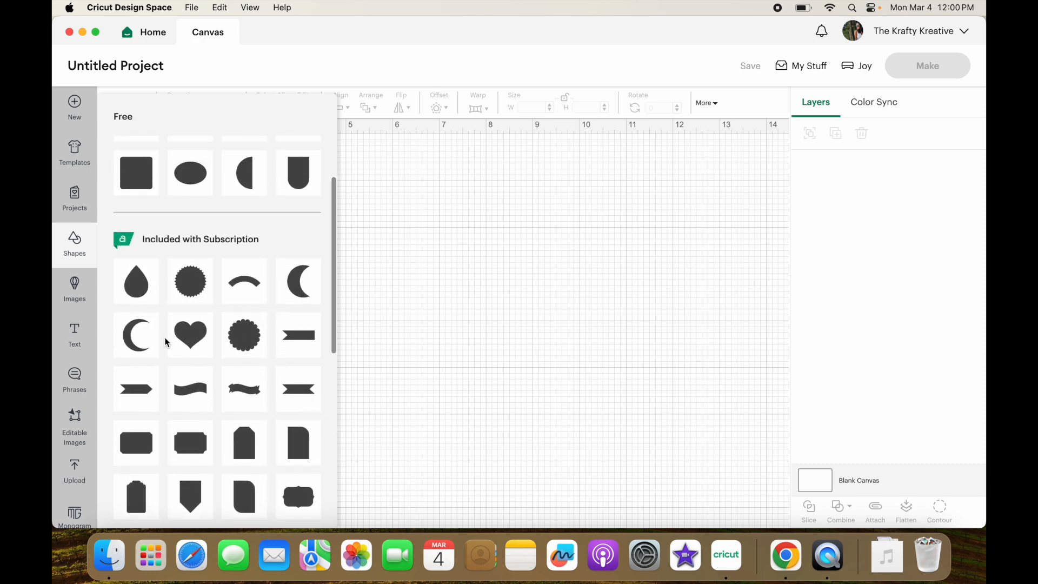
scroll(332, 378, up, 10)
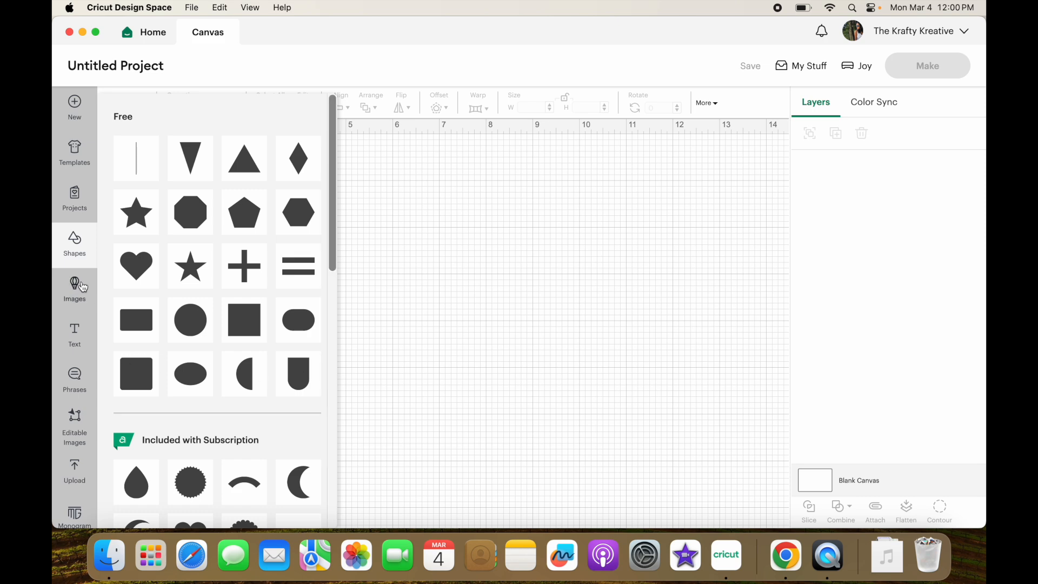
Open the Fantasy category of the image library and examine its subcategories and available filters.
click(75, 250)
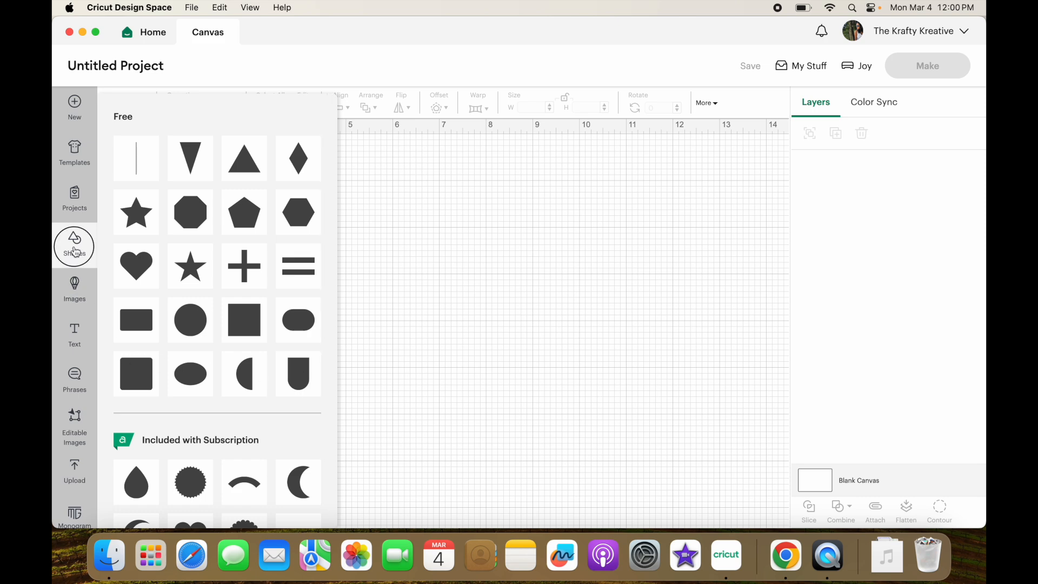
click(75, 292)
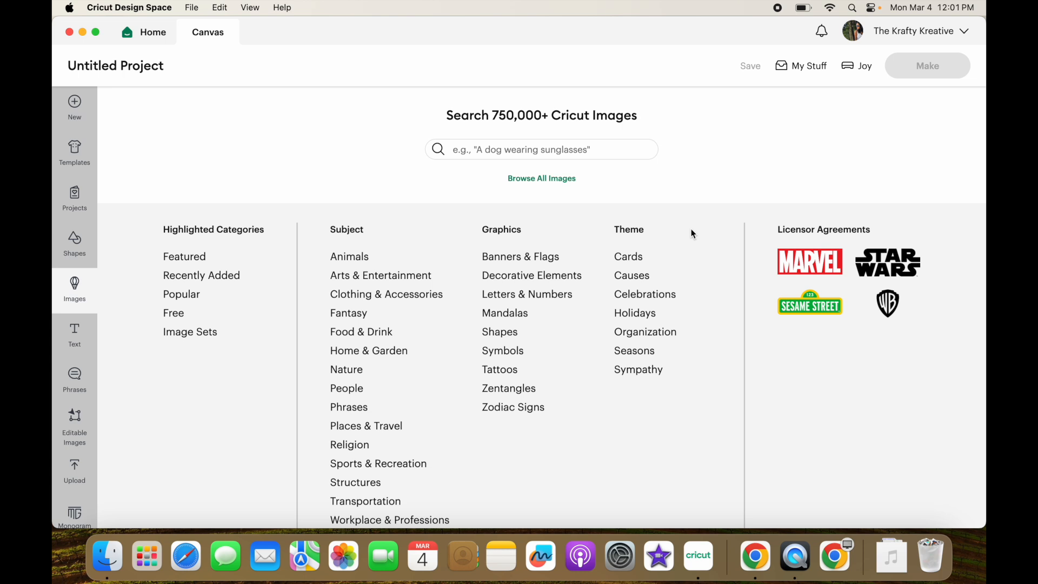
click(361, 316)
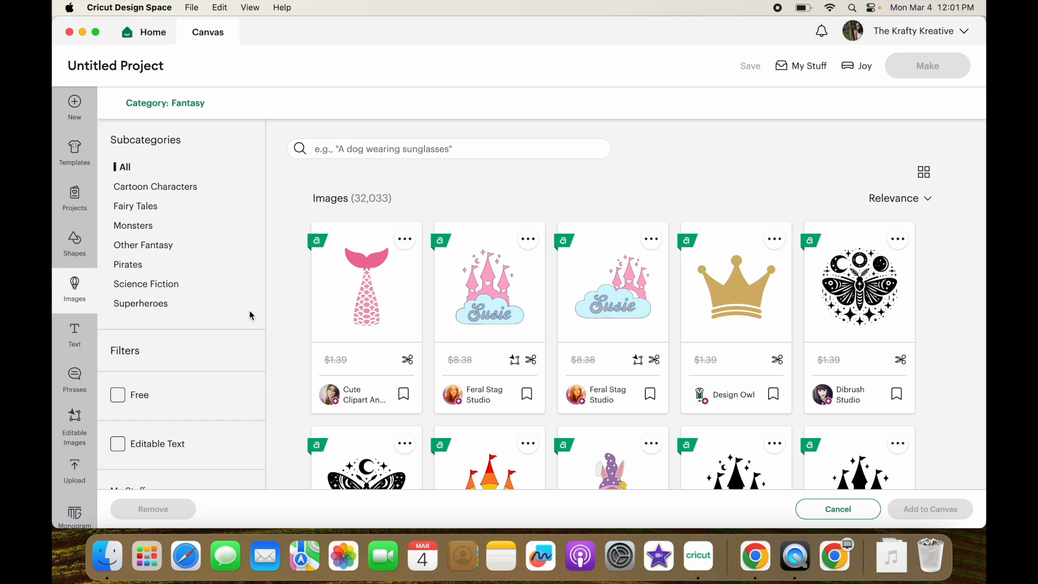
scroll(250, 315, down, 5)
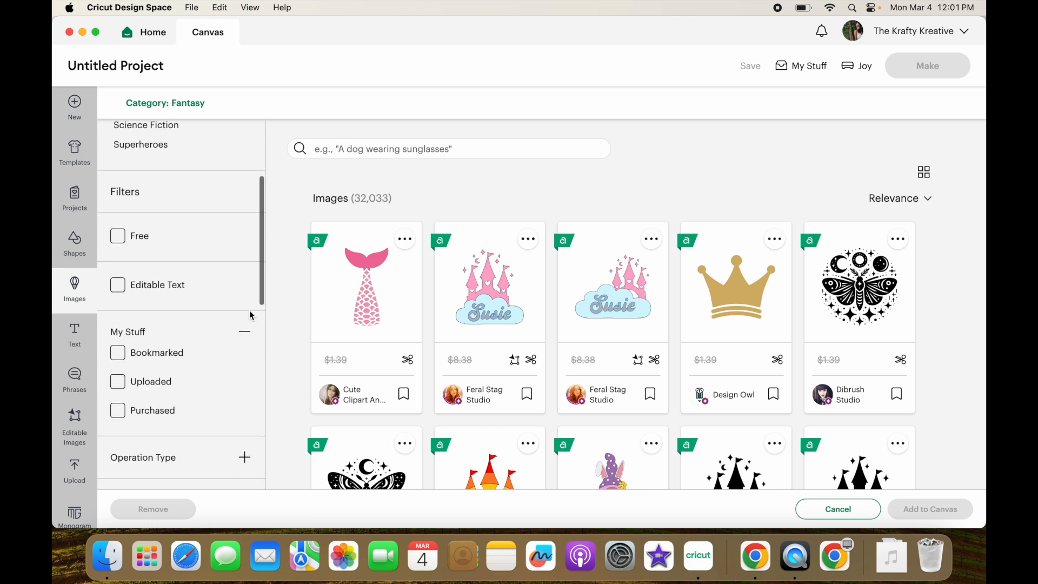
scroll(249, 311, down, 2)
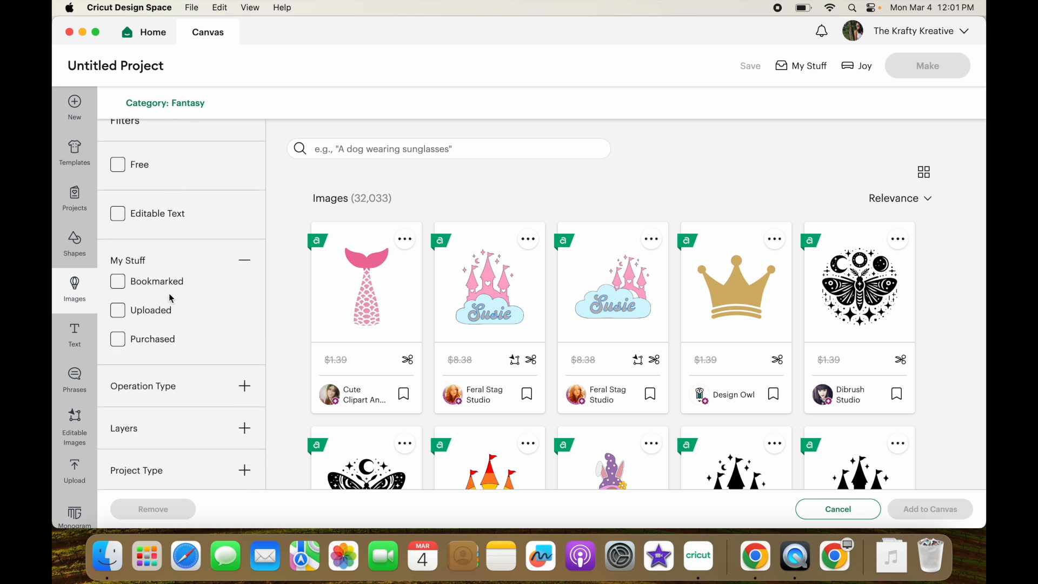
scroll(170, 298, down, 4)
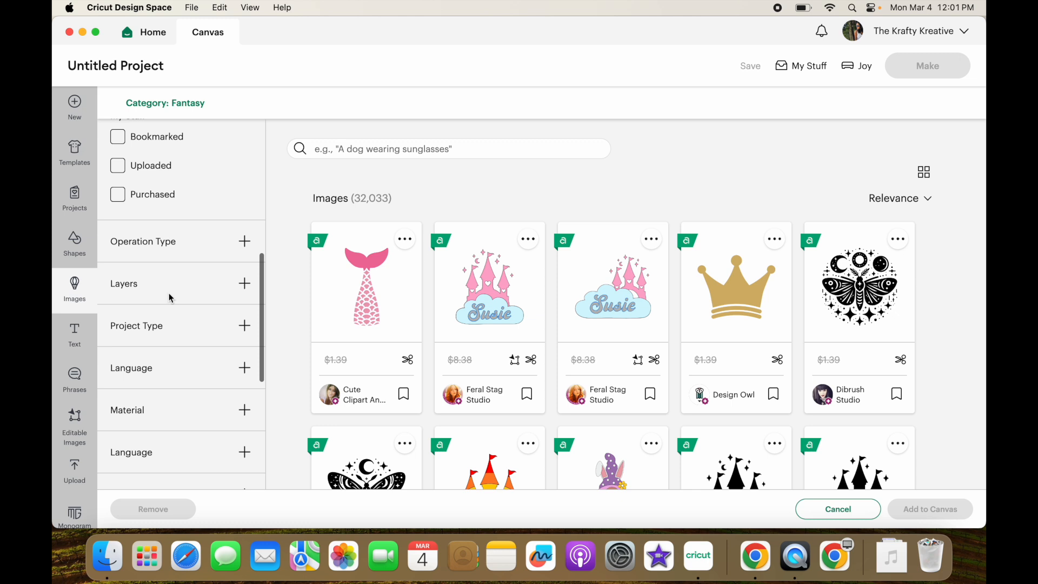
scroll(170, 297, down, 3)
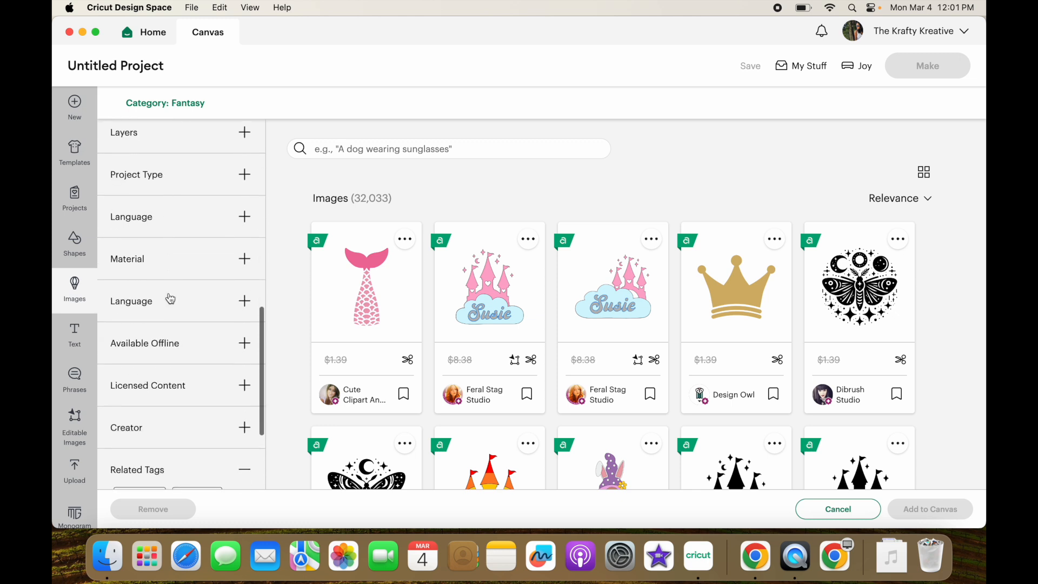
scroll(170, 298, up, 4)
scroll(170, 298, up, 5)
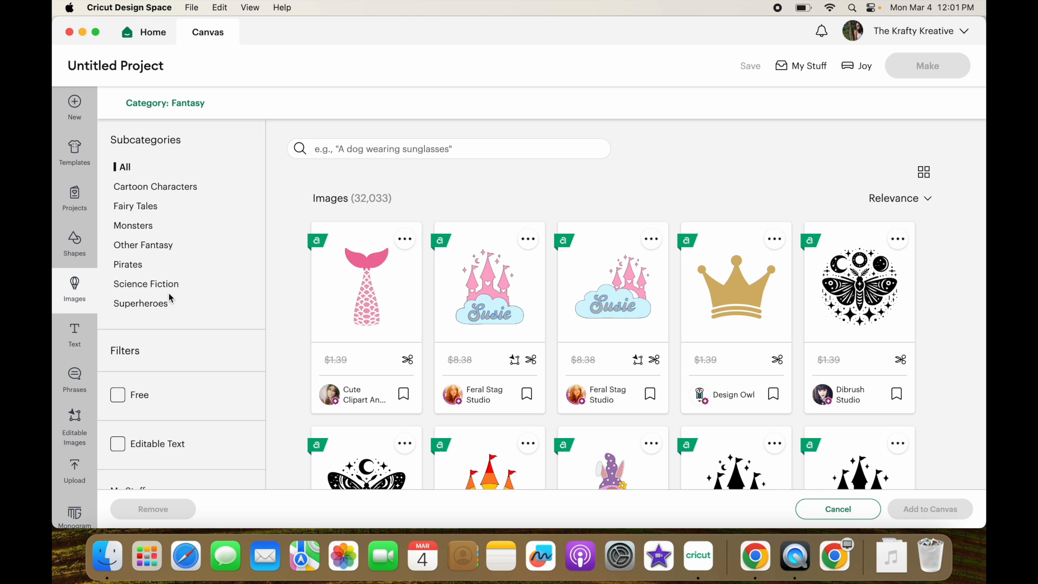
Add a text object with the default wording "Text" to the canvas.
click(78, 337)
click(78, 336)
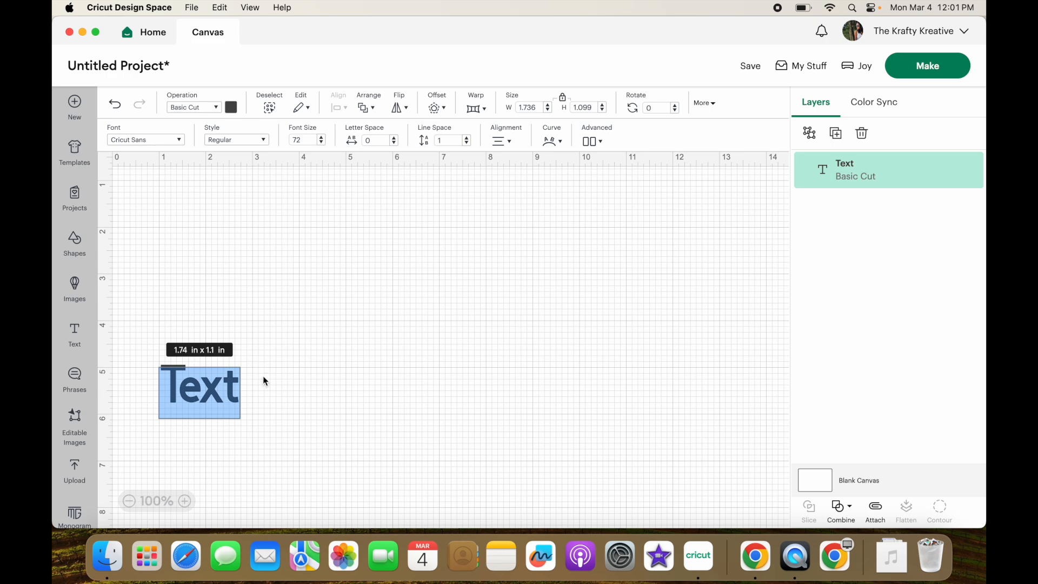
click(547, 317)
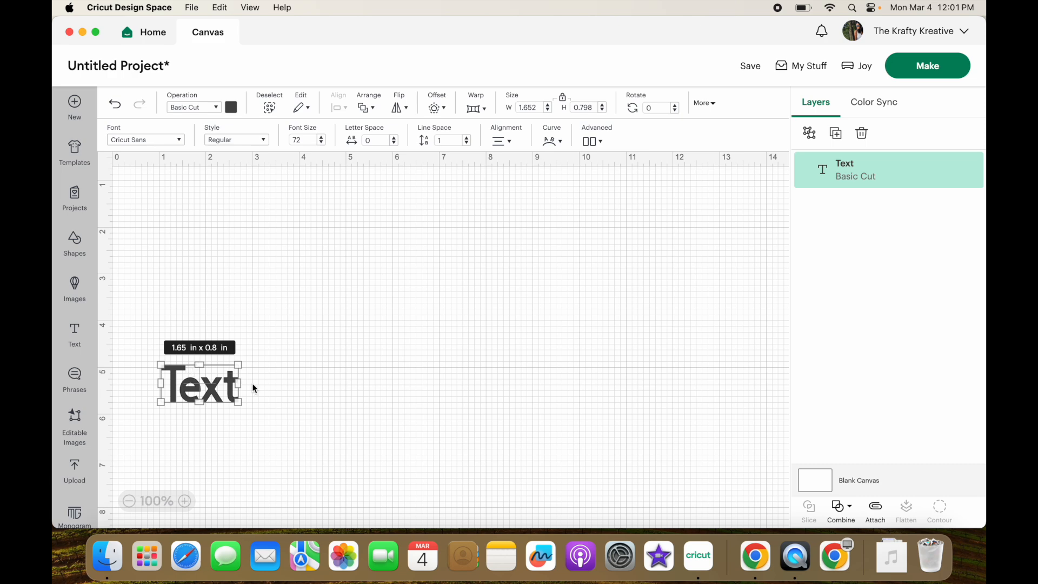
View the phrase library and browse the images in the All Editable Images category.
click(84, 377)
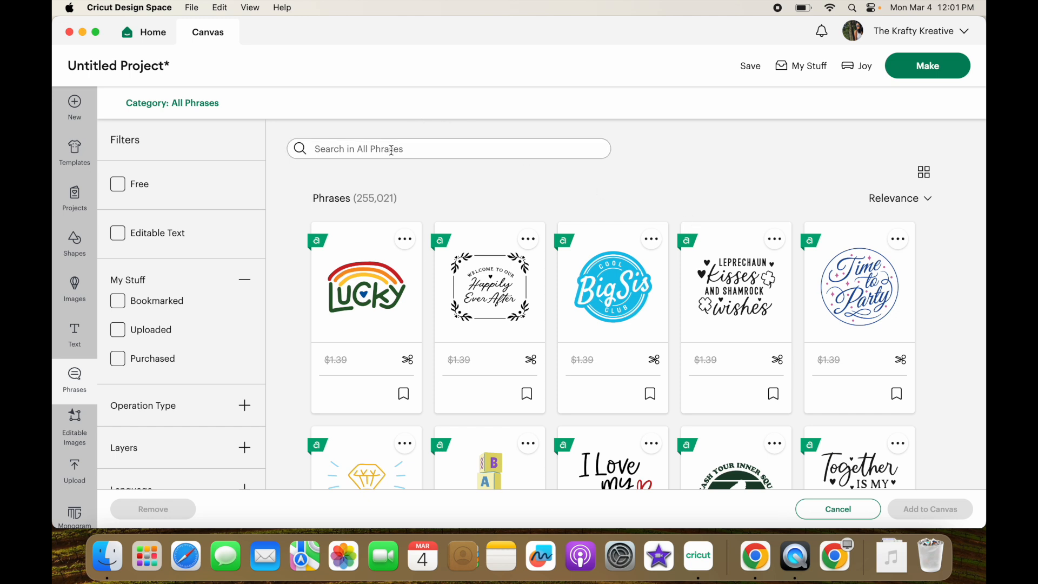
click(79, 427)
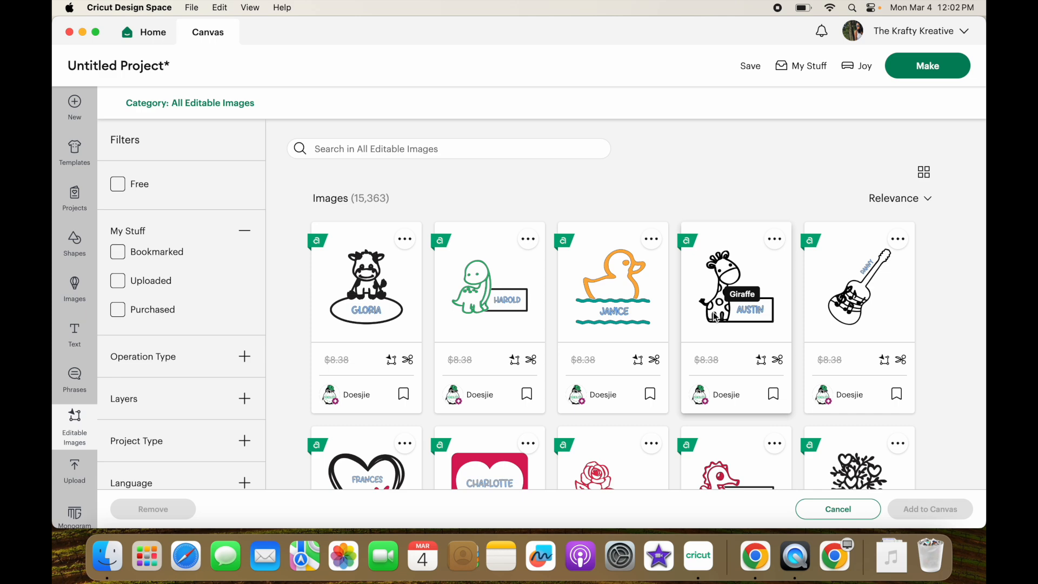
scroll(714, 316, down, 8)
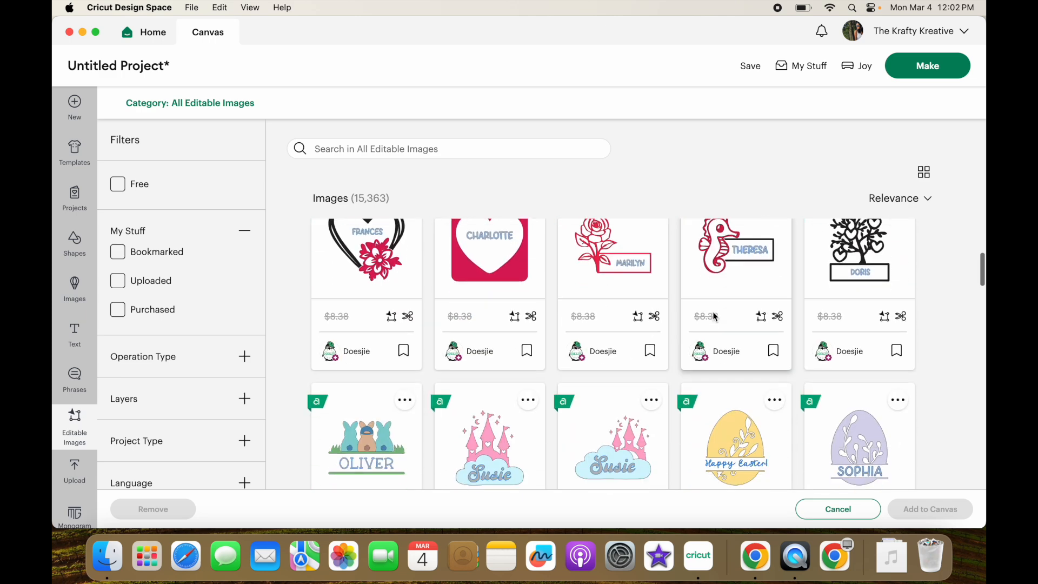
scroll(714, 316, down, 3)
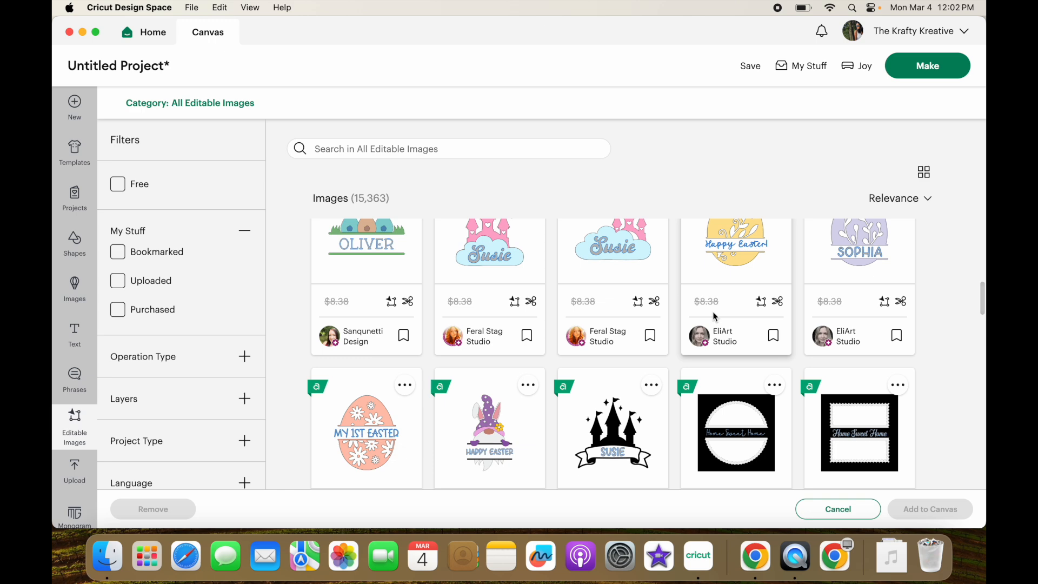
scroll(714, 316, down, 5)
scroll(714, 316, up, 10)
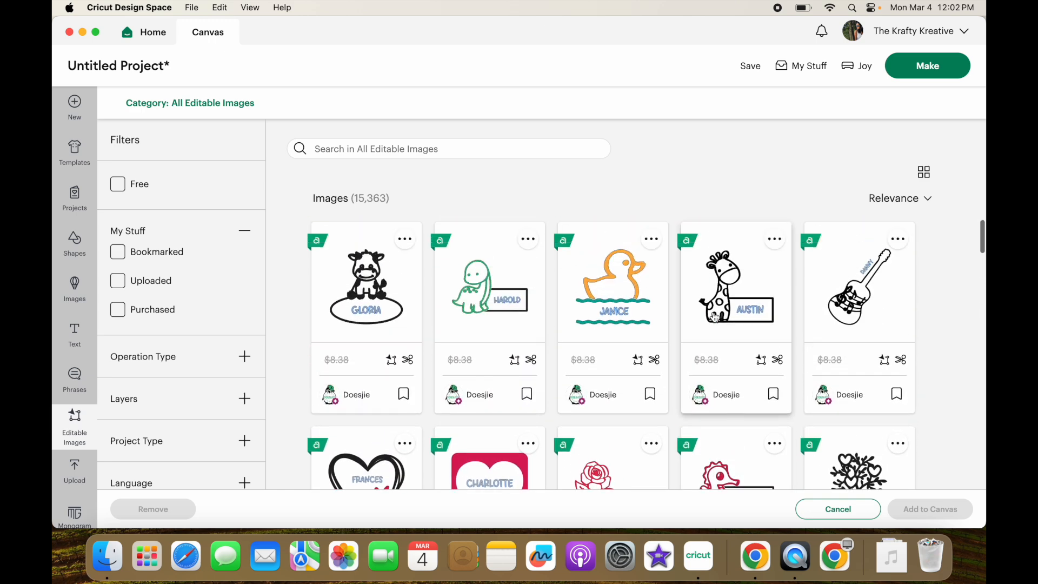
View the image upload page and the Monogram Maker, and return to the canvas.
click(77, 469)
scroll(76, 470, down, 1)
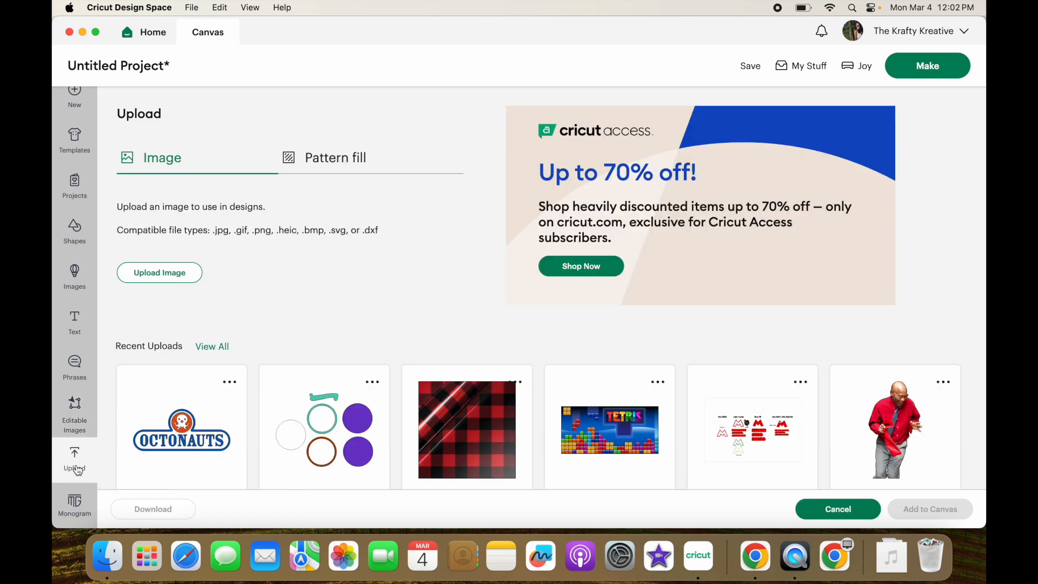
click(76, 501)
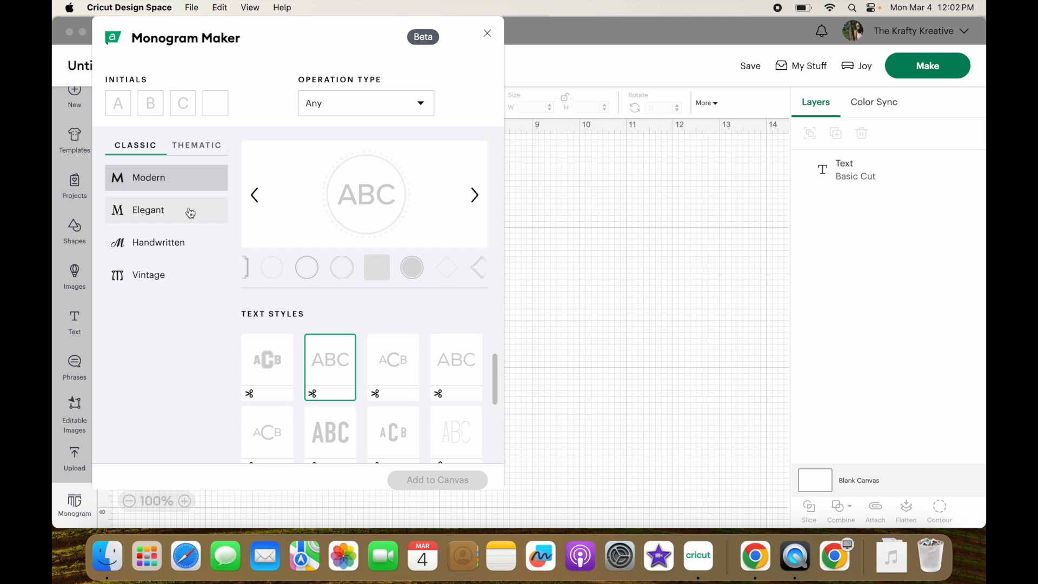
click(487, 35)
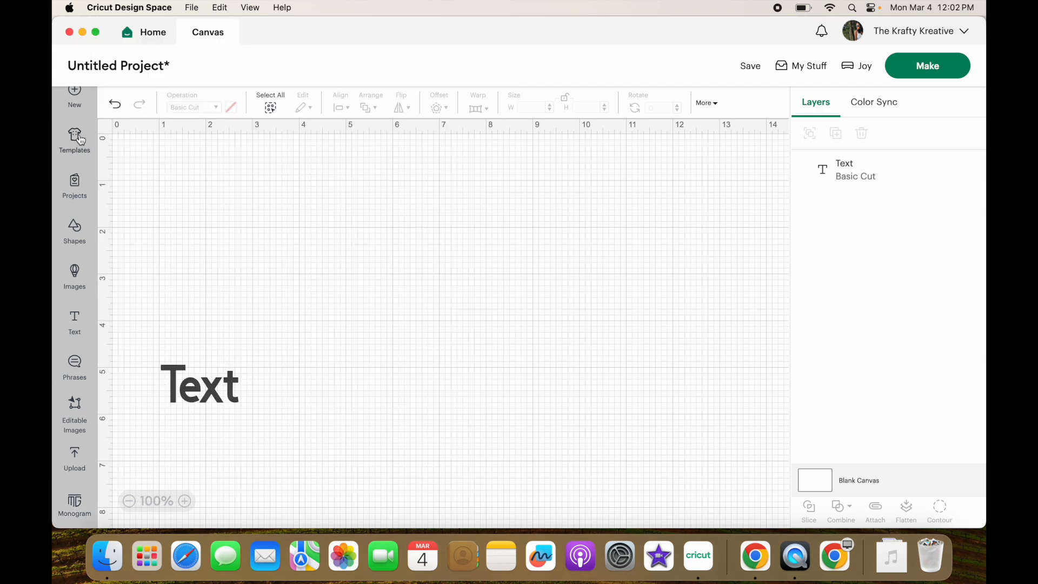
scroll(80, 140, up, 2)
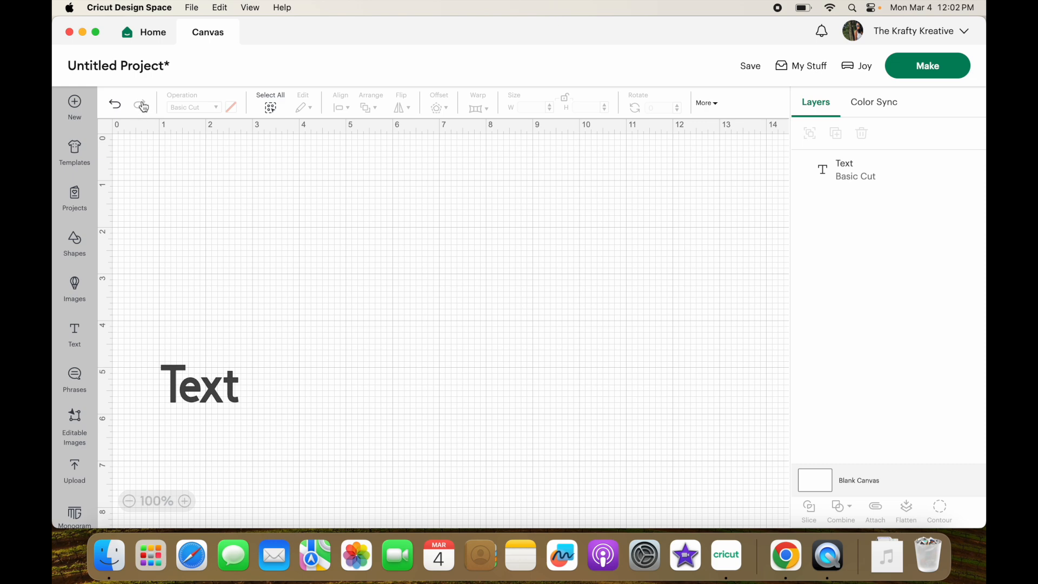
Switch the text object's operation to Guide and back to Basic Cut.
click(230, 389)
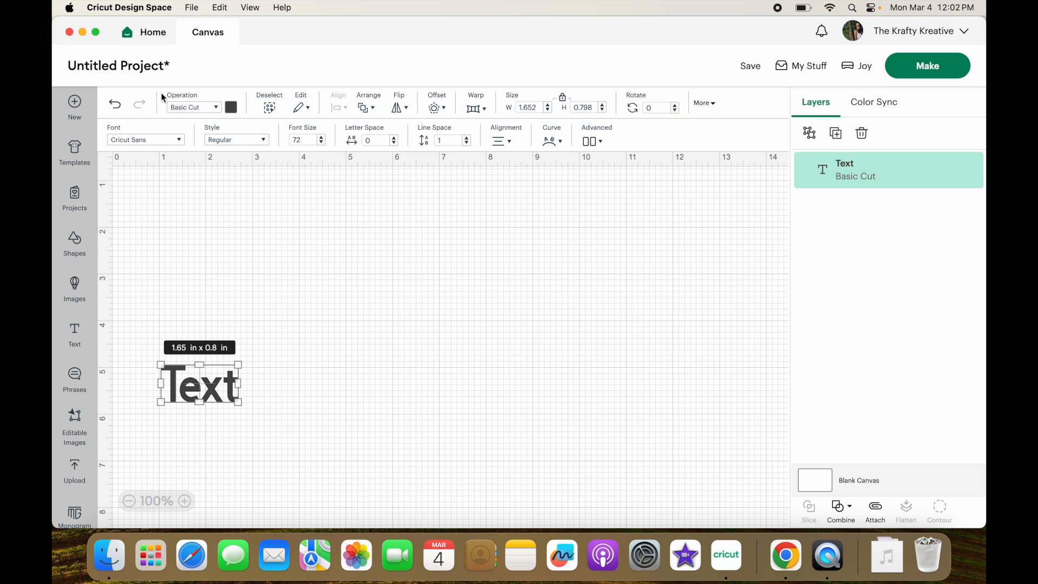
click(213, 110)
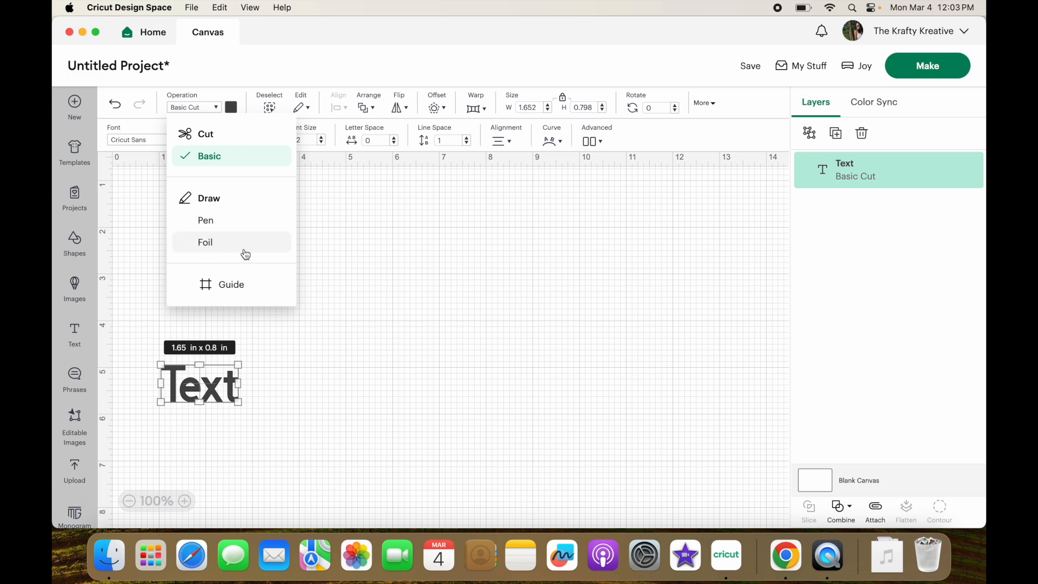
click(242, 285)
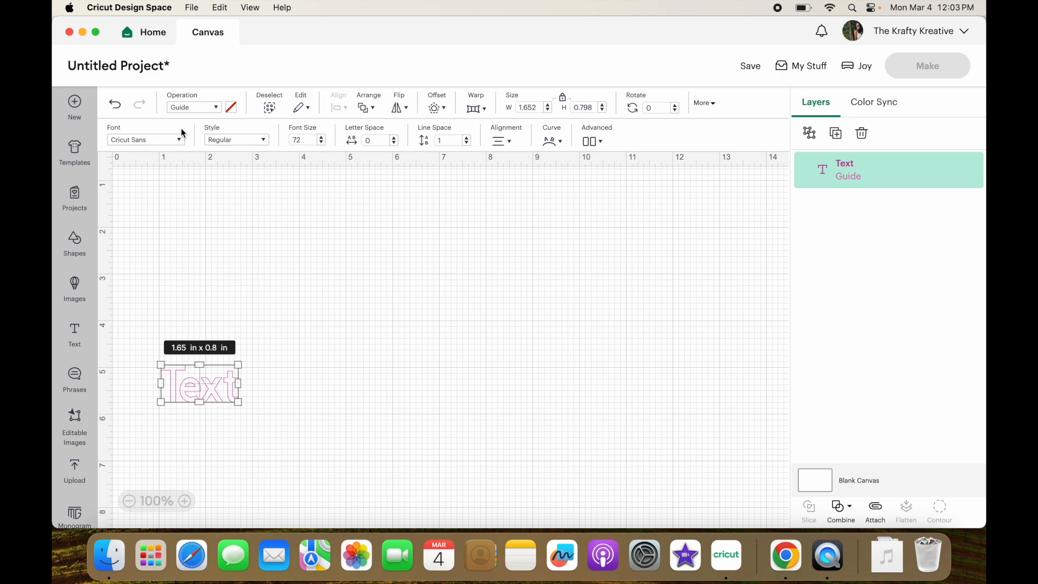
click(205, 111)
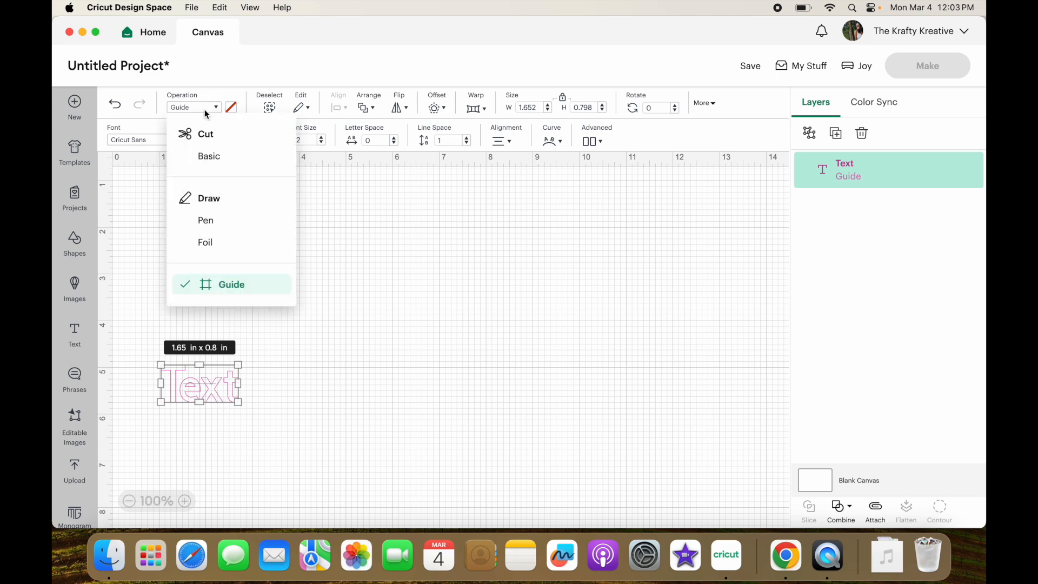
click(219, 155)
Examine the material color palette and the edit commands available for the selected text.
click(231, 108)
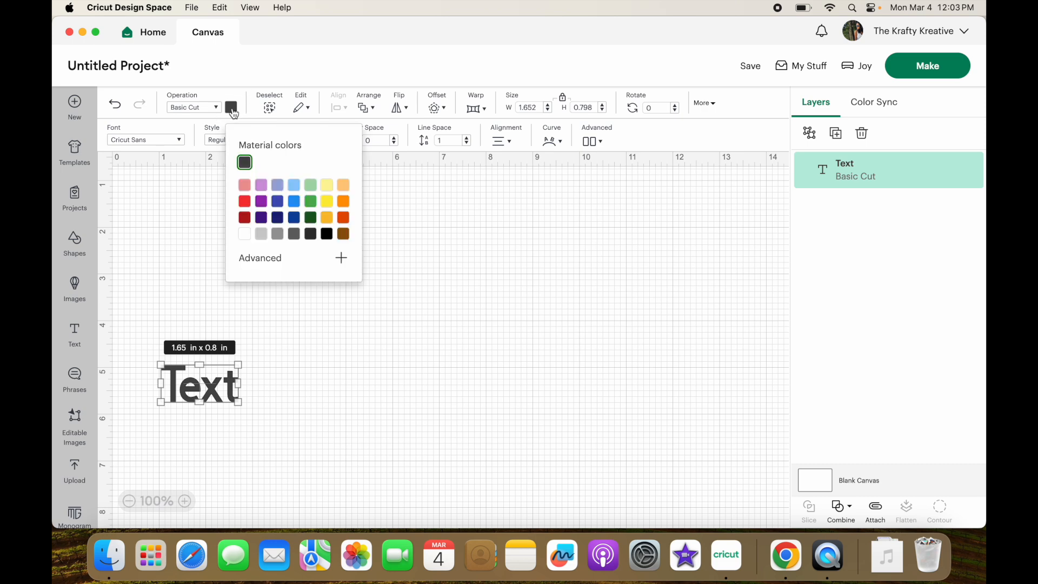
click(404, 247)
click(212, 388)
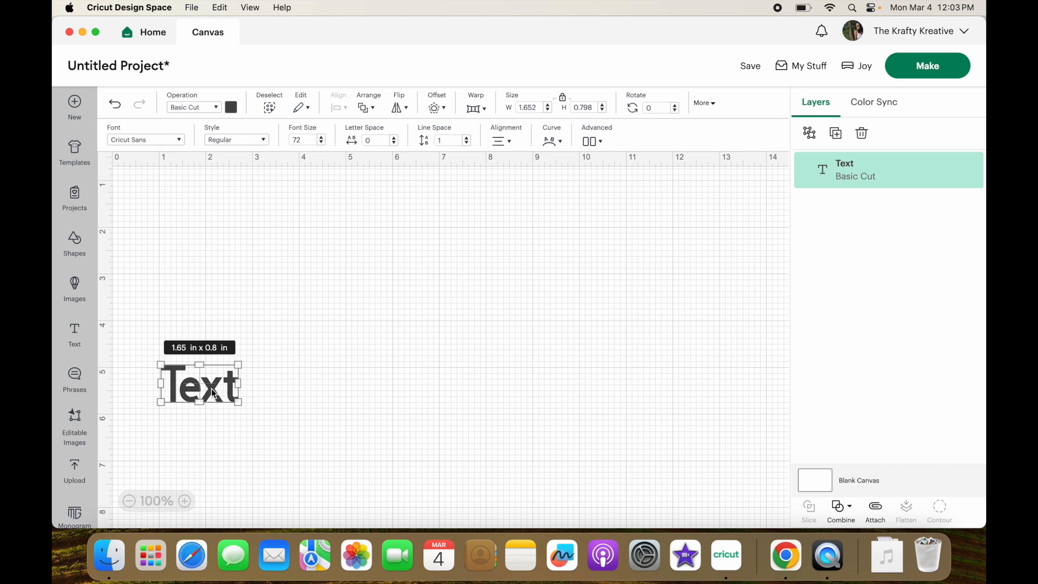
click(272, 108)
click(272, 108)
click(308, 108)
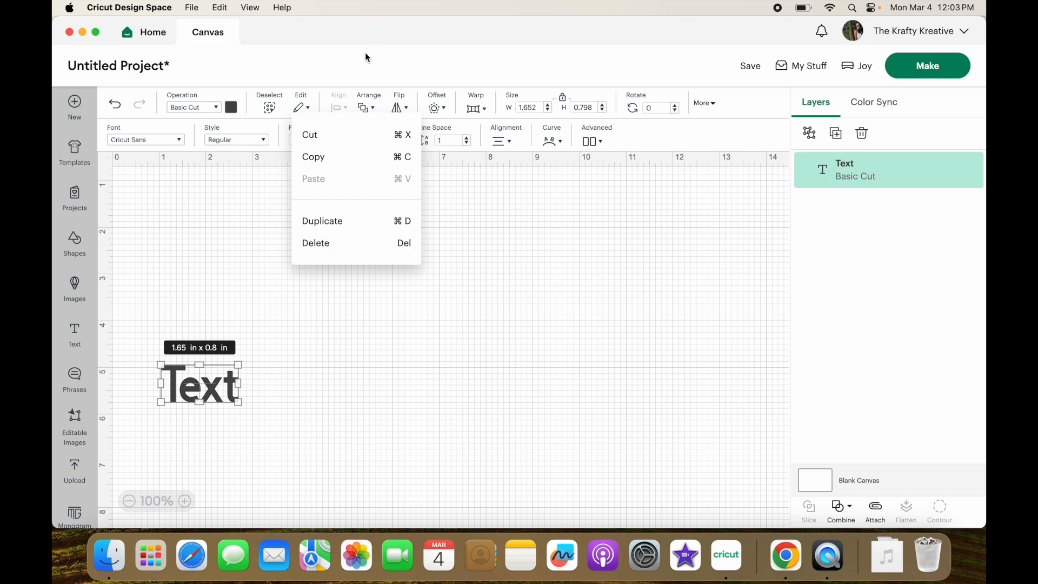
click(340, 109)
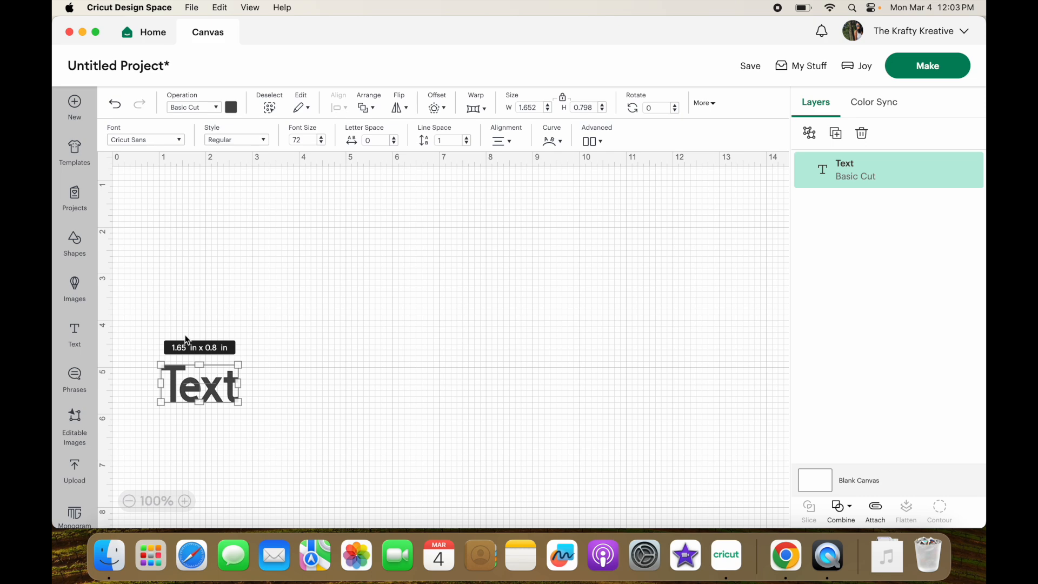
Add two more default text objects and stagger all three one below another near the middle of the canvas.
click(76, 349)
click(72, 340)
click(351, 420)
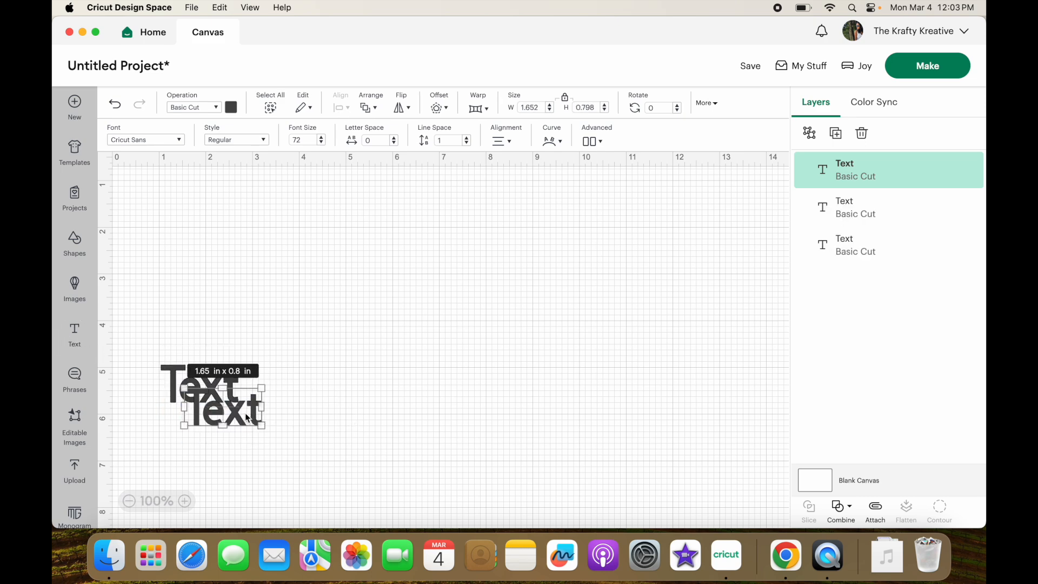
drag(245, 413, 460, 320)
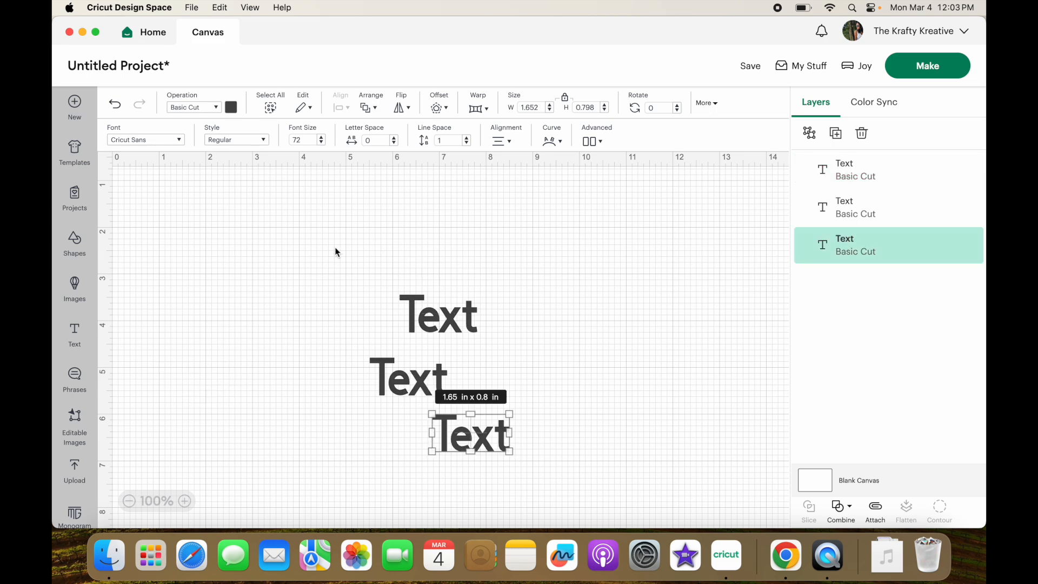
Select all three text objects and apply Align Left to them.
drag(333, 246, 514, 470)
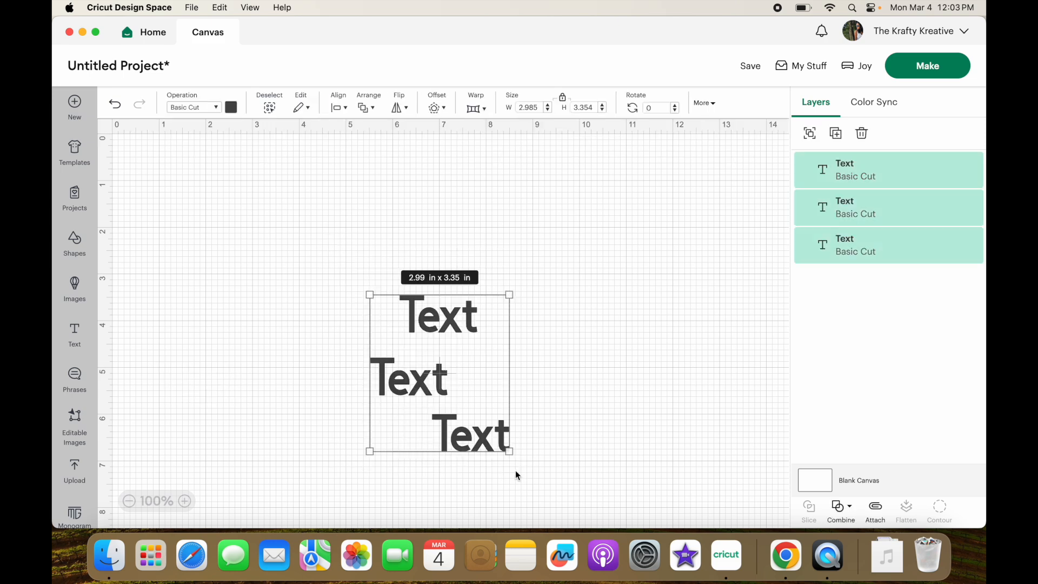
click(338, 107)
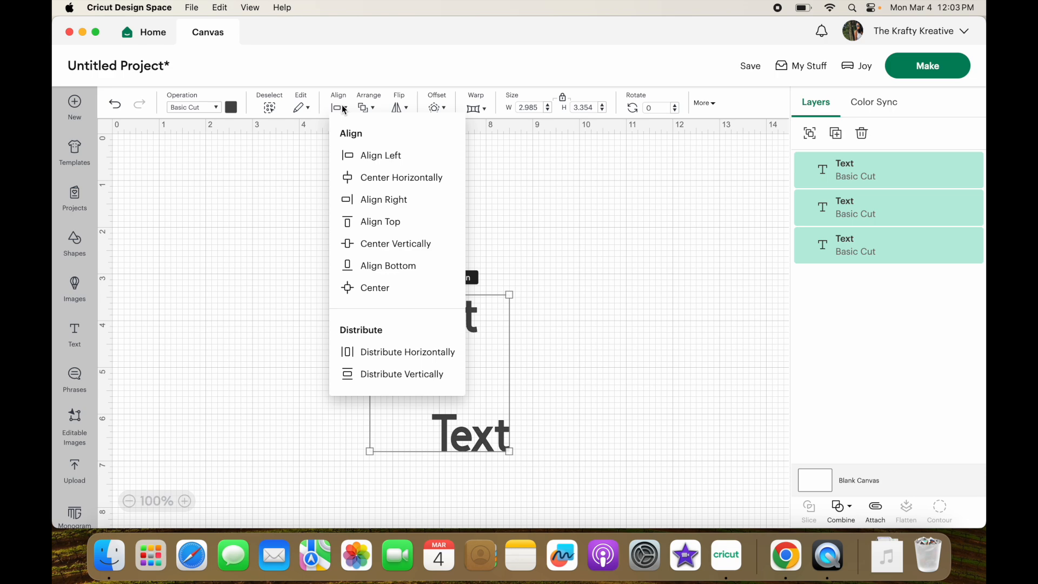
click(404, 157)
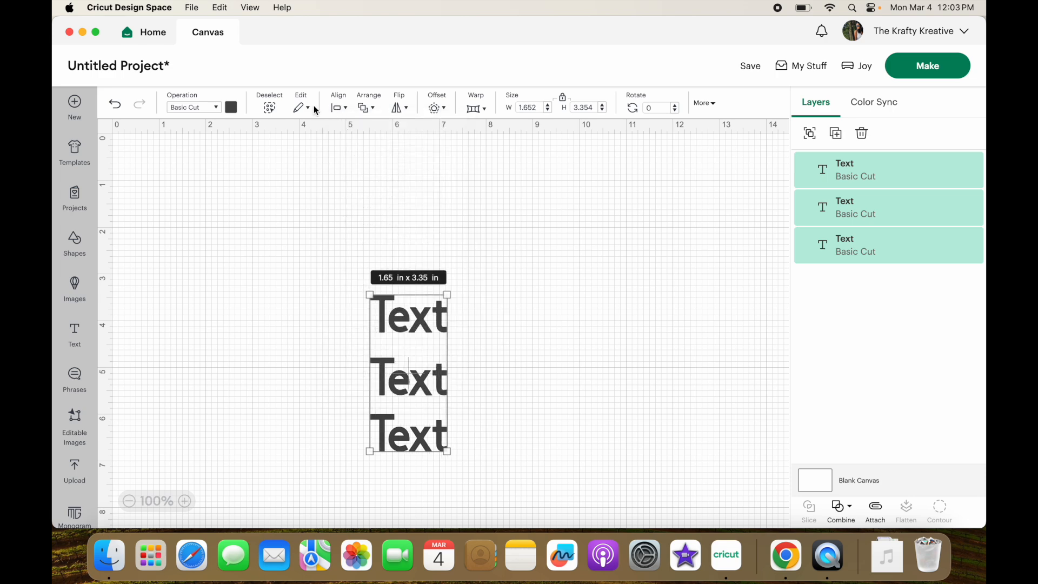
Apply Center Horizontally and Align Right to the three text objects, and deselect them.
click(339, 108)
click(413, 177)
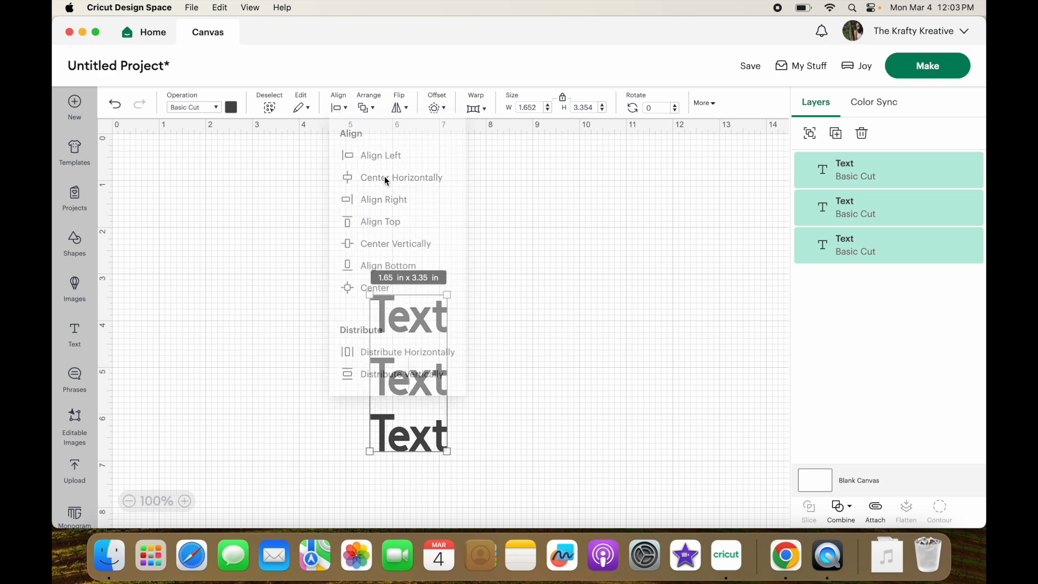
click(339, 107)
click(389, 197)
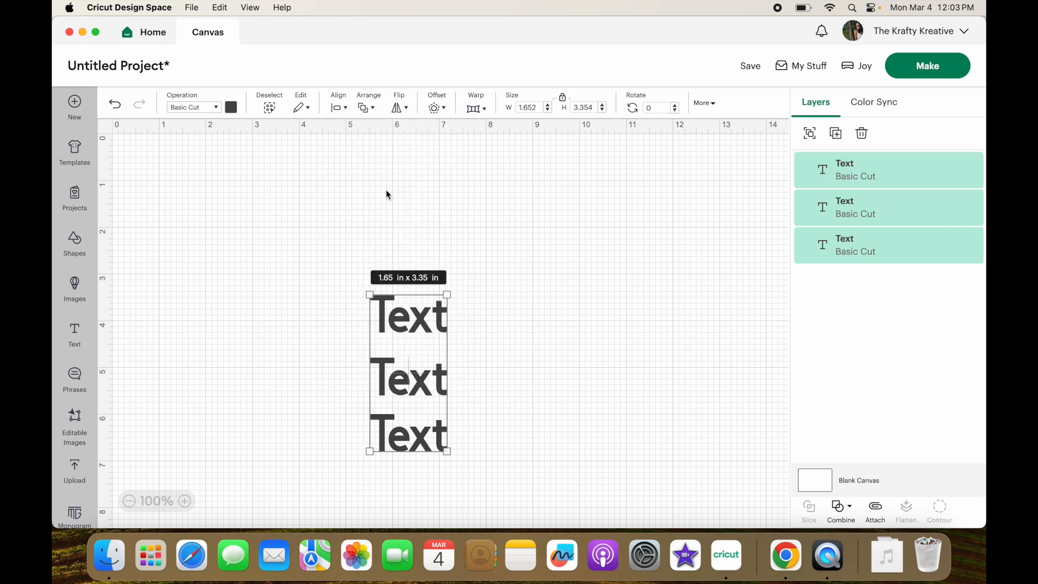
click(456, 238)
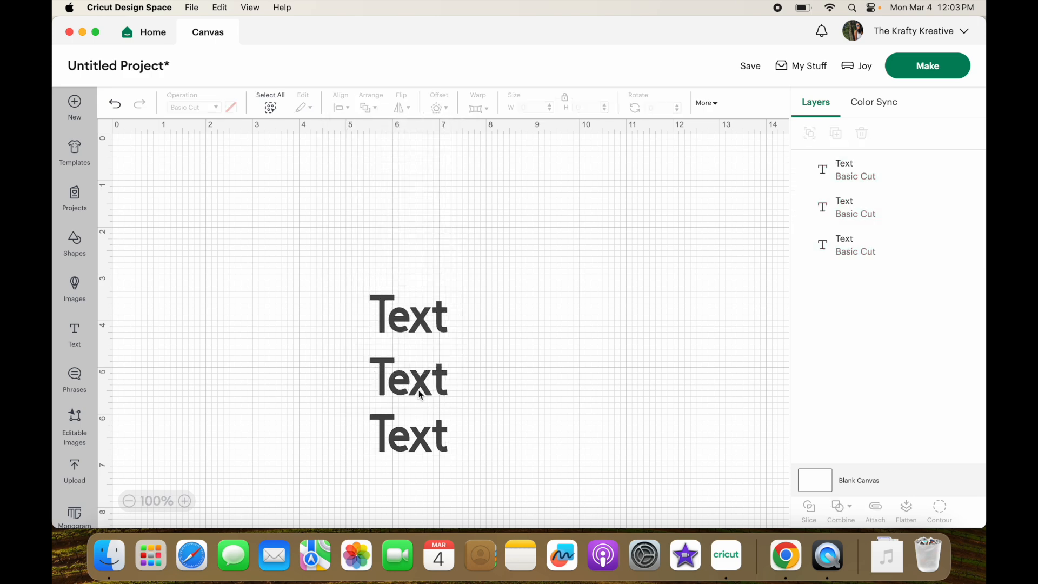
Select all three text objects, apply Distribute Vertically to them, and deselect them.
drag(333, 245, 456, 477)
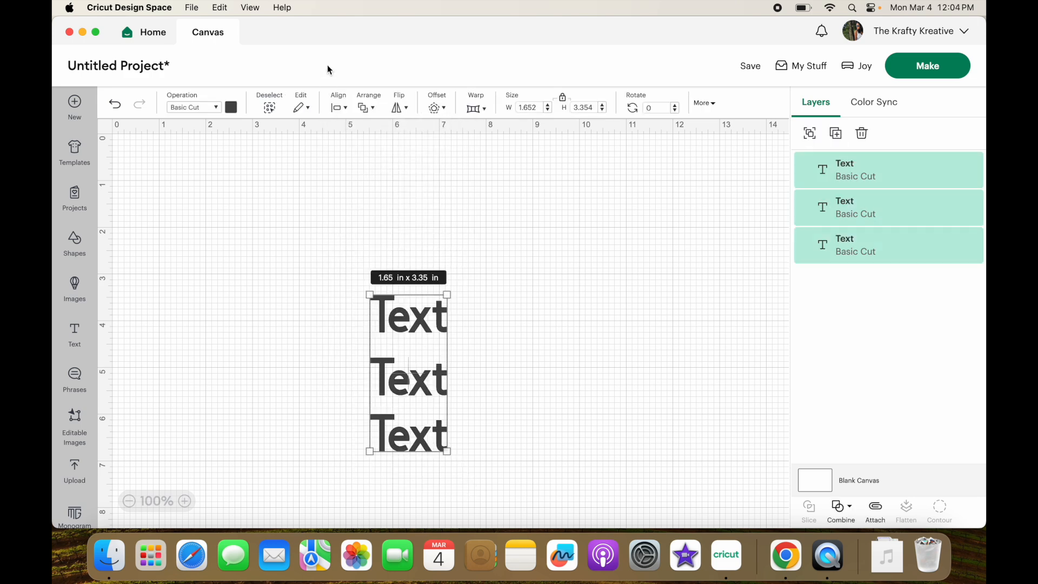
click(339, 108)
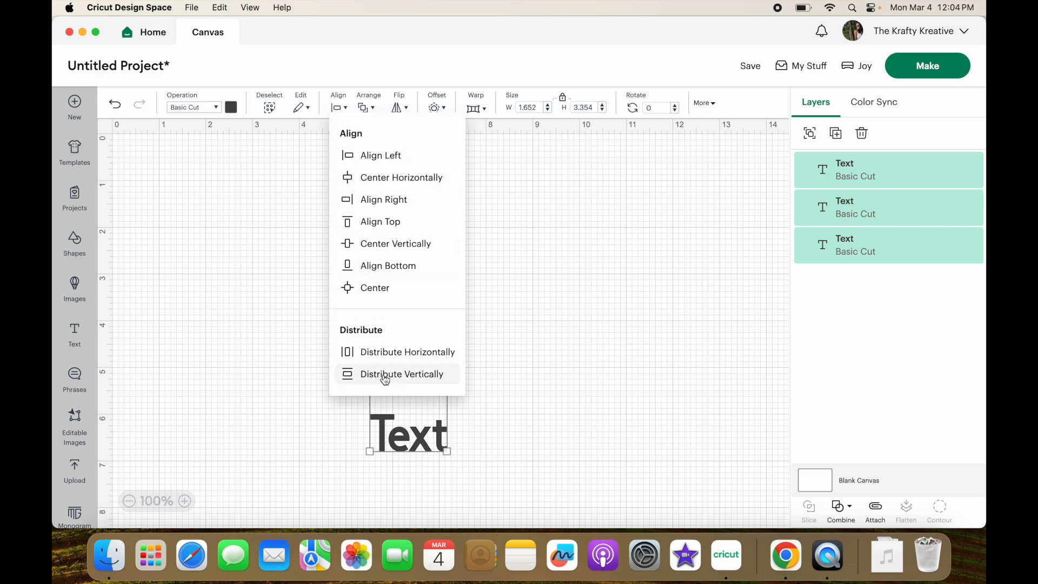
click(421, 378)
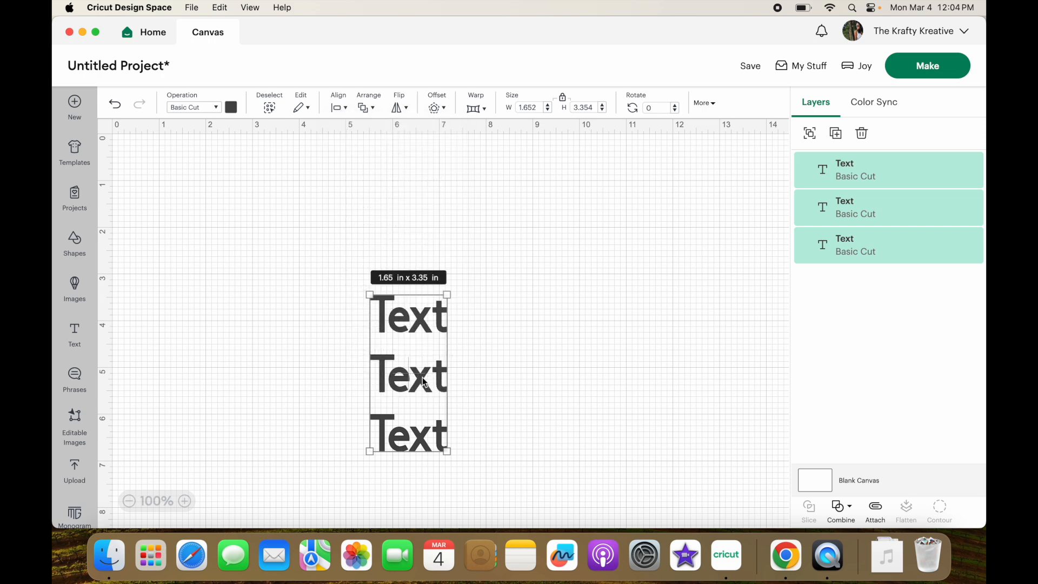
click(484, 344)
Shift the two lower text objects out of line and farther down, and distribute all three vertically.
drag(406, 380, 468, 395)
drag(439, 438, 450, 477)
drag(475, 395, 455, 436)
drag(315, 239, 471, 477)
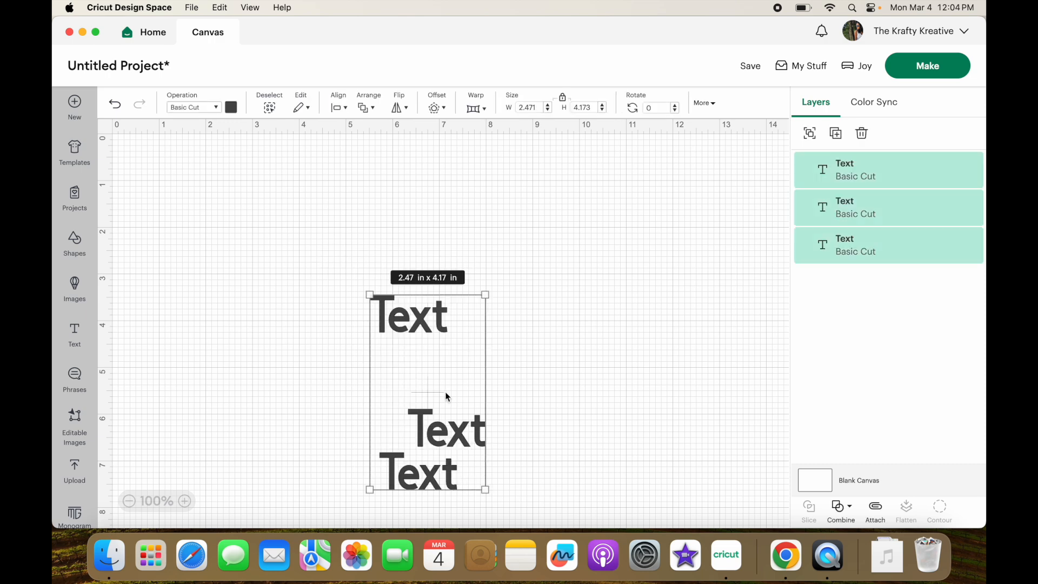
click(340, 107)
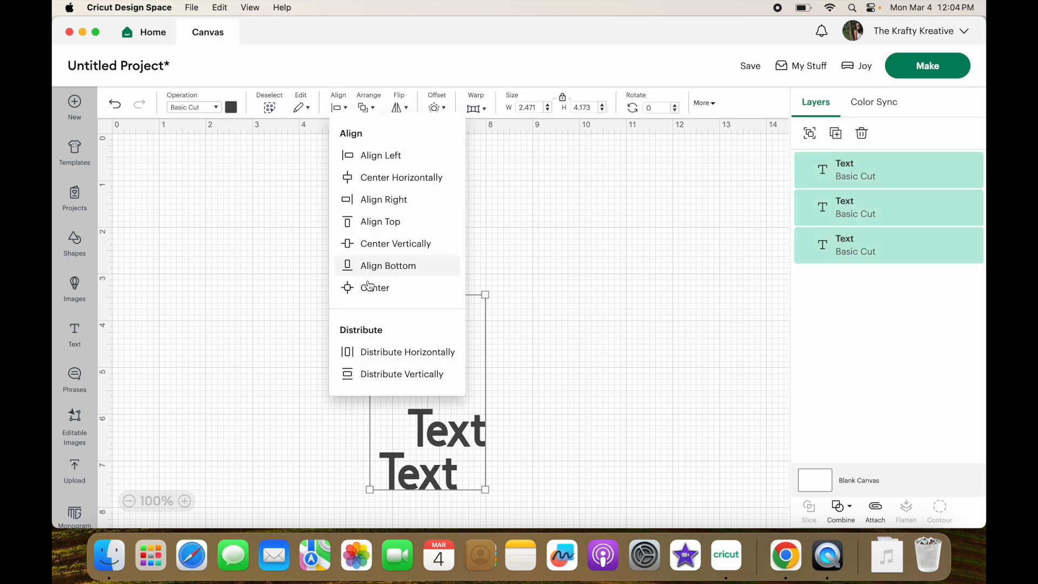
click(378, 378)
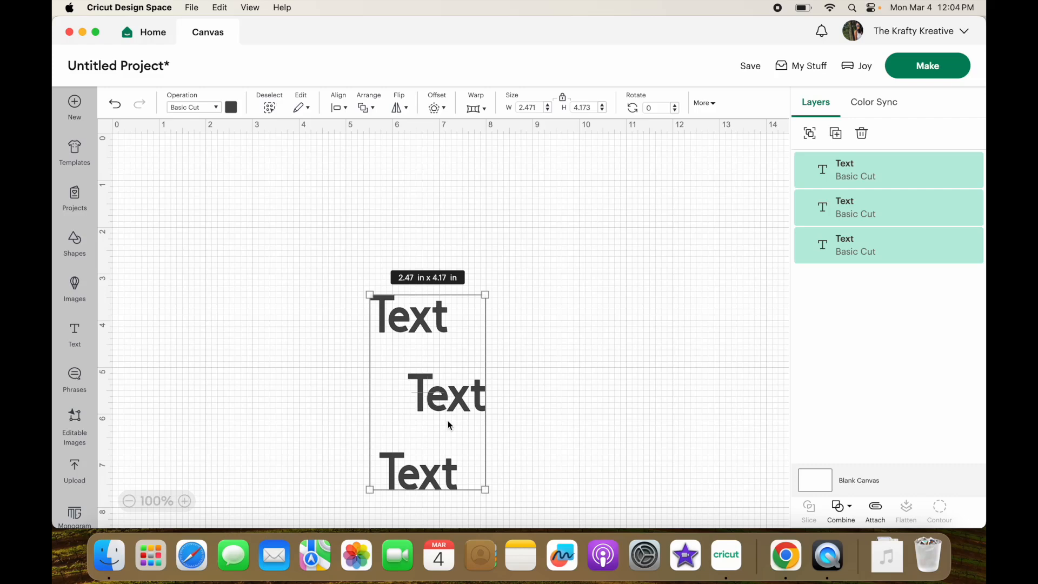
Apply Center Horizontally to the three text objects and deselect them.
click(338, 107)
click(372, 177)
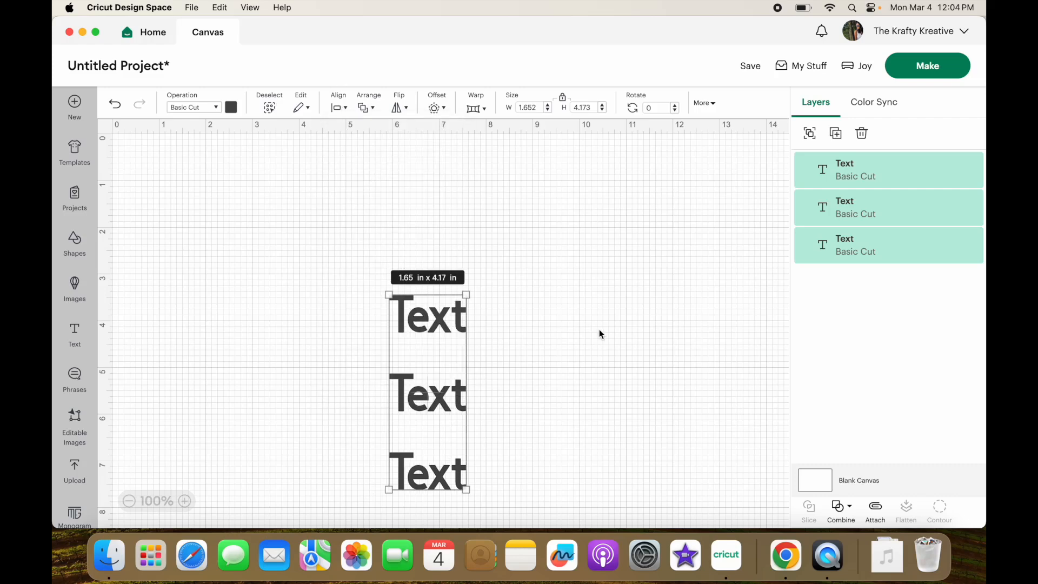
click(604, 335)
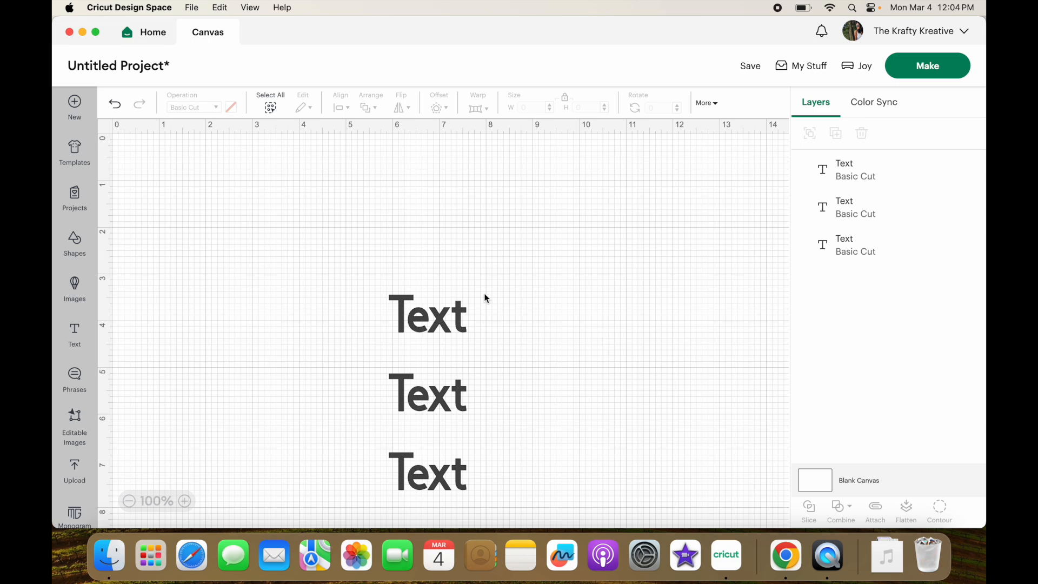
Examine the arrange commands available with all three text objects selected, and clear the selection.
drag(468, 279, 412, 522)
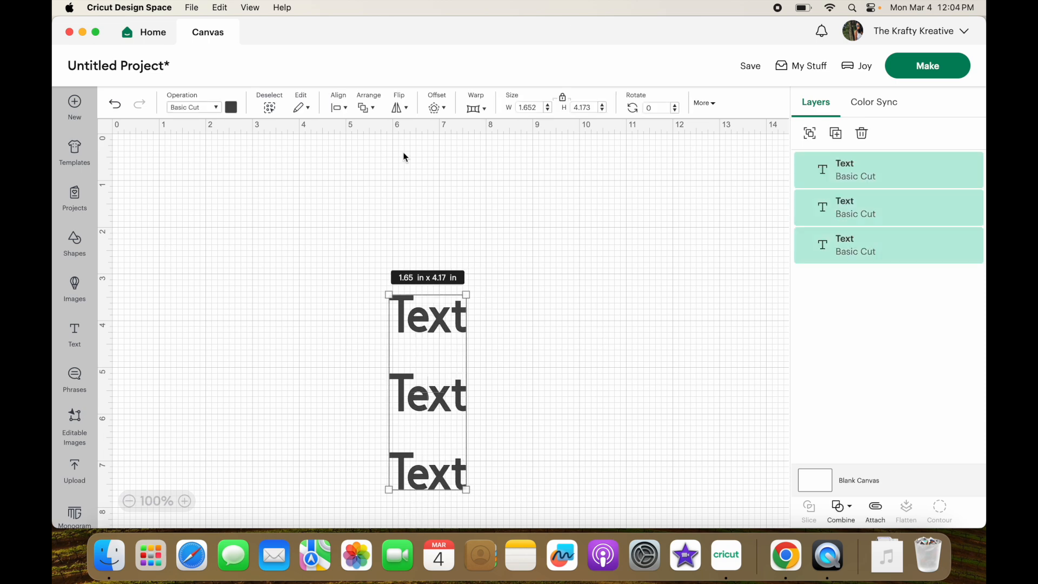
click(369, 109)
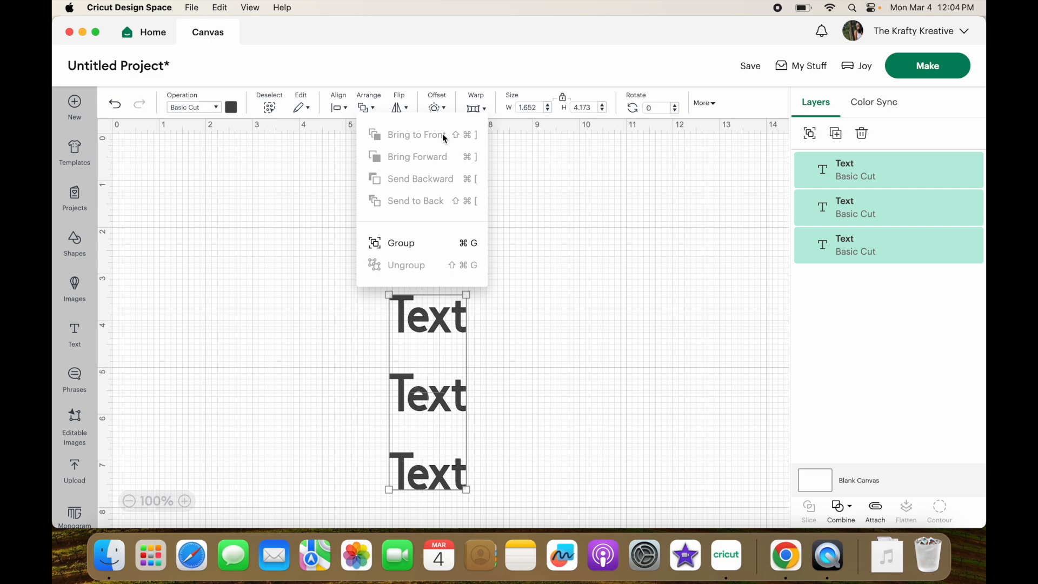
click(537, 344)
Move the middle text object beside the top one and group these two.
drag(445, 391, 543, 319)
drag(576, 352, 383, 303)
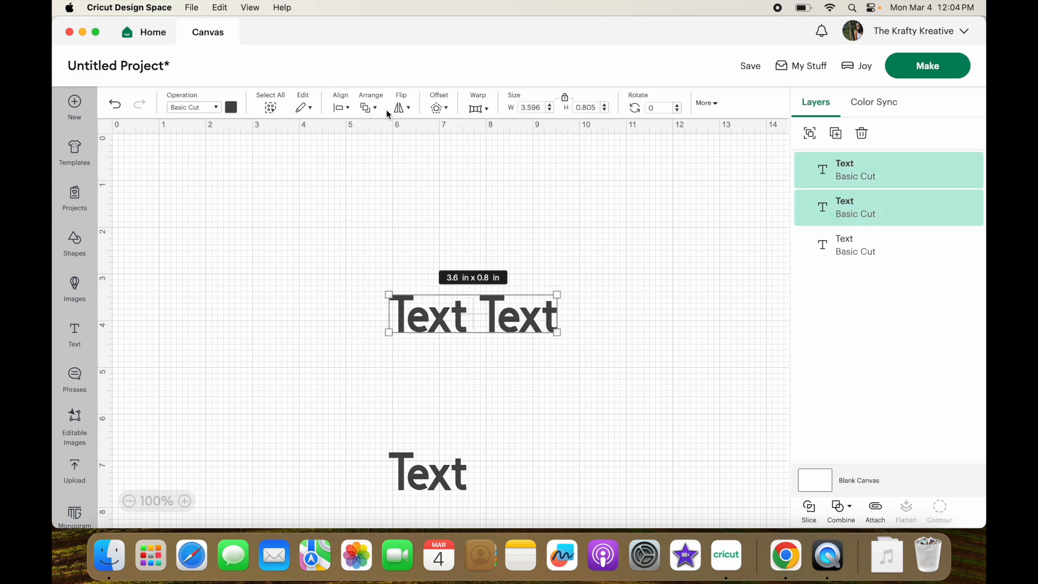
click(366, 111)
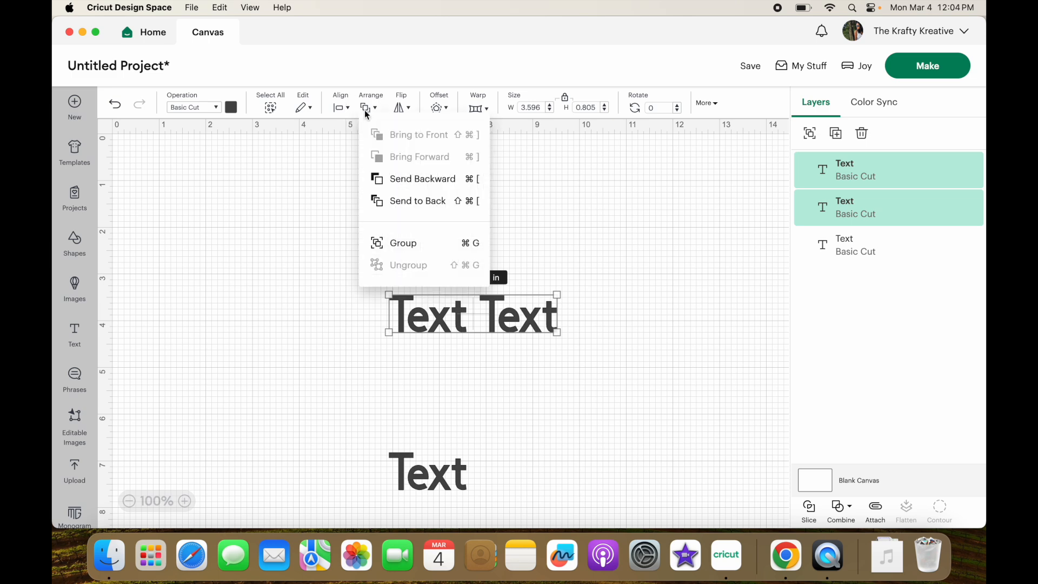
click(403, 243)
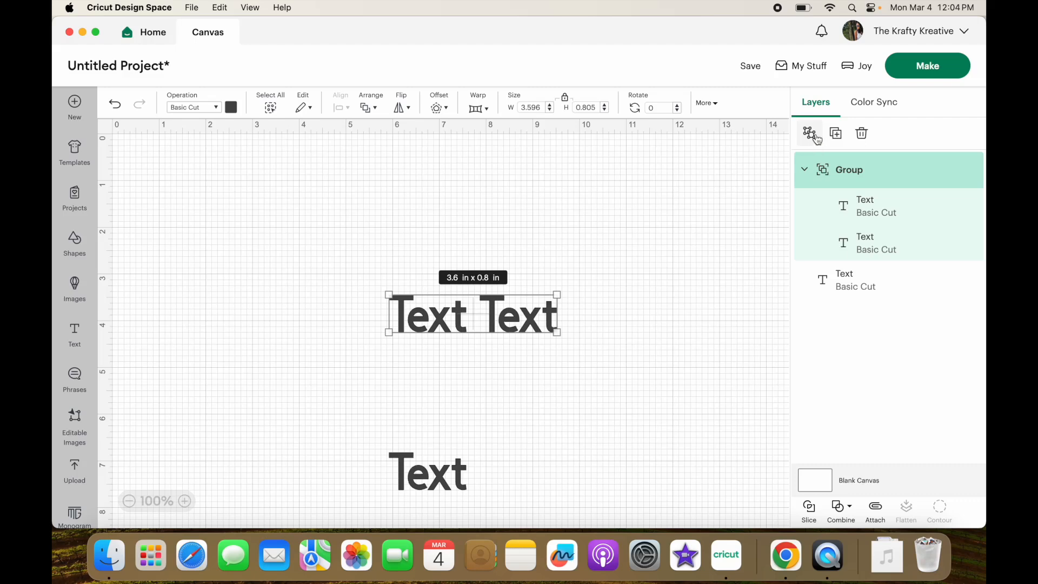
Move the grouped pair of texts slightly right and up, and reselect the group.
click(587, 329)
mouse_move(531, 303)
mouse_down()
mouse_move(490, 242)
mouse_move(559, 348)
mouse_move(507, 306)
mouse_move(550, 300)
mouse_up()
click(520, 398)
click(541, 323)
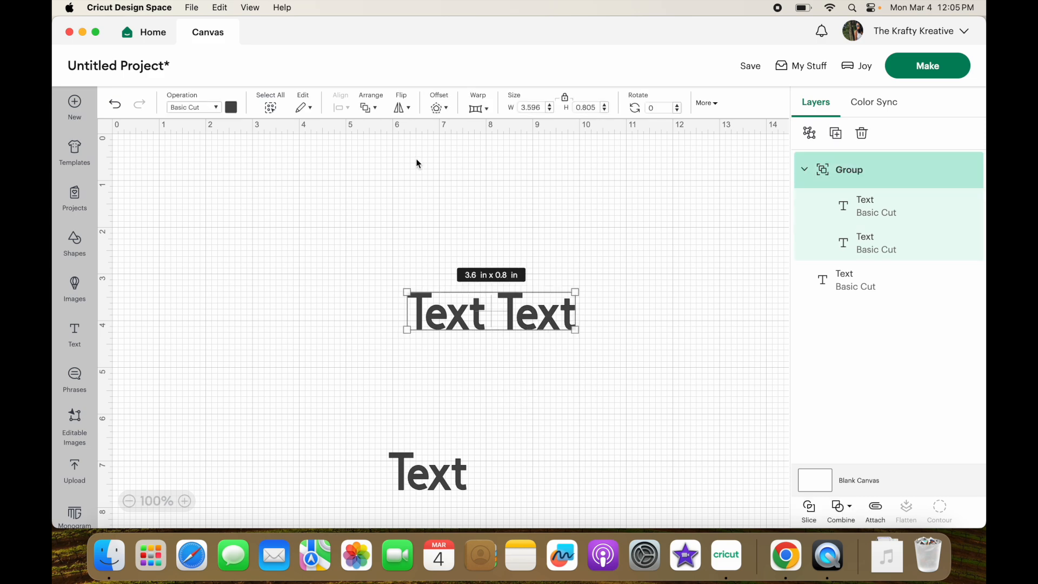
Ungroup the two side-by-side text objects and deselect them.
click(369, 107)
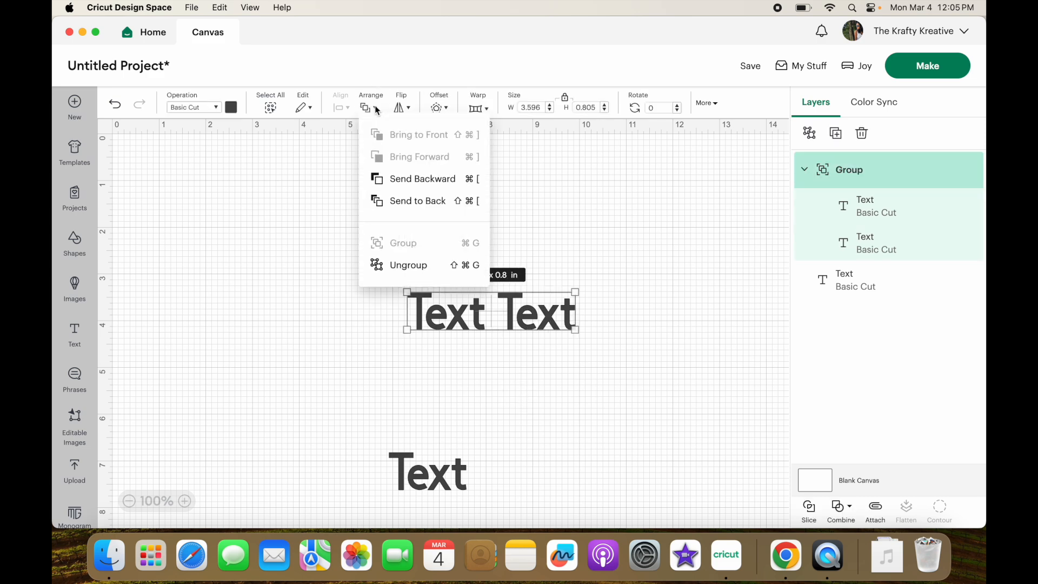
click(398, 266)
click(705, 273)
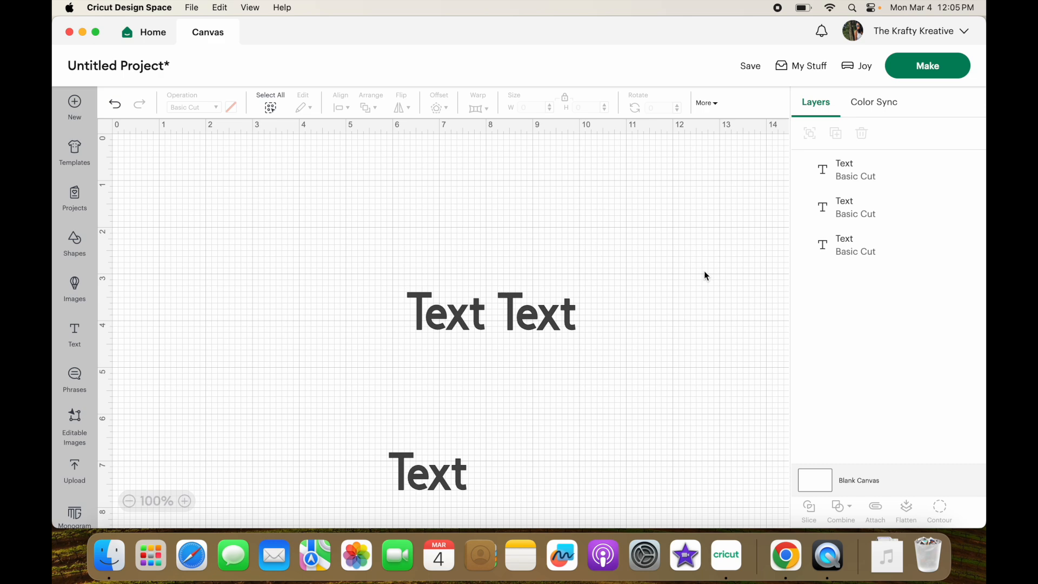
Preview a 0.528 in rounded, welded offset around the right-hand text of the upper pair, and discard it.
click(532, 319)
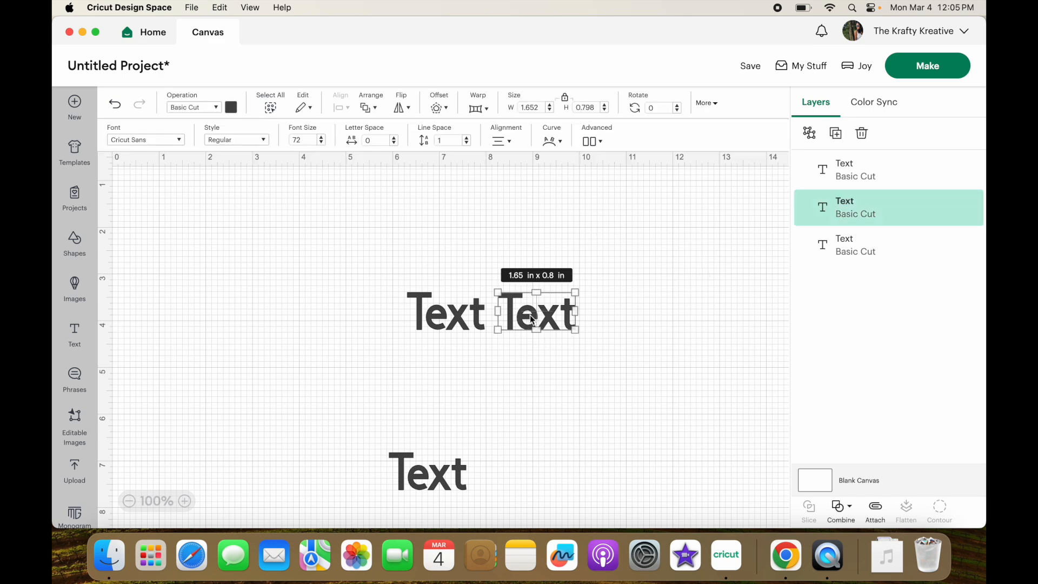
click(441, 108)
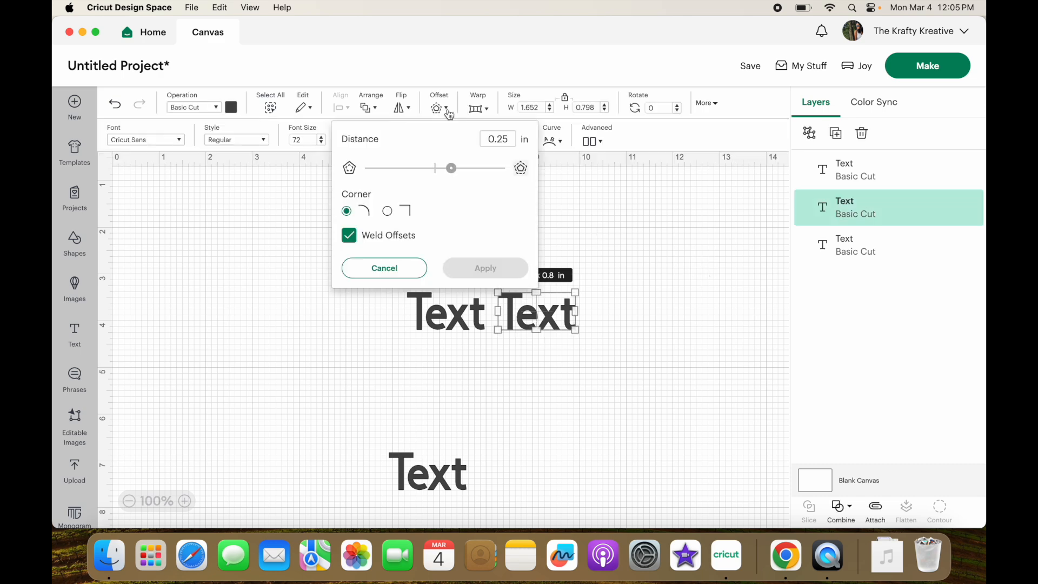
mouse_move(450, 169)
mouse_down()
mouse_move(484, 169)
mouse_move(387, 171)
mouse_move(470, 169)
mouse_up()
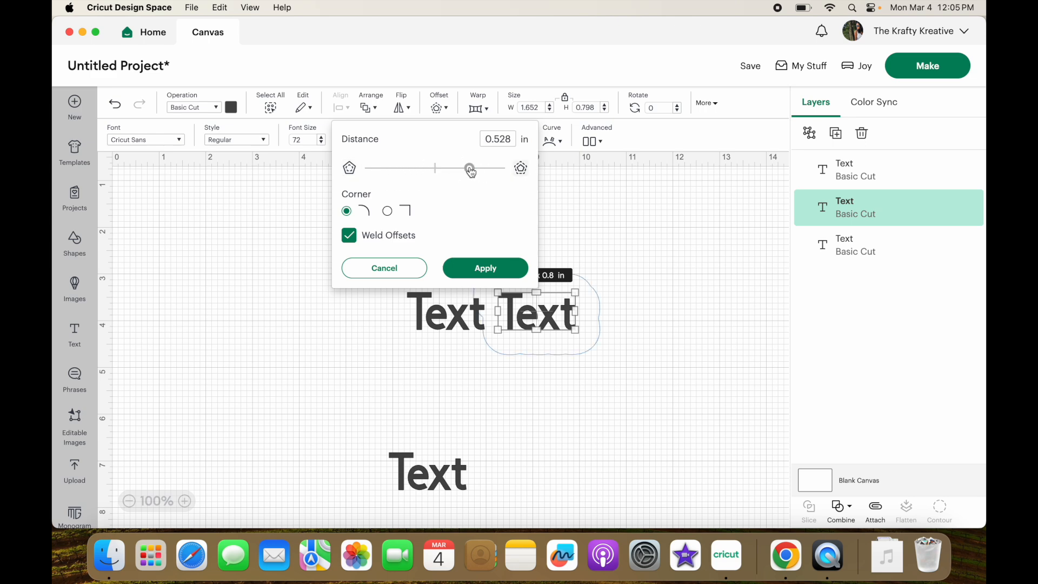
click(412, 273)
Examine the warp option and the width and height values of the right-hand text, and deselect it.
click(479, 109)
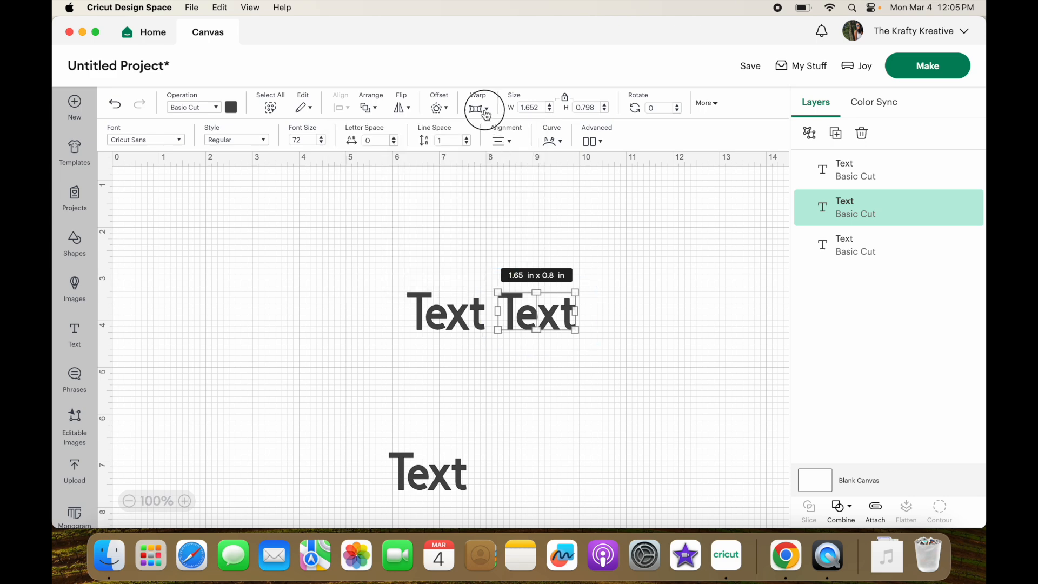
click(639, 138)
click(522, 106)
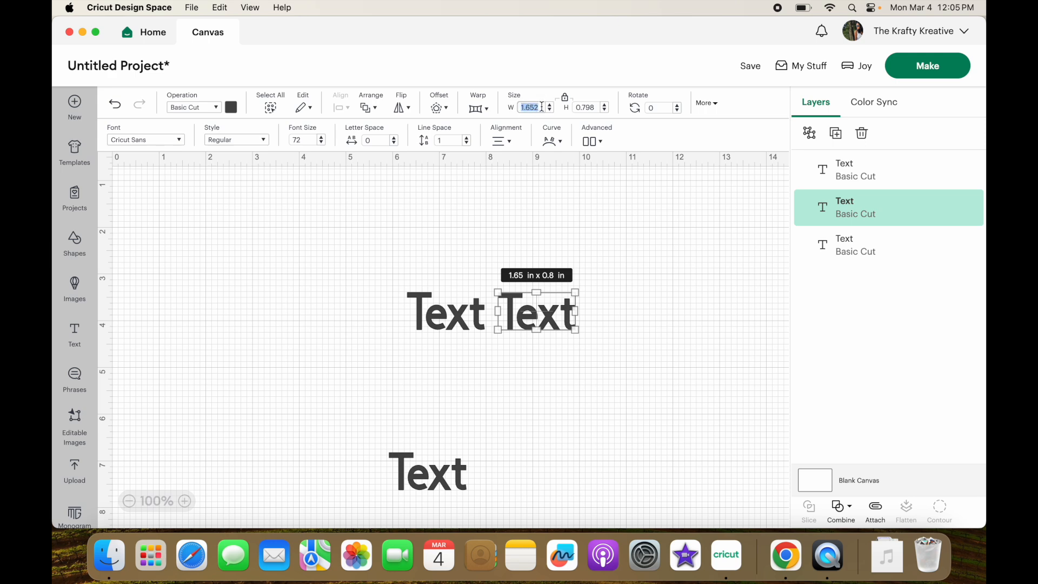
click(579, 108)
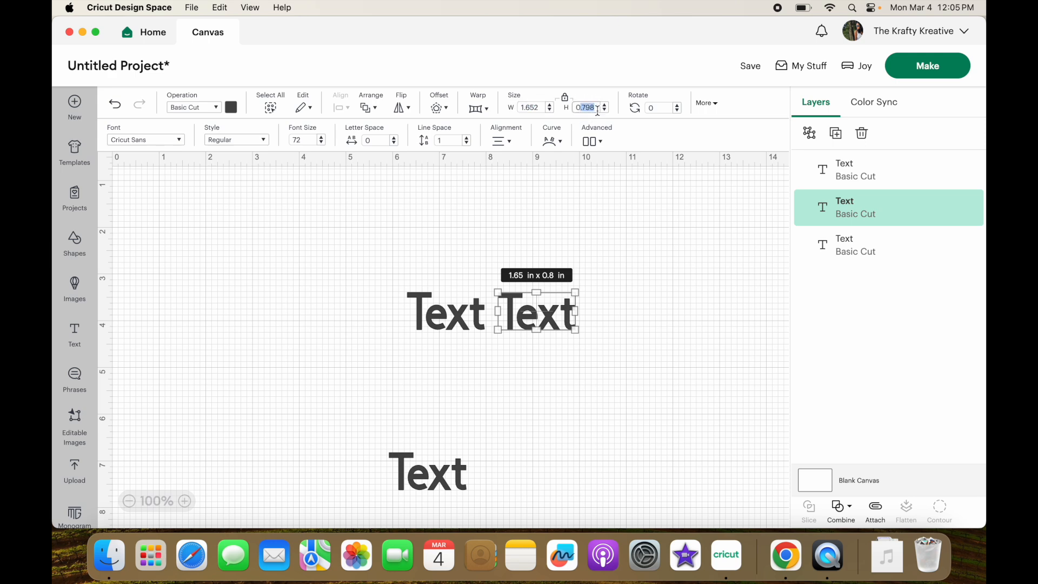
click(600, 298)
Set the height of the right-hand text to 1 in with its proportions locked.
click(513, 319)
double_click(588, 107)
text(1)
key(Return)
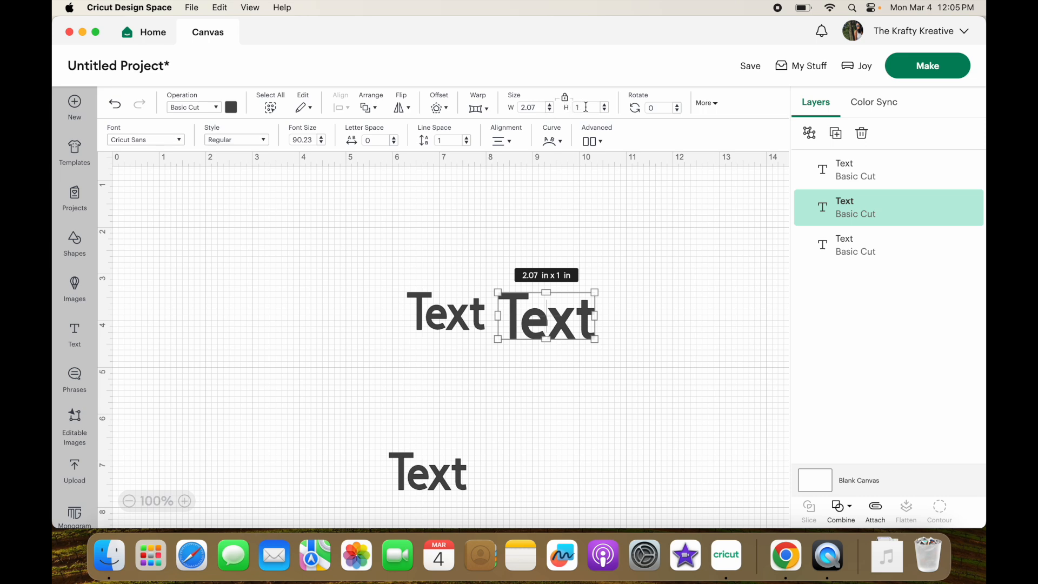
Increase the right-hand text's height stepwise to 2.8 in with its proportions locked.
click(604, 105)
click(605, 105)
click(605, 105)
click(604, 104)
click(604, 105)
click(605, 105)
click(605, 105)
click(604, 105)
click(605, 105)
click(605, 105)
click(604, 105)
click(604, 104)
click(604, 104)
click(604, 105)
click(606, 105)
click(605, 106)
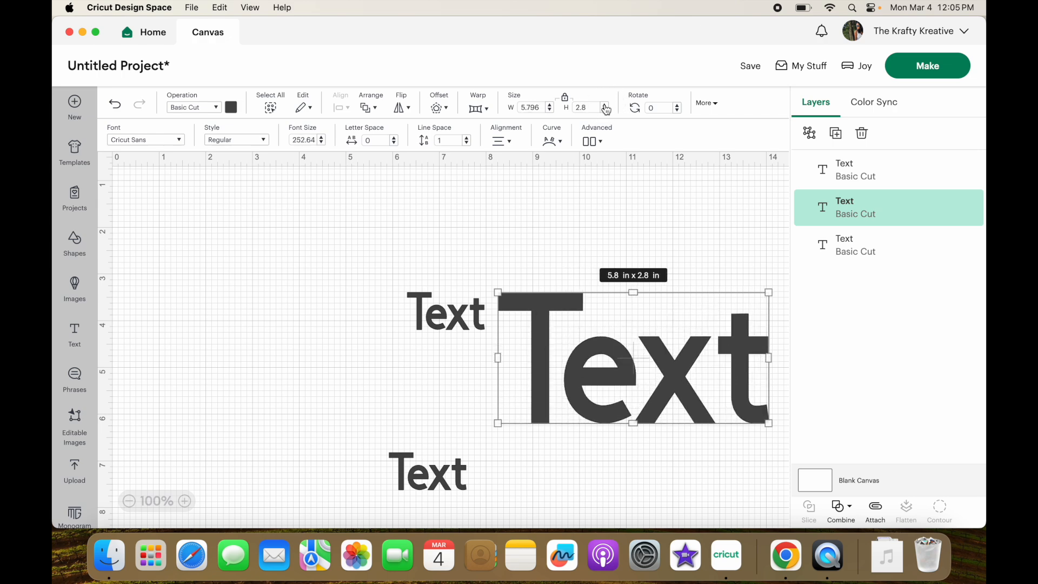
Unlock the large text's proportions and stretch it freely to about 5.64 in wide by 4.05 in high.
click(565, 99)
drag(497, 295, 551, 278)
drag(733, 355, 567, 279)
drag(601, 345, 761, 397)
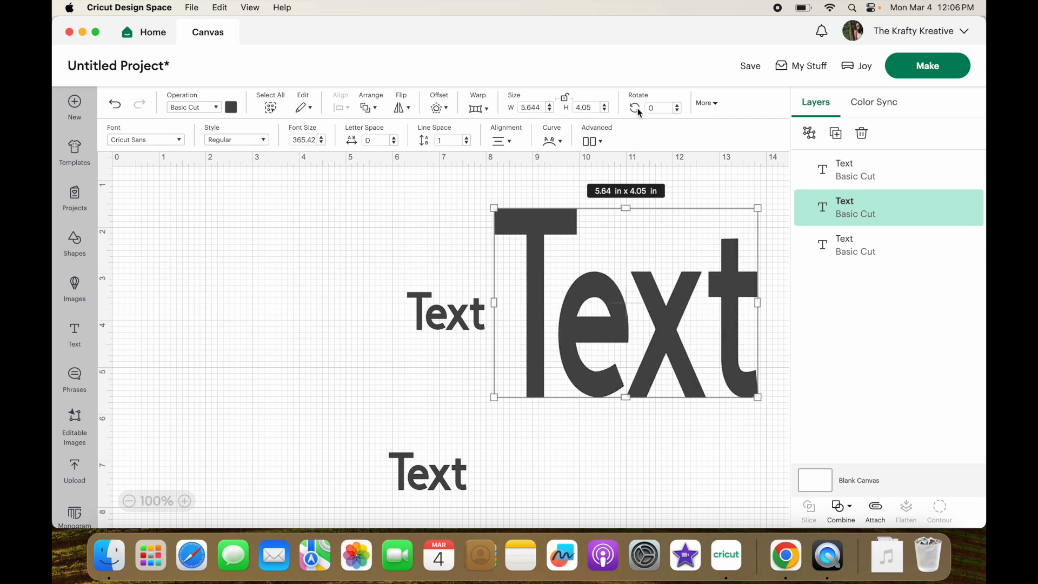
Rotate the large text by a few degrees in single steps, and set its rotation to 90 degrees.
click(677, 106)
click(677, 106)
click(677, 106)
click(677, 106)
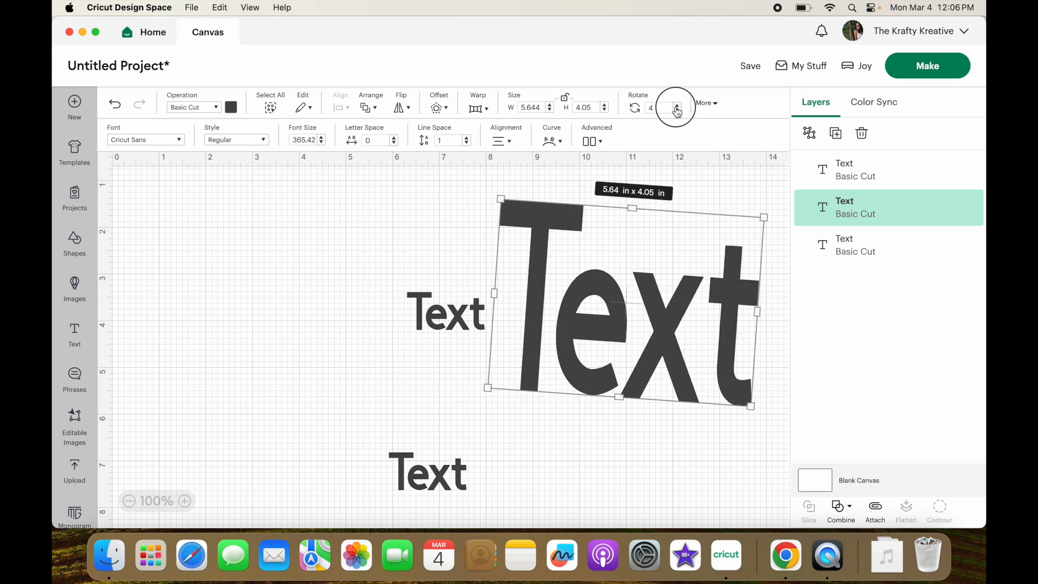
click(677, 106)
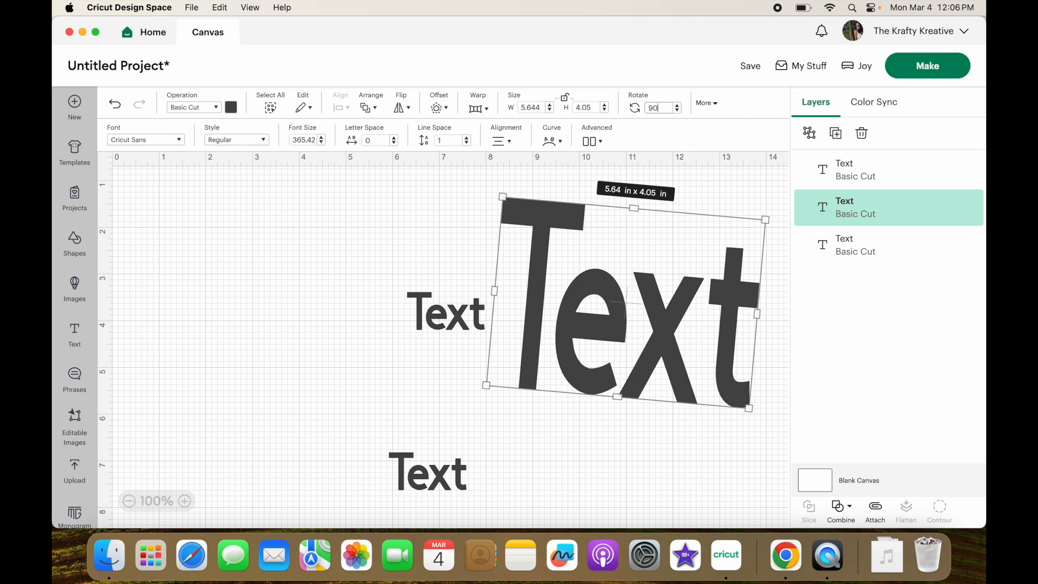
text(90)
key(Return)
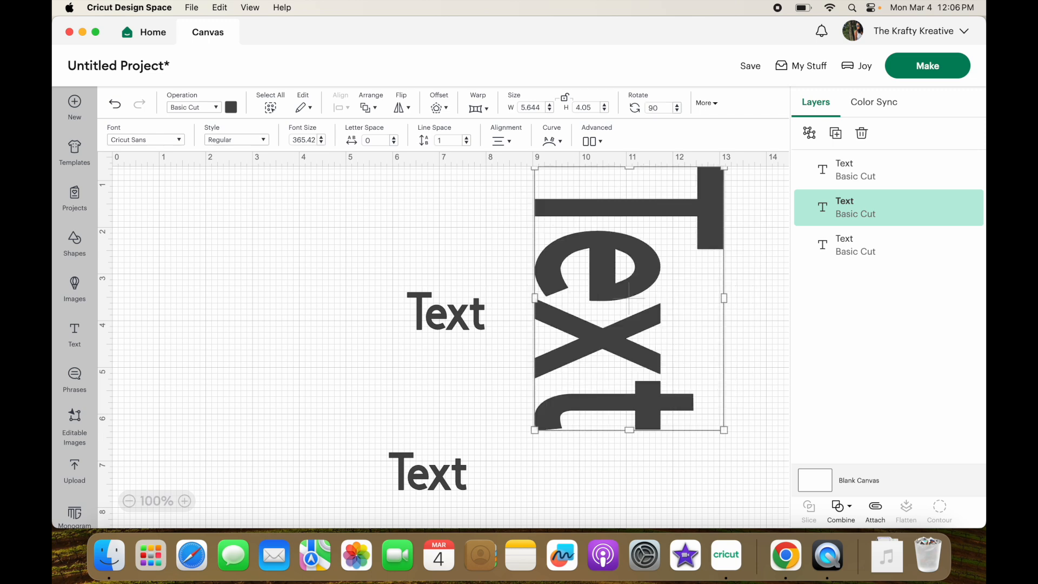
Position the rotated text at X 0 and Y 0 on the canvas, and deselect it.
click(716, 104)
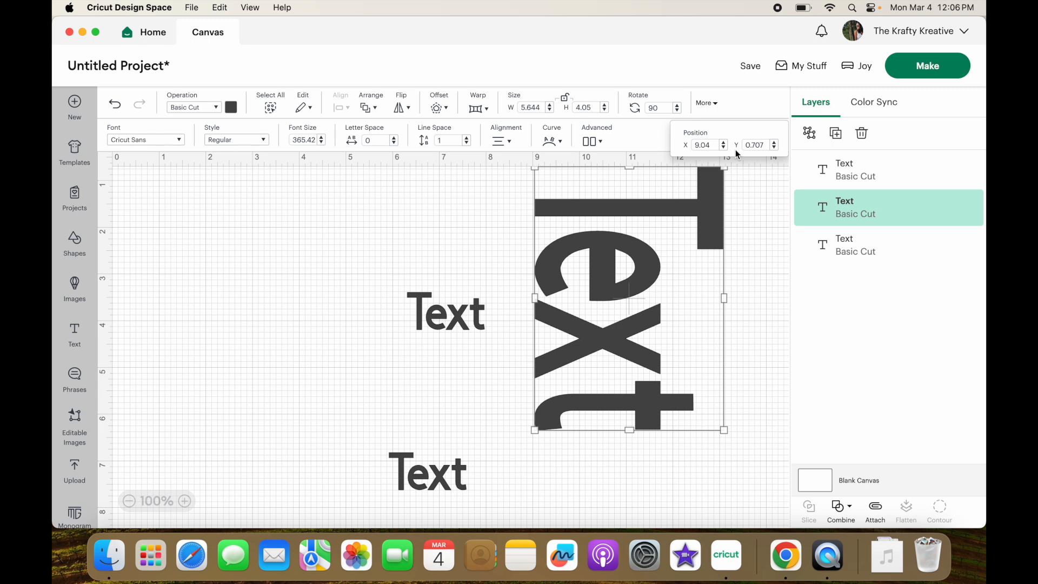
click(707, 145)
text(0)
key(Tab)
text(0)
key(Return)
click(754, 214)
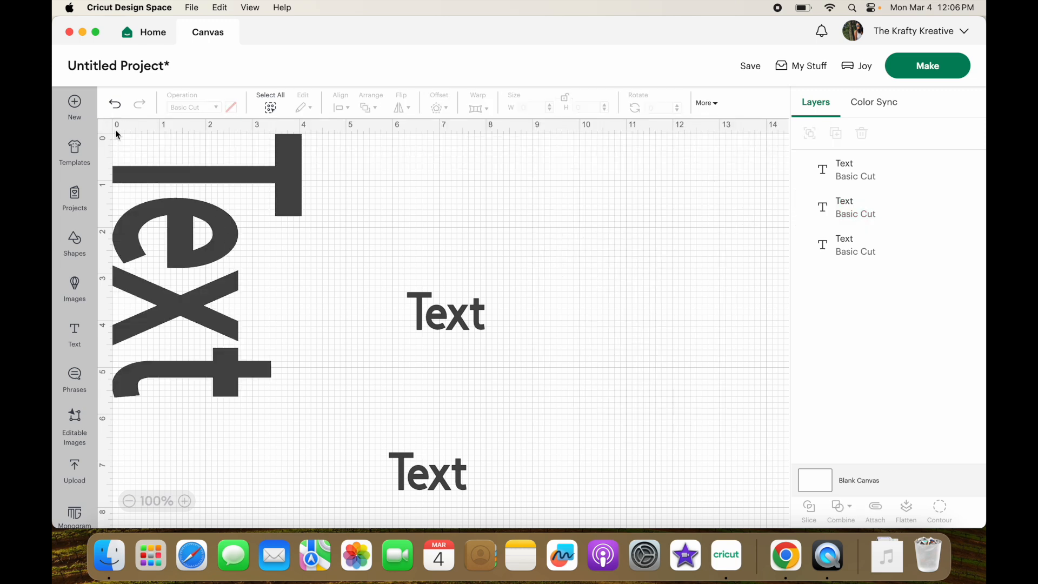
Move the bold text so its upper-left corner sits about 8.5 in across and 3.5 in down the canvas.
click(115, 125)
drag(442, 310, 433, 297)
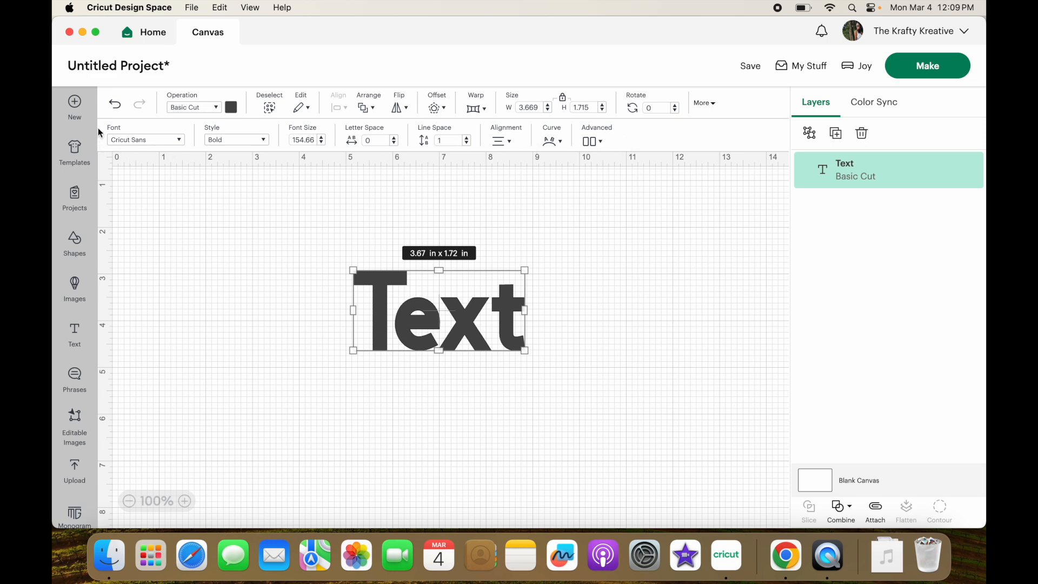
drag(416, 297, 577, 325)
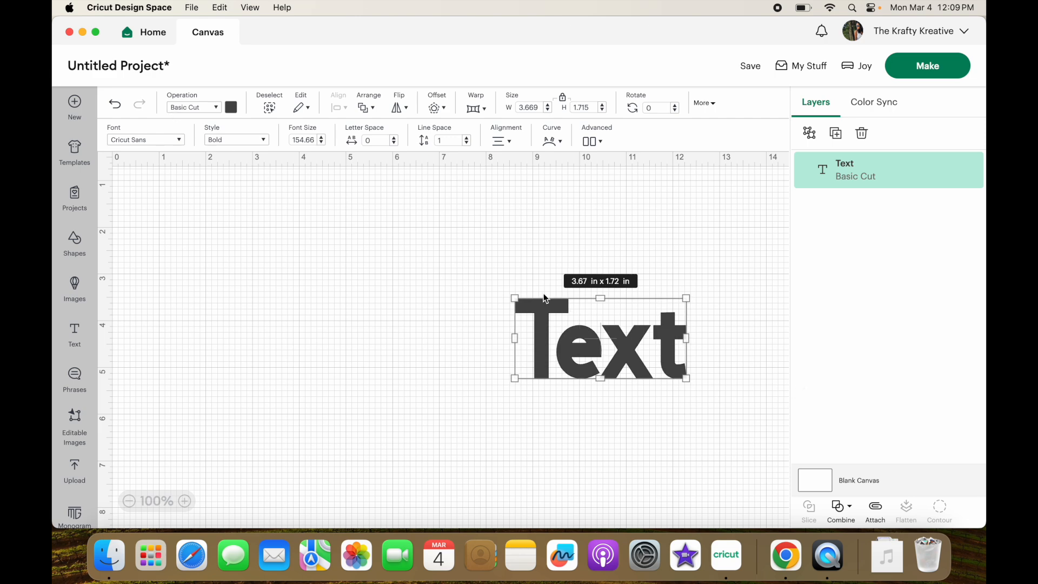
Browse the Cricut font list for the selected text and close it without changing the font.
click(133, 141)
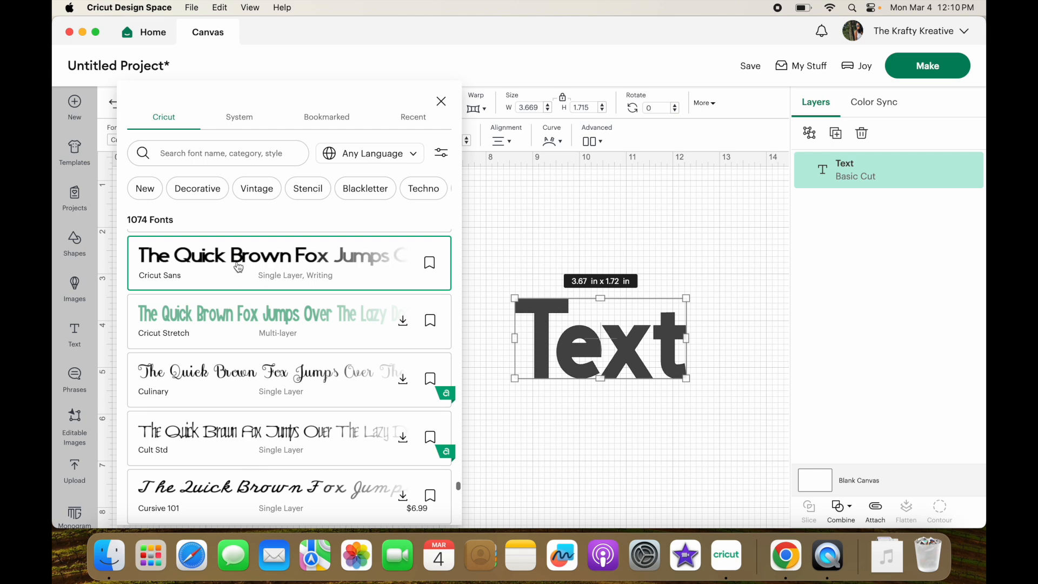
scroll(238, 460, down, 5)
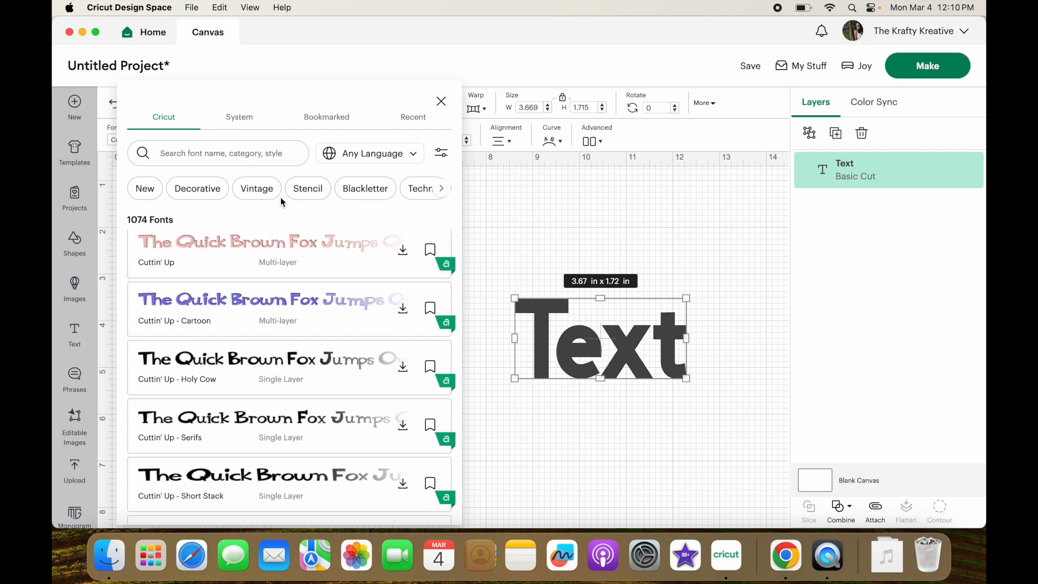
click(441, 101)
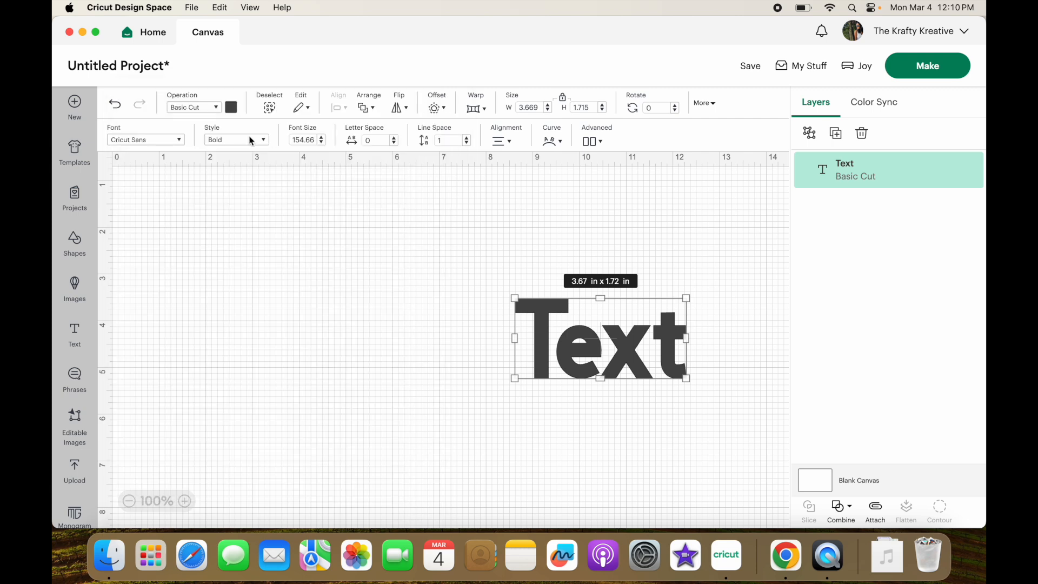
Look through the style options for the selected bold text and highlight its font size value without changing either.
click(222, 141)
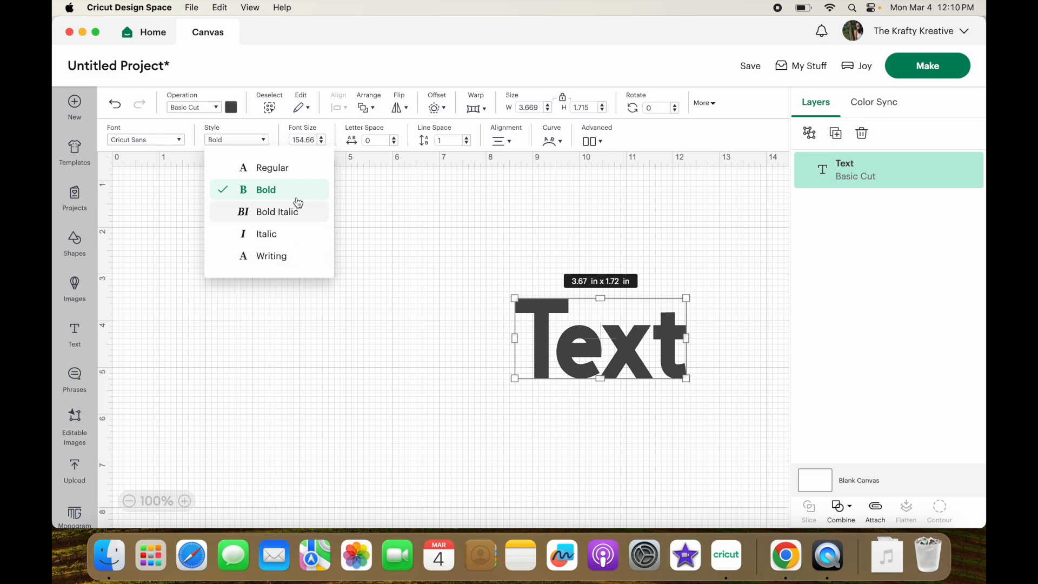
click(314, 141)
double_click(313, 140)
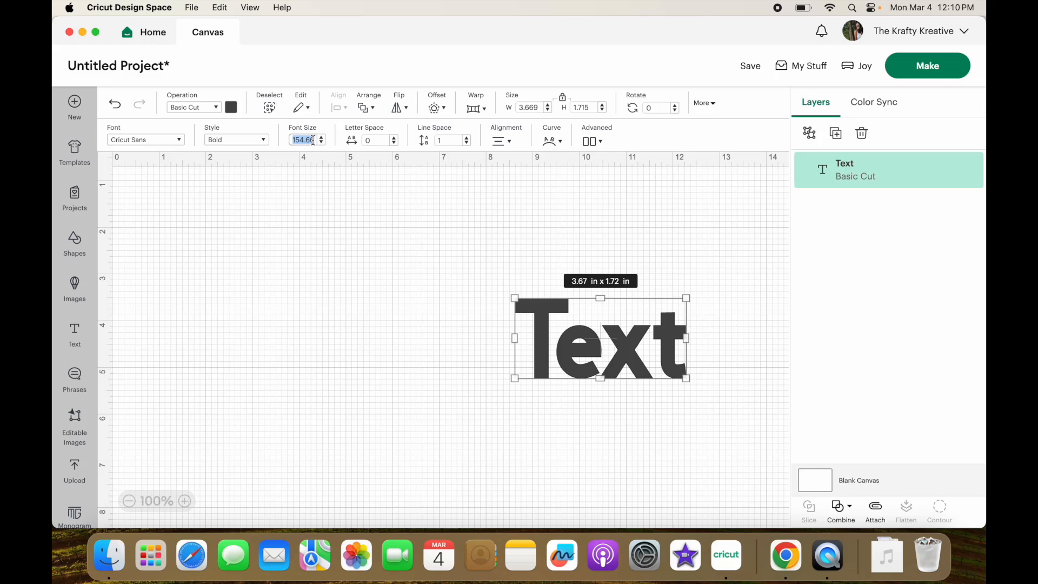
Increase the letter spacing of the text in small increments to 1.1.
click(369, 142)
click(394, 138)
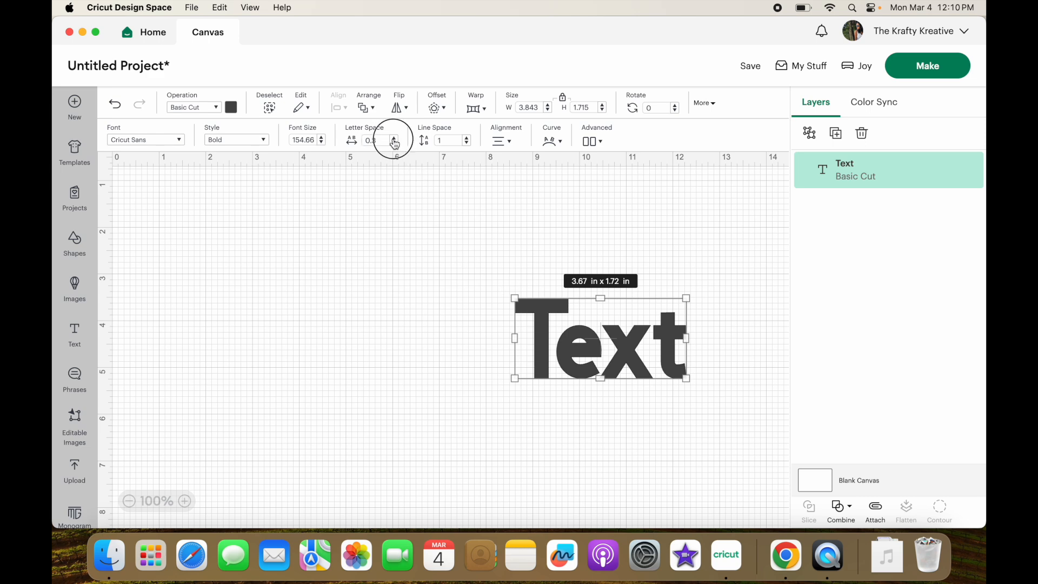
click(394, 139)
click(394, 139)
click(395, 138)
click(394, 139)
click(394, 138)
click(394, 138)
click(394, 138)
Set the letter spacing to 10 and move the widened text so its left edge sits about 2.8 in across the canvas.
click(375, 139)
text(10)
key(Return)
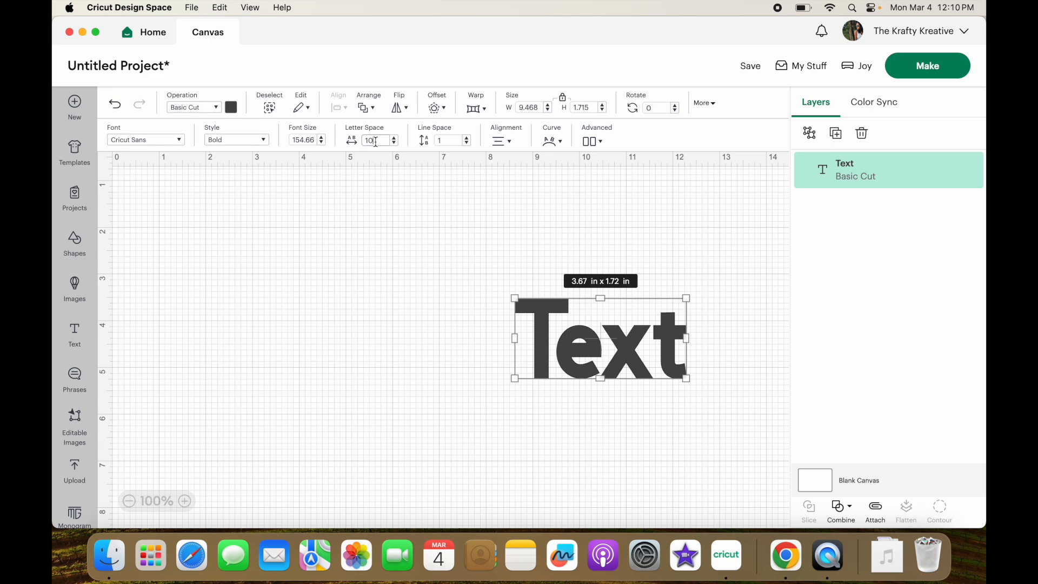
drag(663, 373, 384, 379)
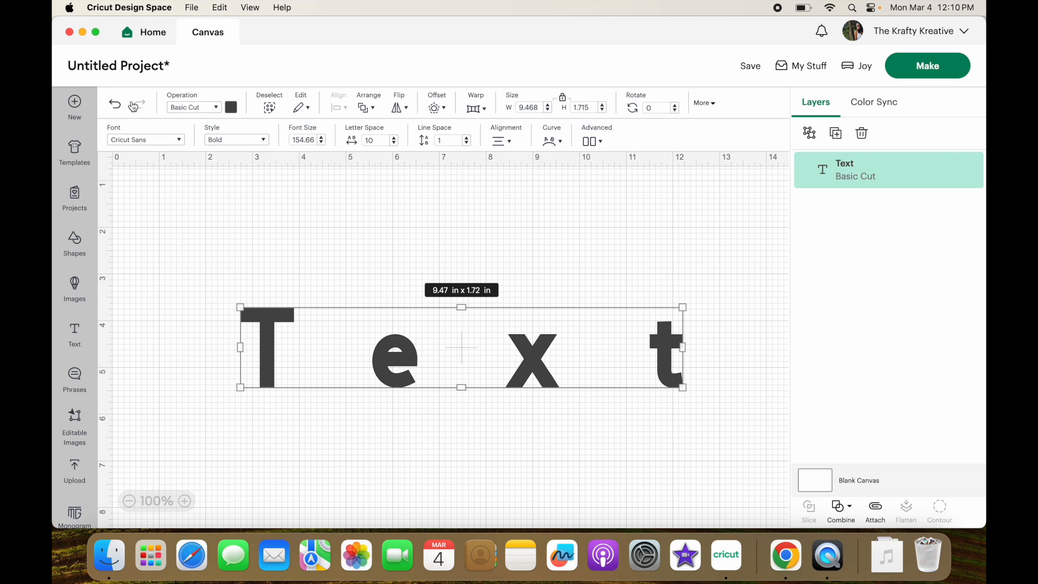
Undo the move and the letter spacing of 10, and reselect the text.
click(114, 105)
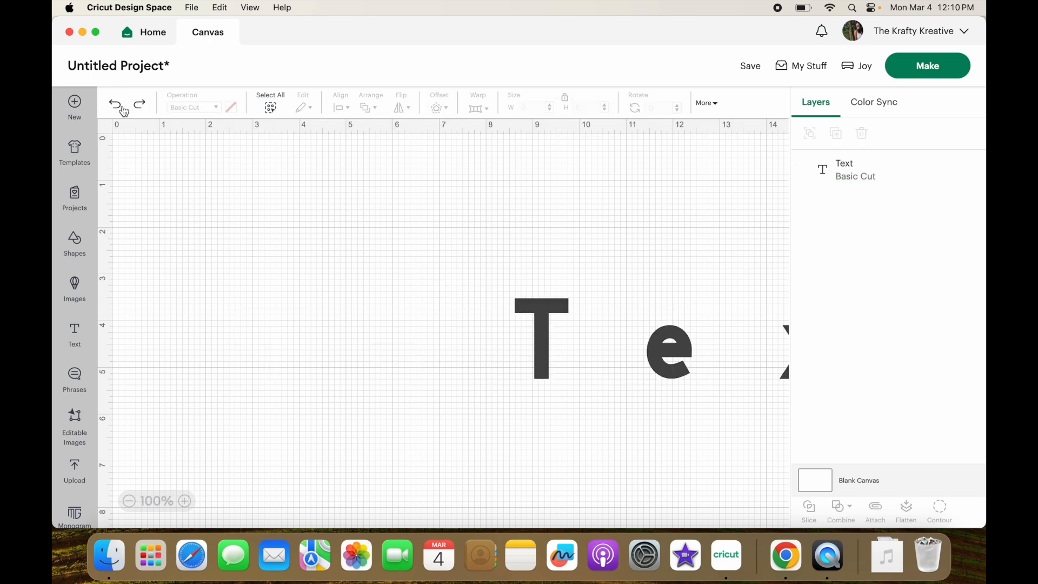
click(120, 106)
click(570, 332)
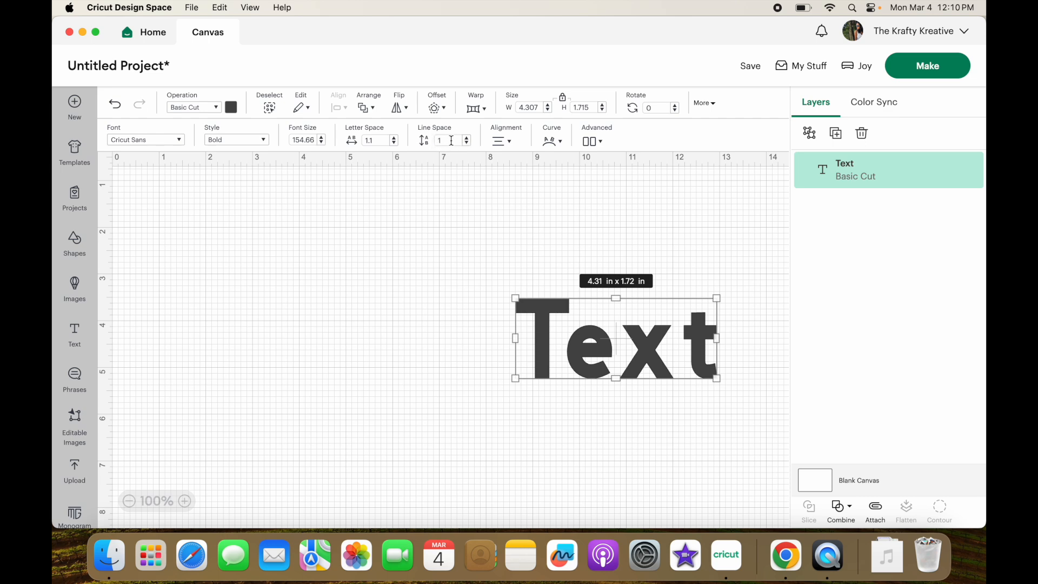
Add a second line reading "Text" to the text object and move it up to about 8.4 in across and 1.6 in down.
double_click(712, 355)
click(712, 355)
key(Return)
text(Text)
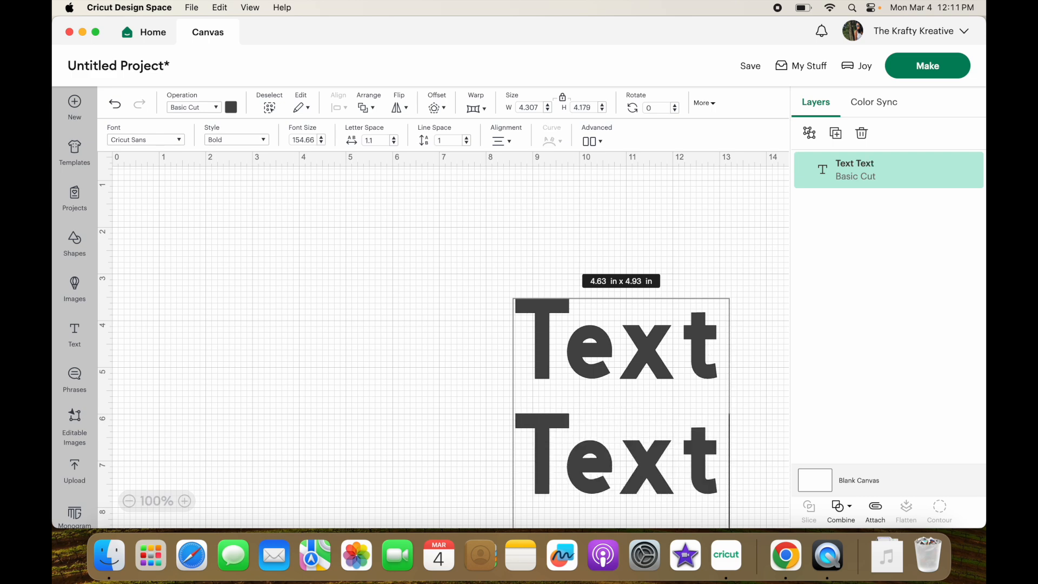
click(470, 390)
drag(590, 398, 579, 308)
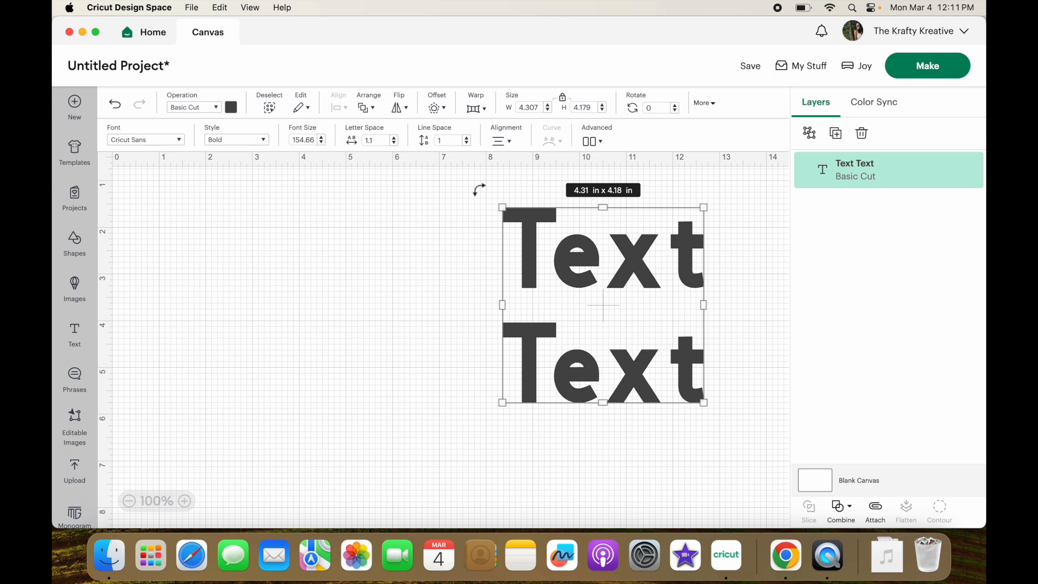
Set the line spacing of the two-line text to 5 and move it to about X 9.48, Y 1.64.
click(451, 139)
text(5)
key(Return)
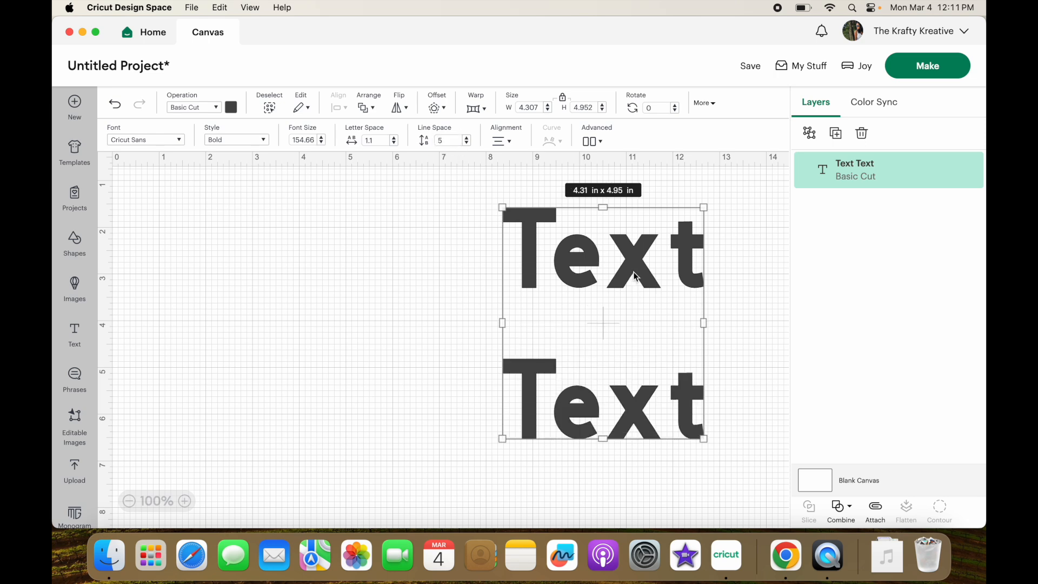
click(770, 271)
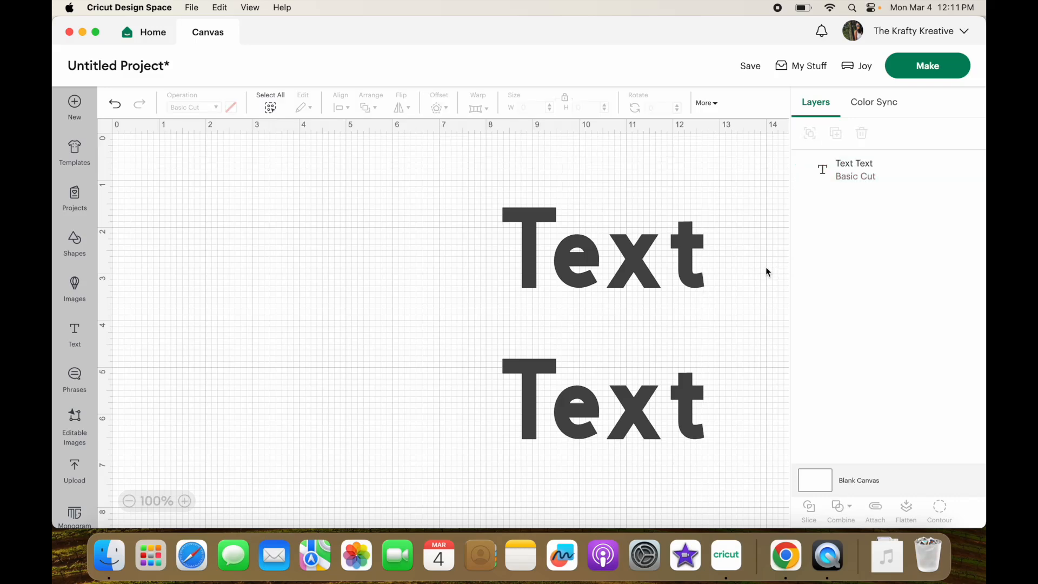
drag(657, 258, 711, 259)
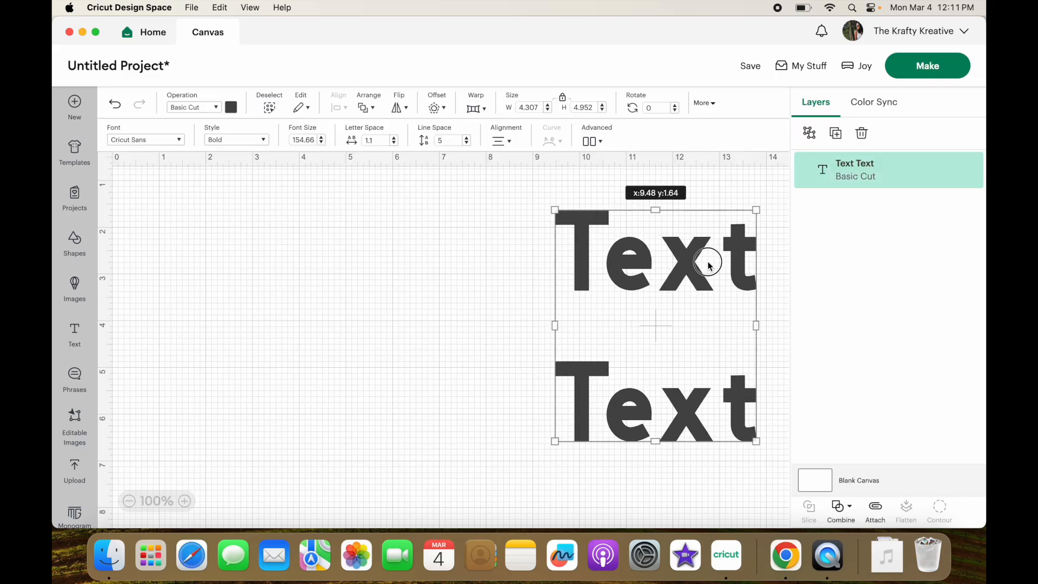
Turn text wrapping on for the two-line text, view its effect, and turn wrapping off again.
click(508, 144)
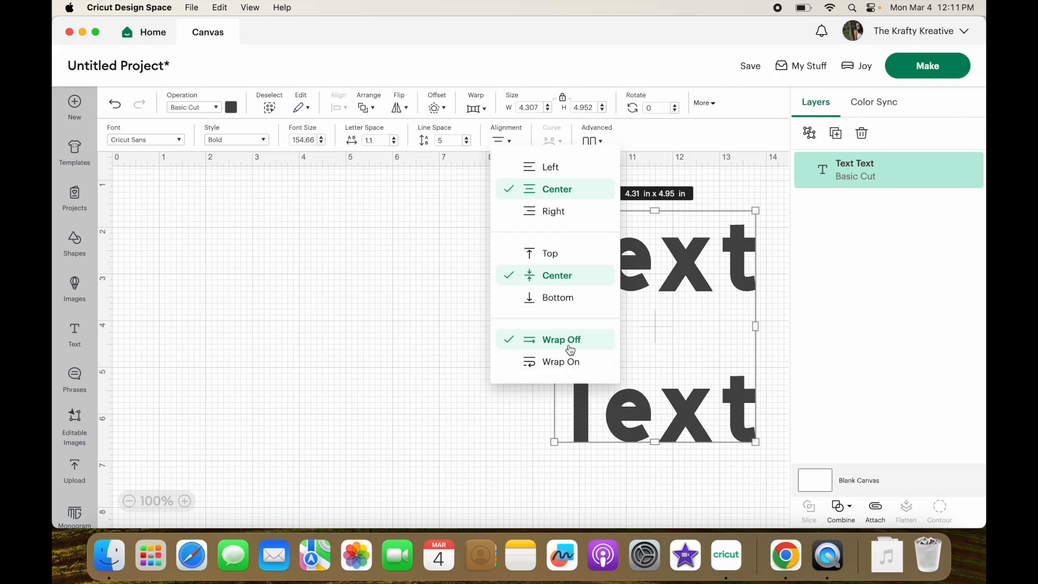
click(570, 361)
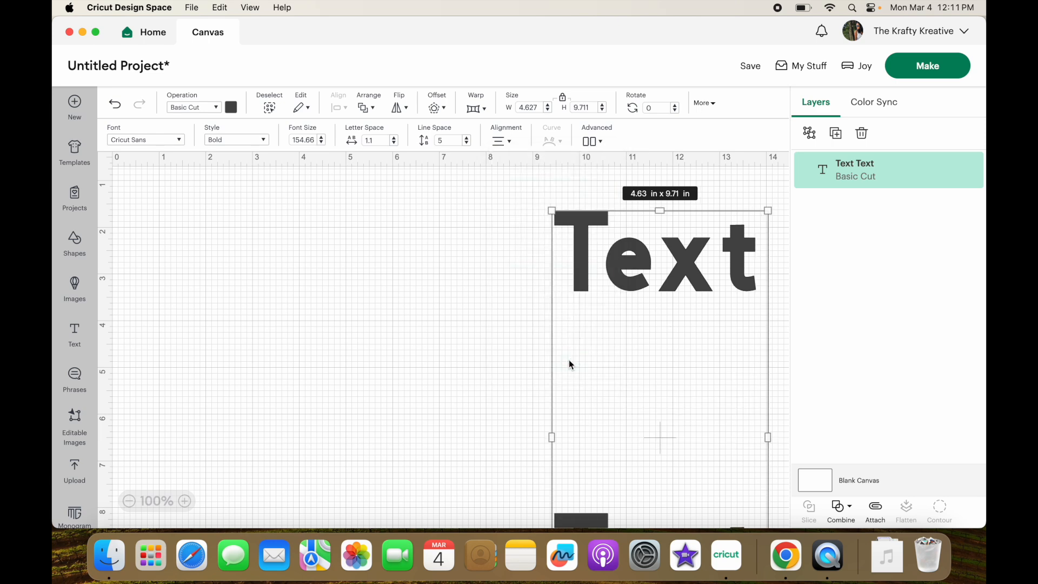
scroll(570, 361, down, 5)
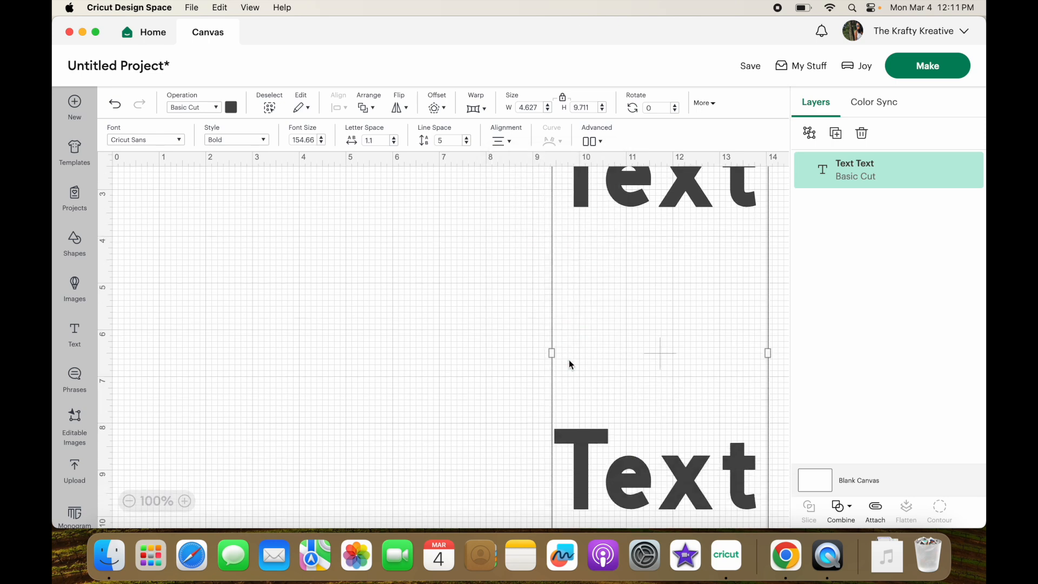
click(500, 141)
click(537, 332)
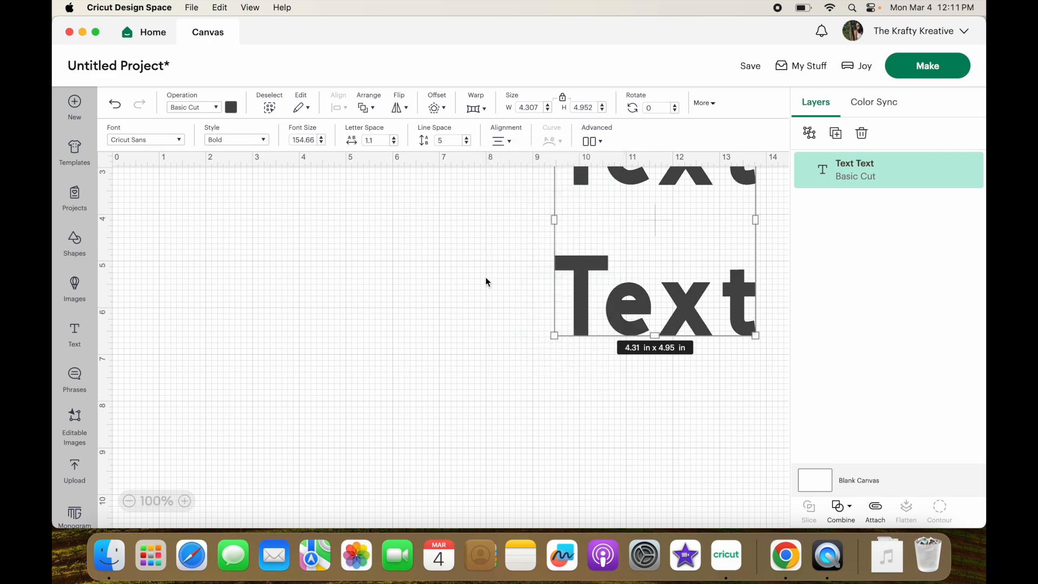
Delete the second line of the text object so that it reads only "Text", and leave text editing.
scroll(546, 266, up, 5)
click(517, 259)
click(651, 253)
click(647, 343)
click(646, 342)
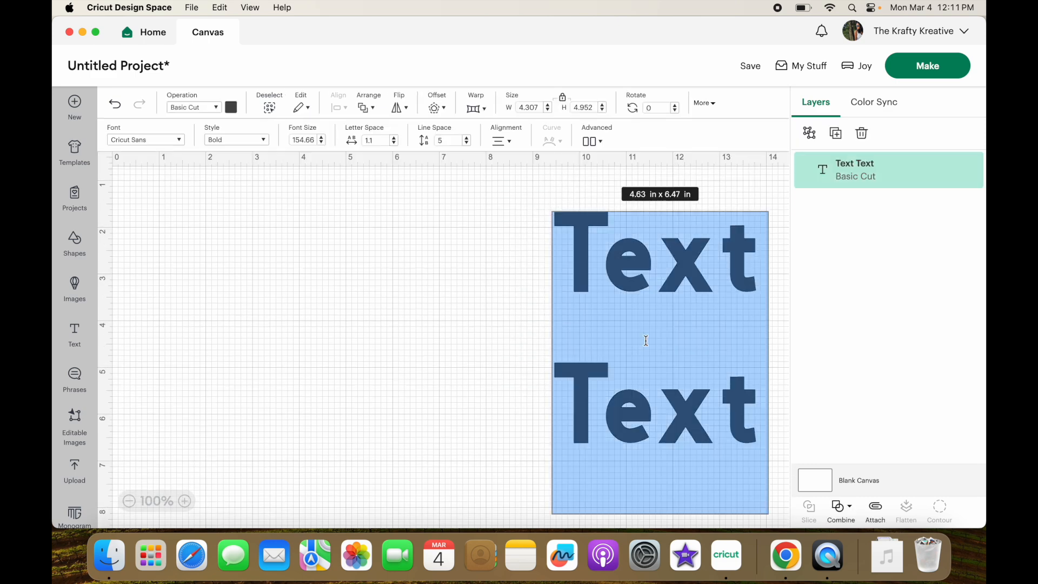
key(Right)
key(BackSpace)
key(BackSpace)
key(BackSpace)
key(BackSpace)
key(BackSpace)
key(BackSpace)
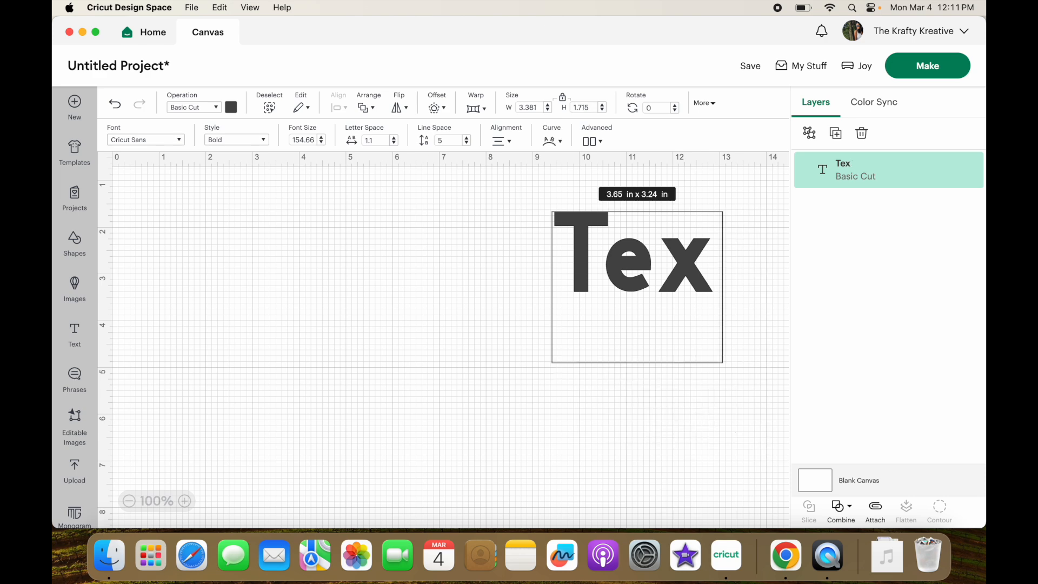
text(t)
click(508, 284)
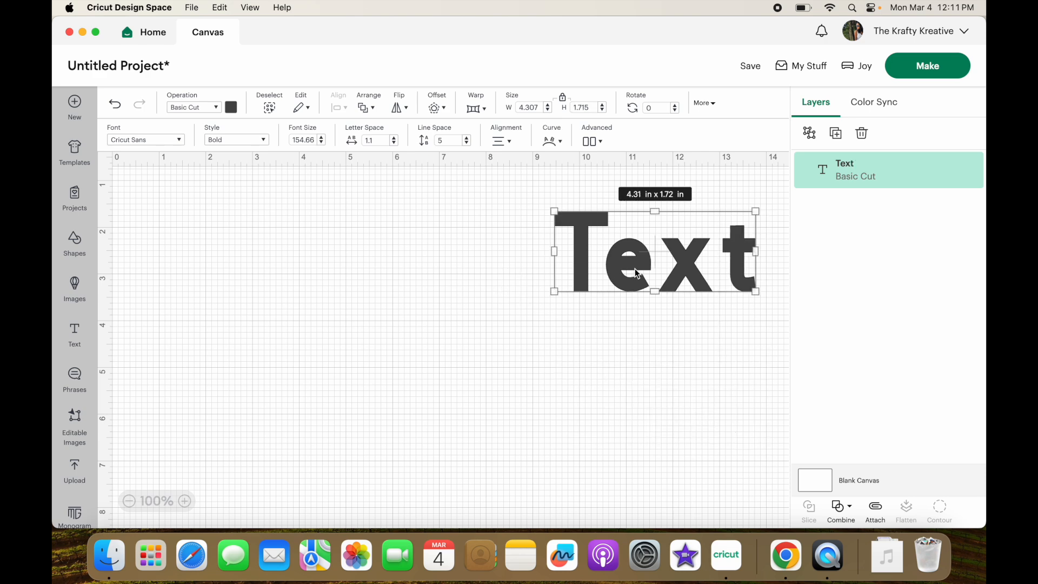
Curve the text upward with a curve value of 70 and move it to about 5.2 in across and 2.3 in down.
click(557, 145)
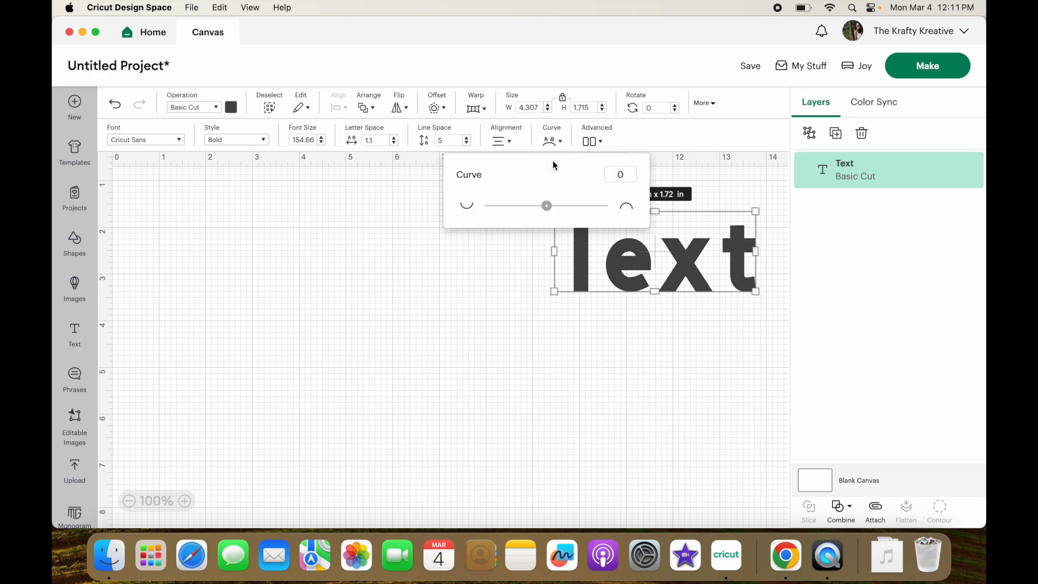
drag(548, 210, 588, 204)
click(696, 194)
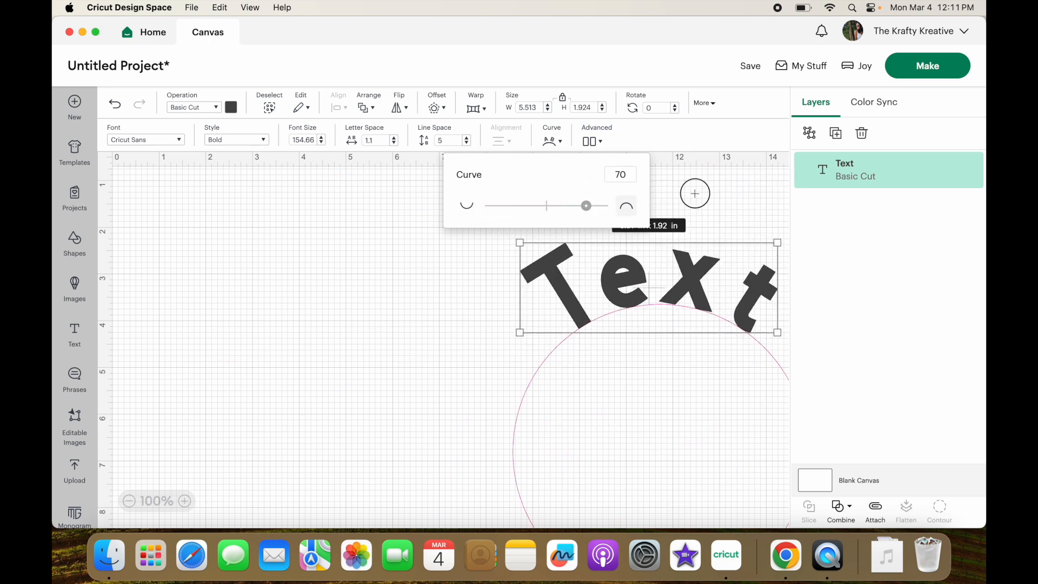
drag(685, 267, 517, 273)
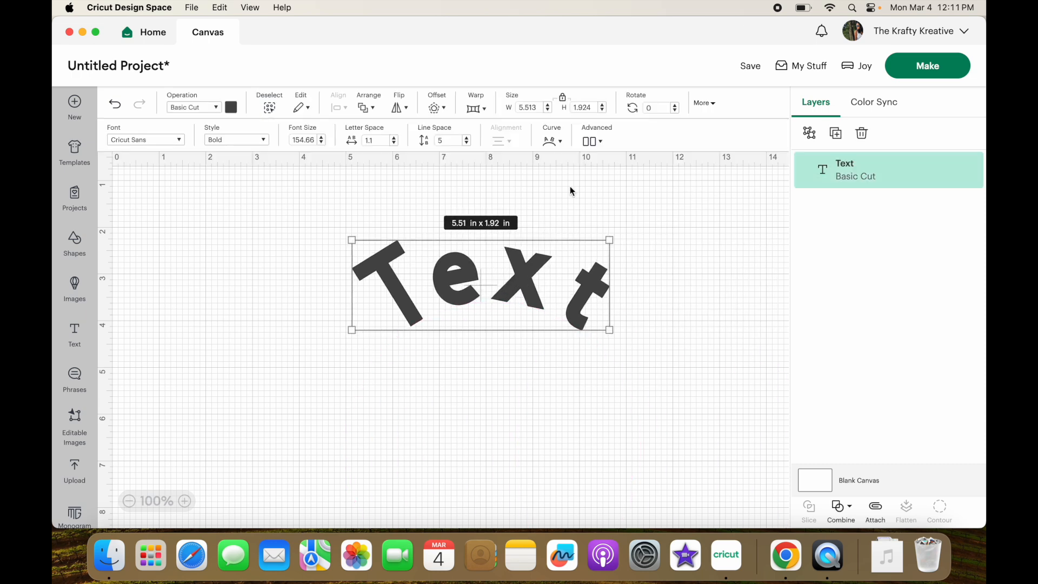
View the ungroup options for the curved text, and reset its curve to 0.
click(600, 143)
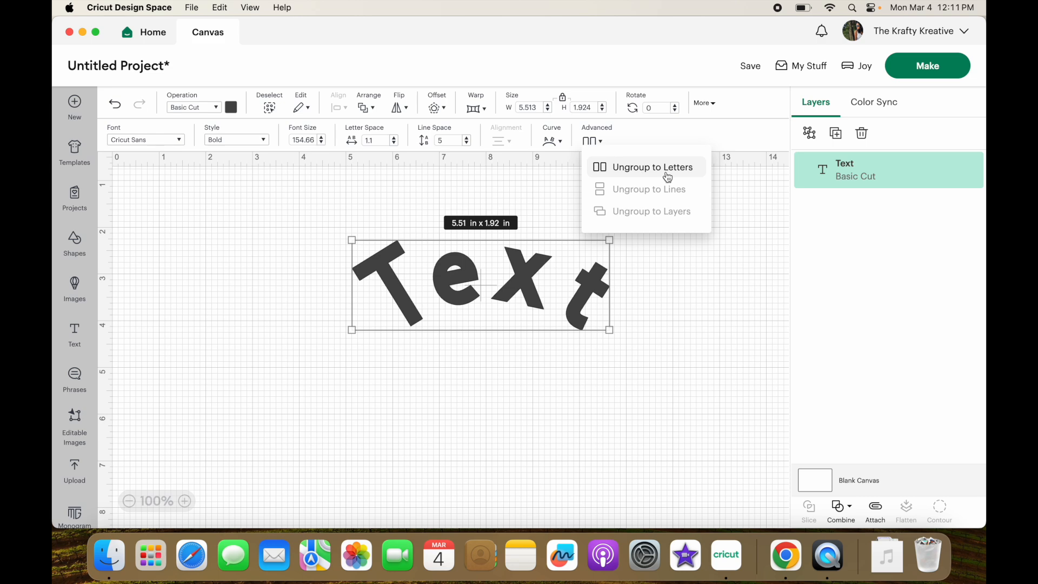
click(615, 141)
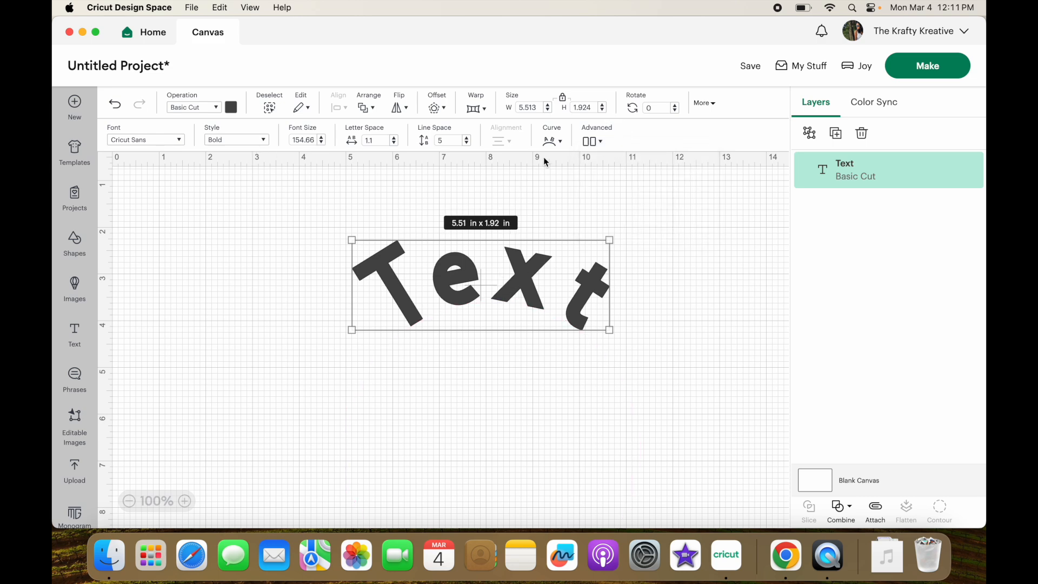
click(552, 142)
click(545, 209)
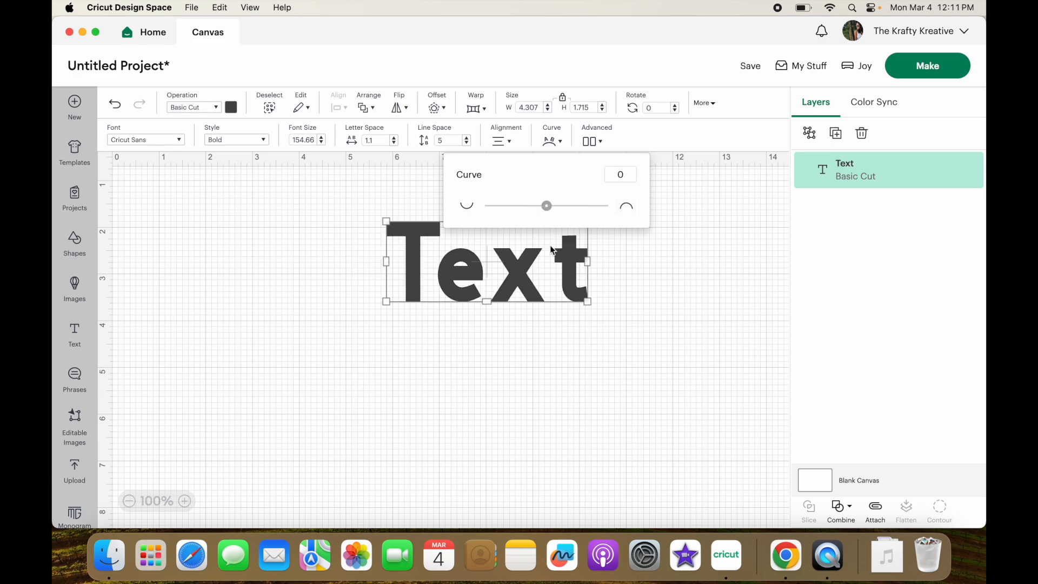
Move the straight text down so its upper-left corner sits about 6 in across and 3.7 in down the canvas.
click(616, 323)
click(461, 284)
drag(461, 285, 466, 370)
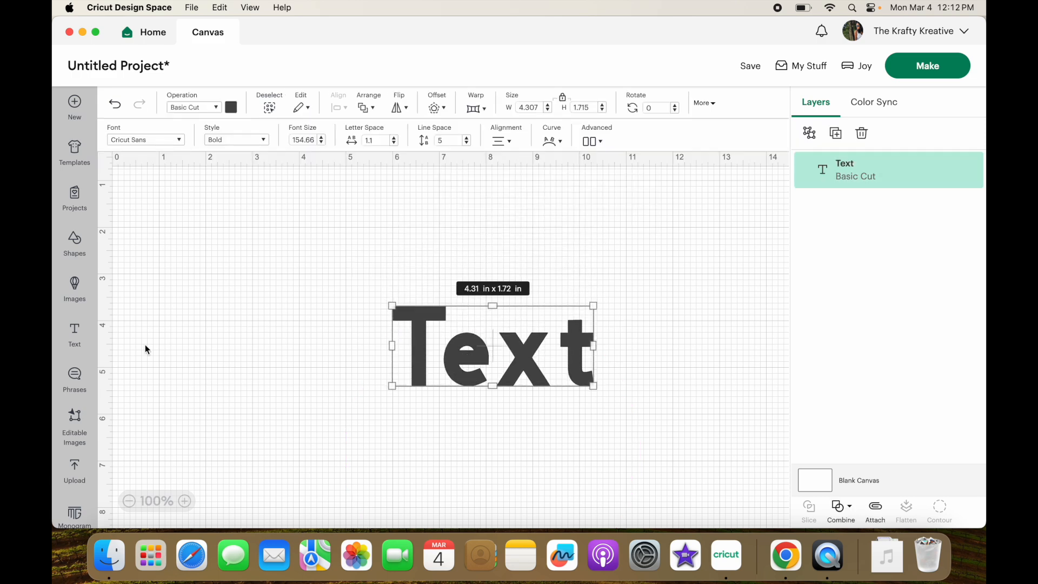
Add a new text object reading "Hello" and move it to about 2.4 in across and 3.3 in down.
click(72, 339)
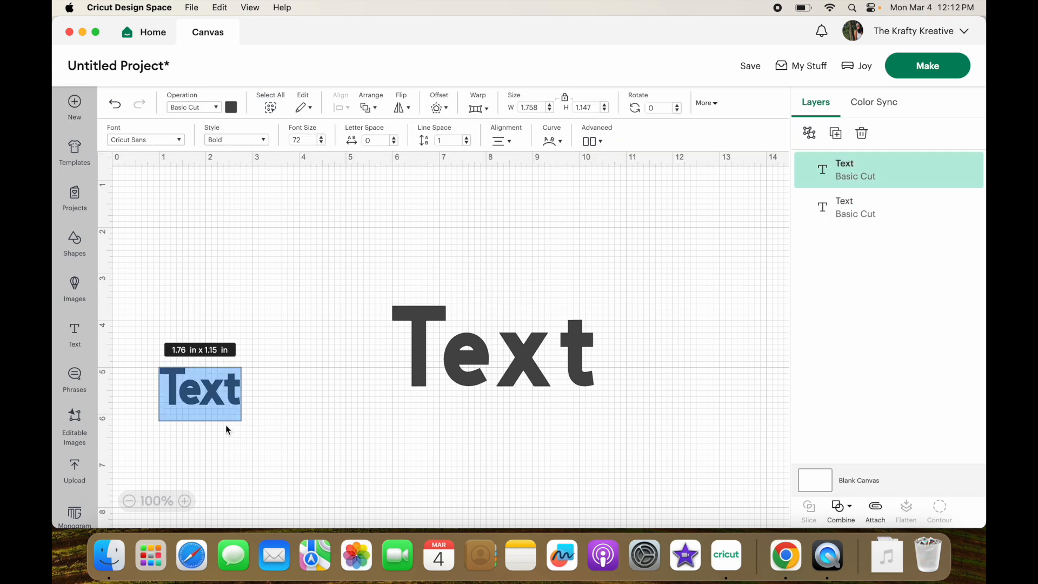
text(Hello)
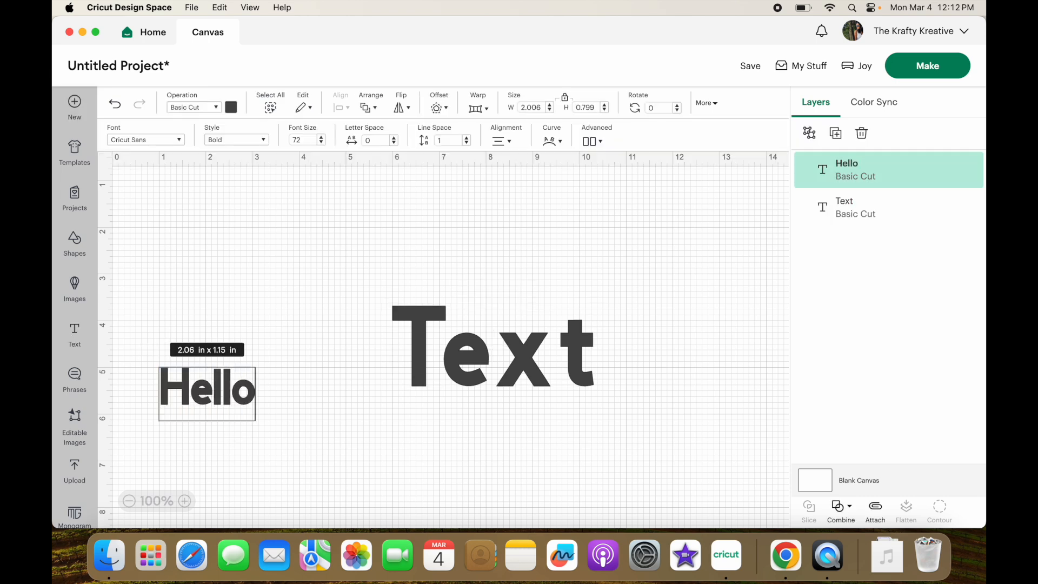
click(352, 433)
drag(232, 397, 292, 320)
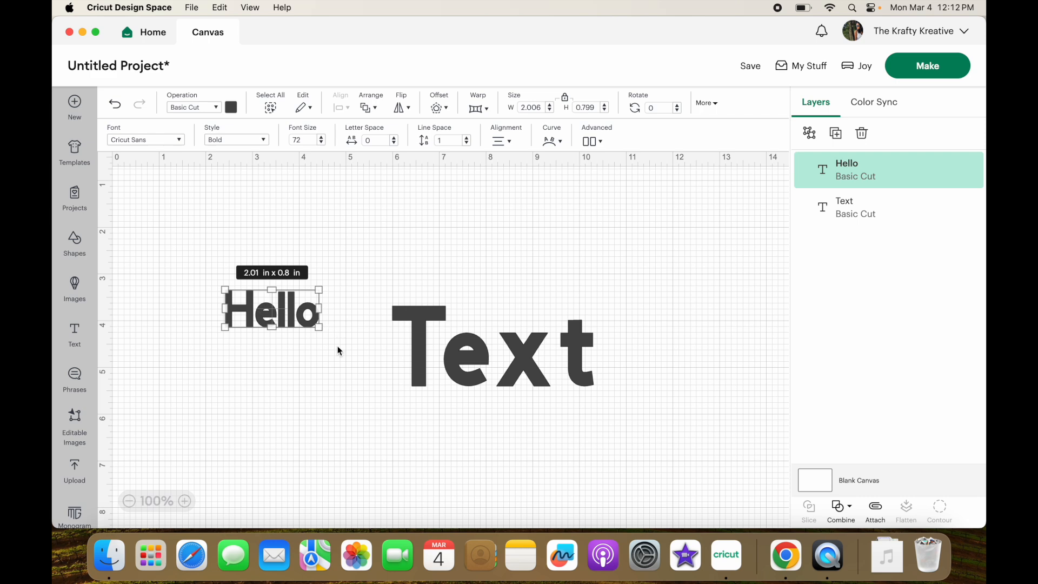
Enlarge "Hello" to about 4.52 x 1.8 in, and separate the words with "Text" at the upper right and "Hello" at about X 4.21, Y 4.6.
drag(318, 326, 383, 378)
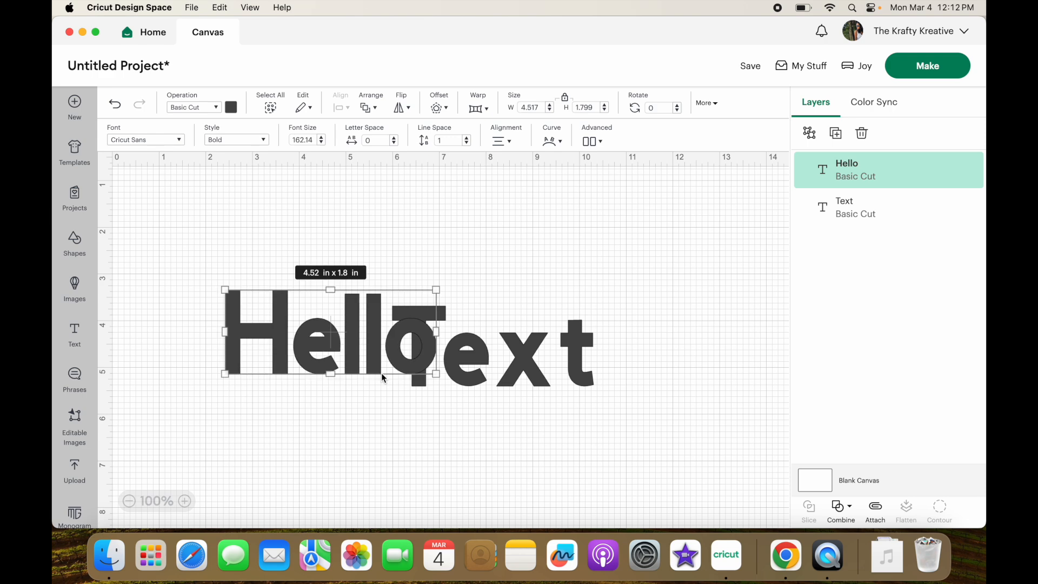
drag(495, 370, 664, 331)
drag(424, 340, 510, 399)
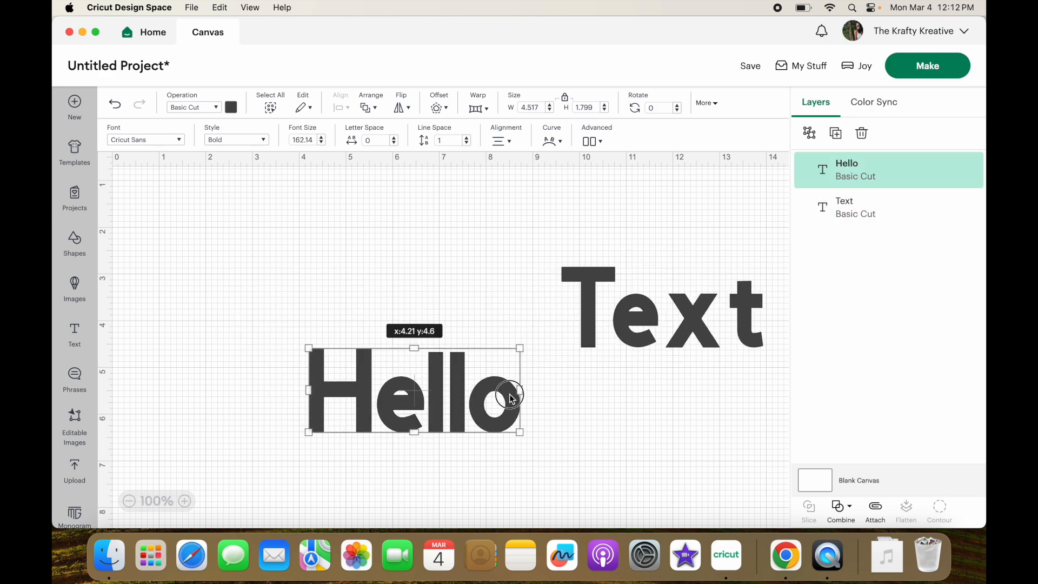
Ungroup the word "Hello" to individual letters and deselect them.
click(594, 142)
click(616, 168)
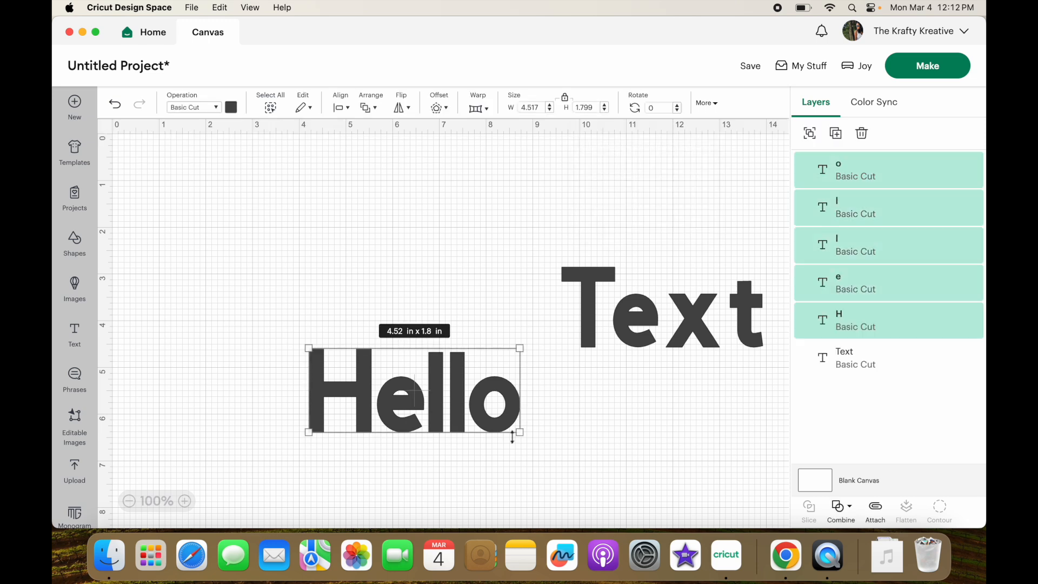
click(533, 447)
Move the individual letters H, e, l, l and o of "Hello" leftward one by one, spacing the first letters apart.
click(364, 416)
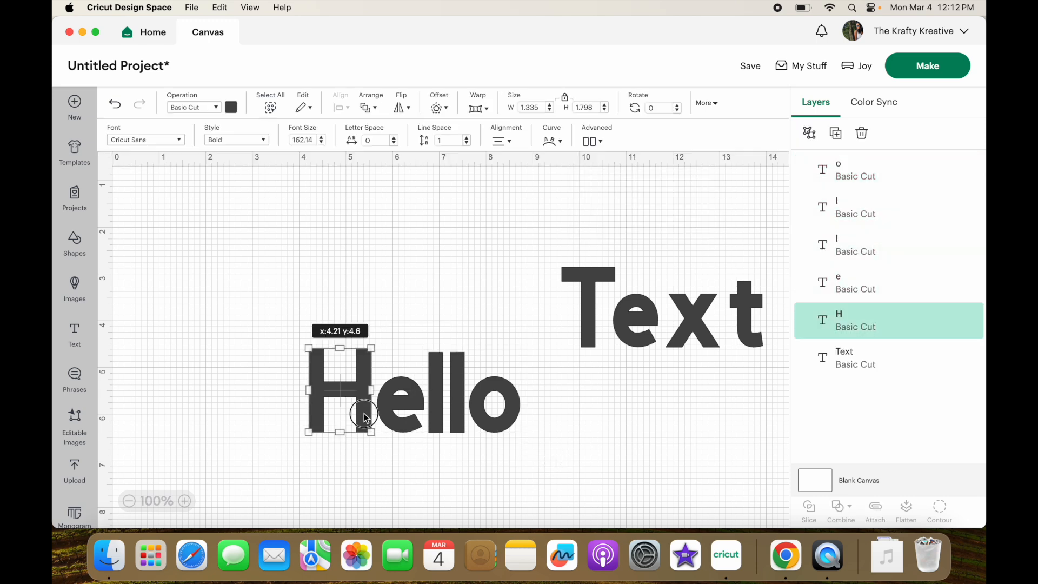
drag(365, 416, 289, 421)
drag(402, 409, 344, 407)
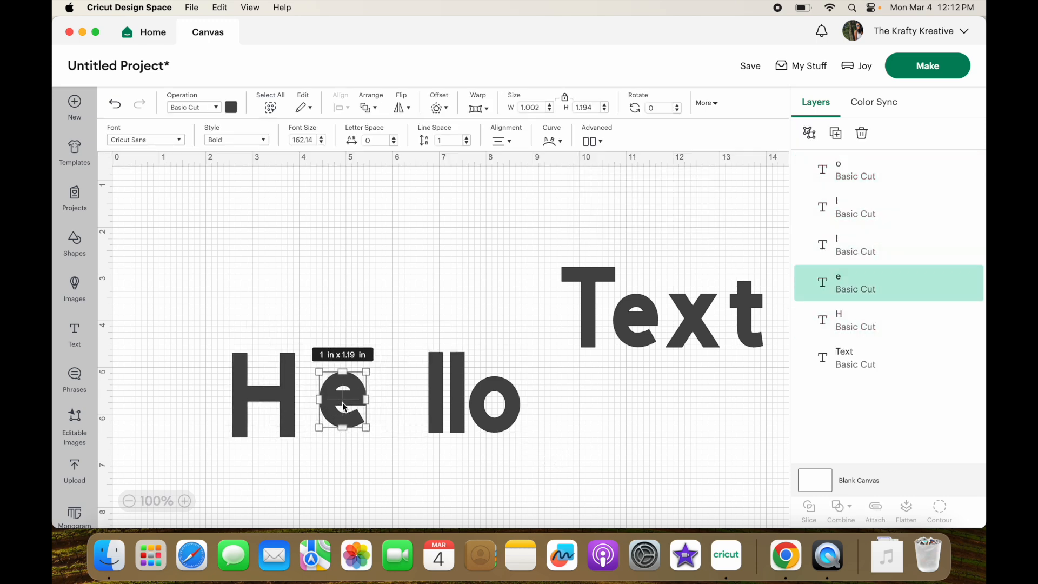
drag(433, 411, 390, 412)
drag(459, 407, 427, 406)
click(533, 423)
drag(510, 406, 480, 403)
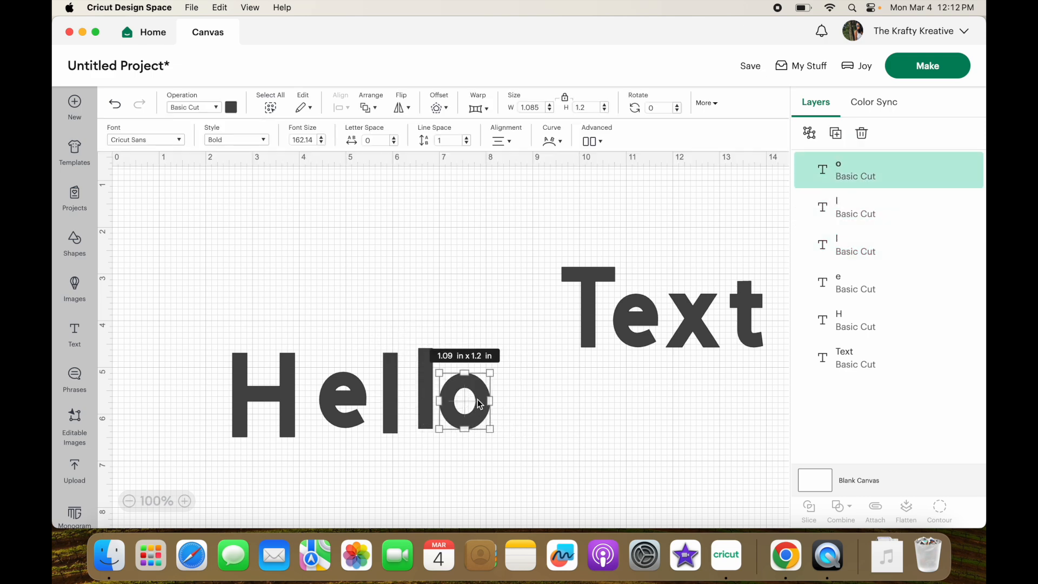
Reposition the letters e, l and o of "Hello" so the letters sit at staggered heights close together.
click(533, 424)
drag(352, 405, 372, 412)
drag(422, 387, 395, 381)
drag(465, 403, 440, 405)
Select all five letters of "Hello" and group them.
drag(535, 407, 121, 363)
drag(179, 346, 504, 454)
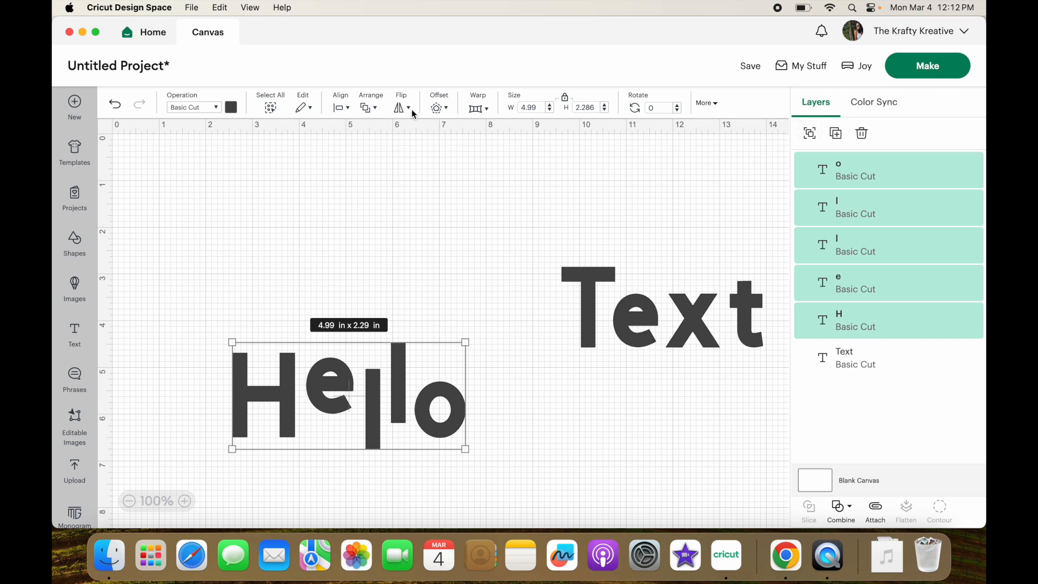
click(369, 108)
click(414, 243)
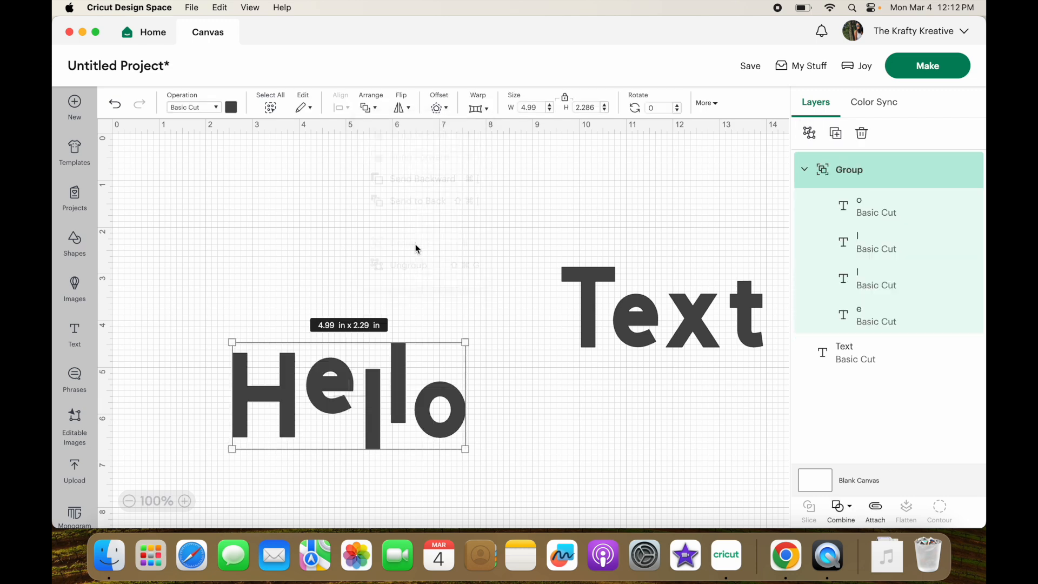
Move the grouped "Hello" upward on the canvas and place "Text" beside it.
click(441, 299)
drag(431, 400, 413, 286)
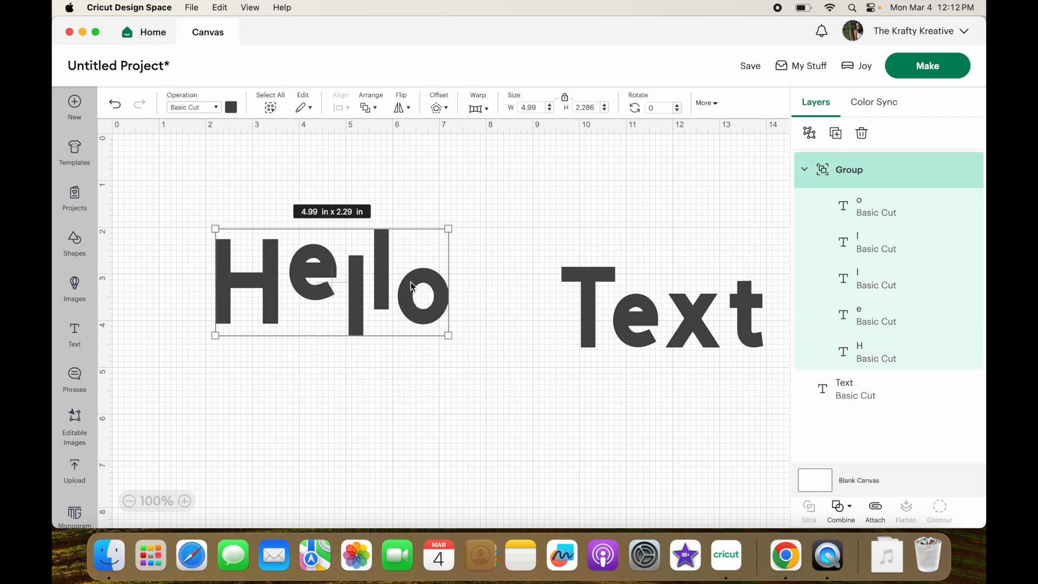
drag(620, 329, 550, 303)
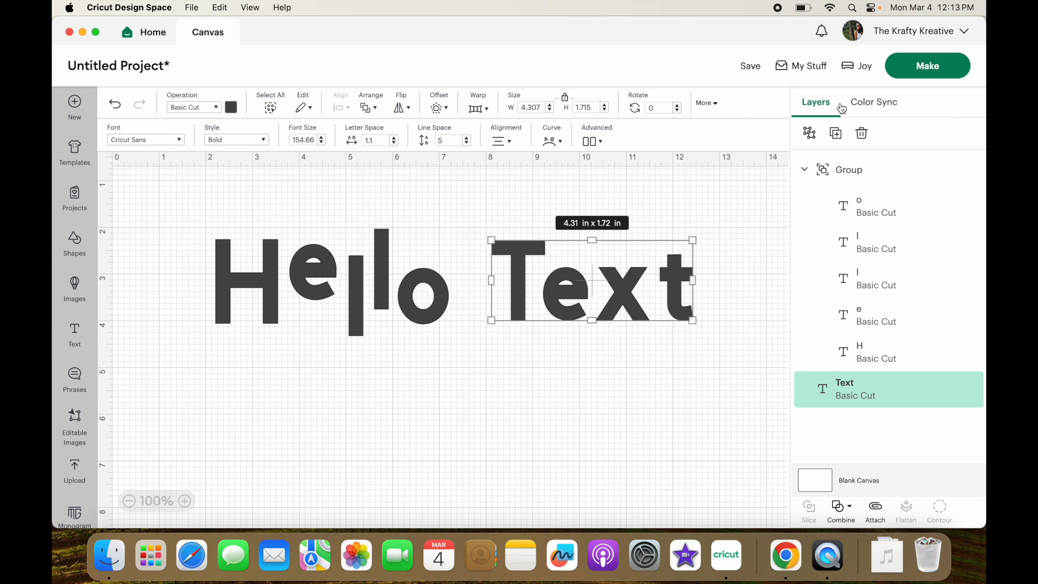
View how Color Sync organizes the layers by material color, and return to the layer list.
click(822, 105)
click(873, 107)
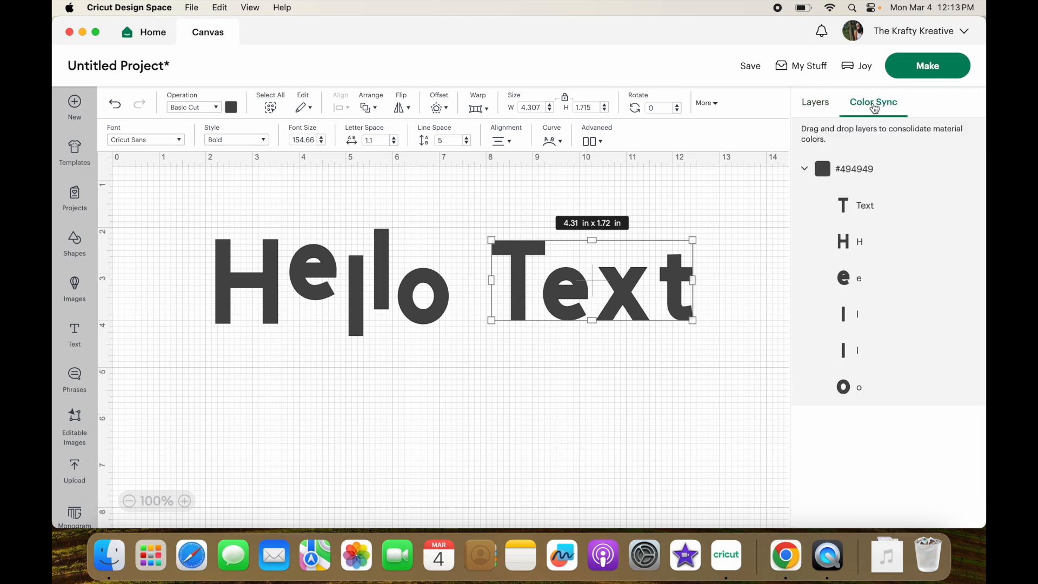
click(819, 107)
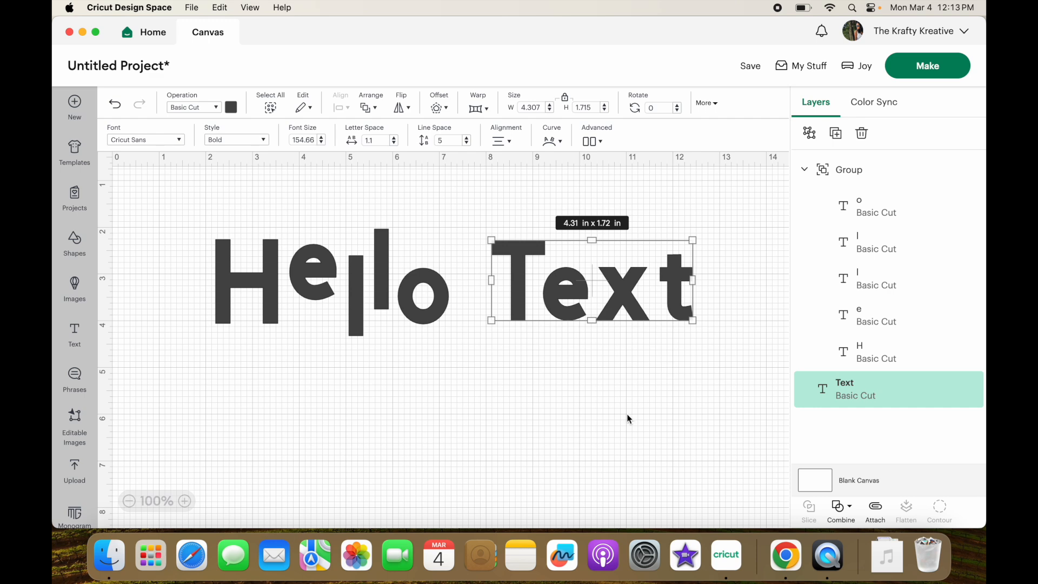
Move the word "Text" slightly down and away from "Hello".
click(664, 349)
click(631, 313)
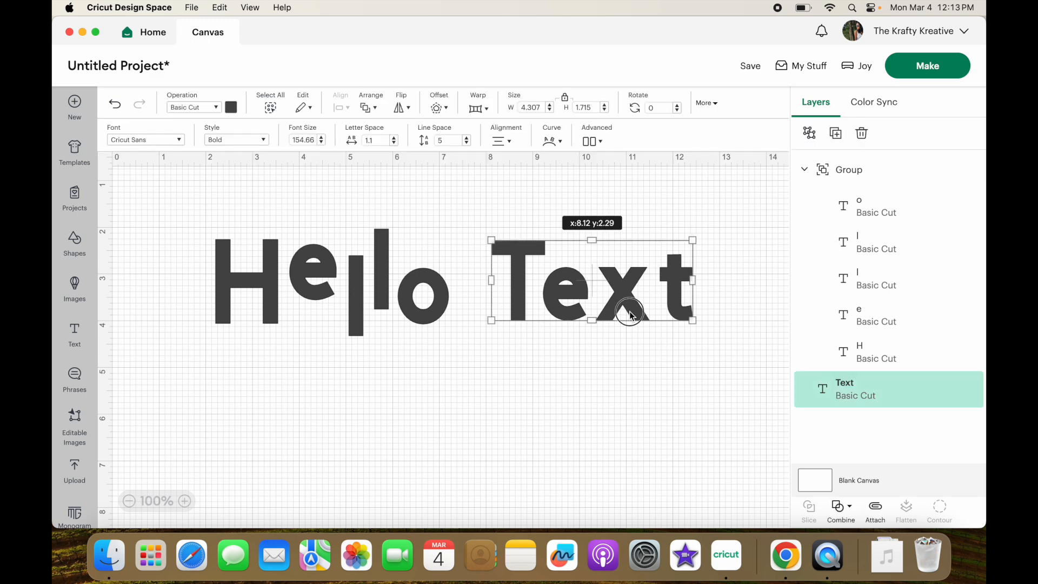
drag(631, 313, 654, 340)
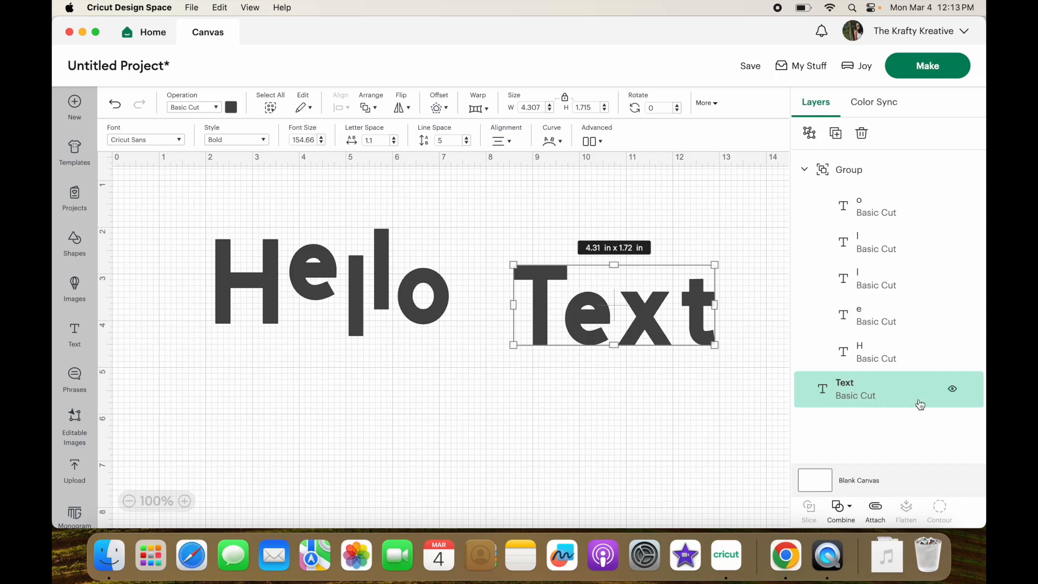
Hide and show the "Text" layer twice.
click(952, 390)
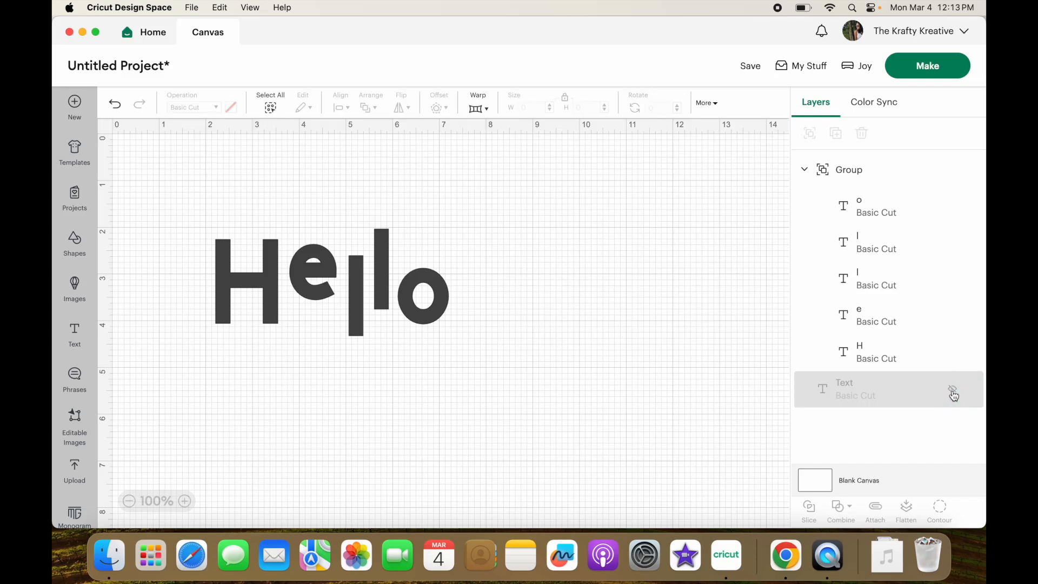
click(952, 391)
click(953, 391)
click(952, 392)
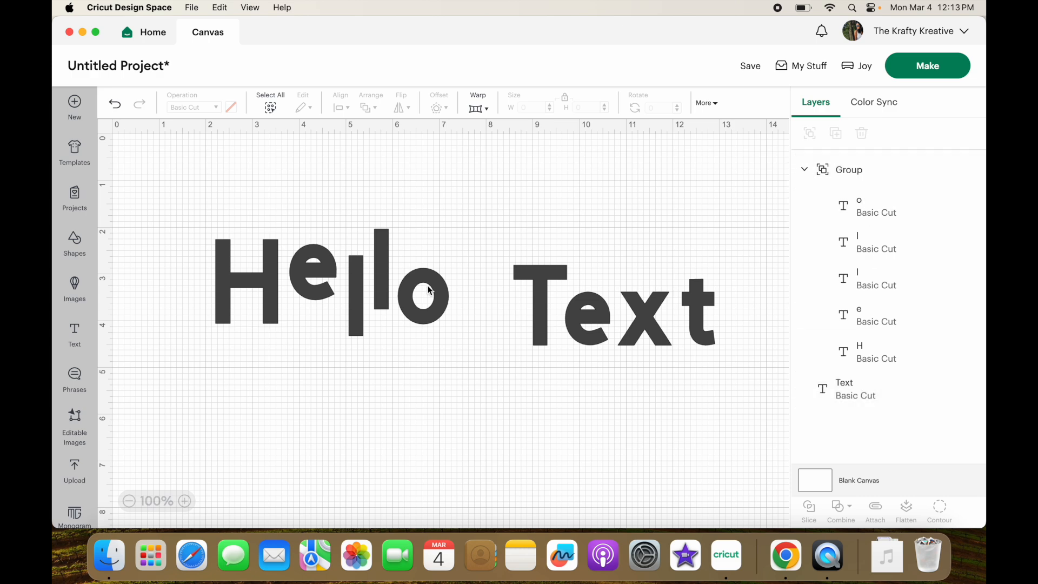
Hide and show the whole "Hello" group, and do the same with its letter layers o and lower l.
click(298, 255)
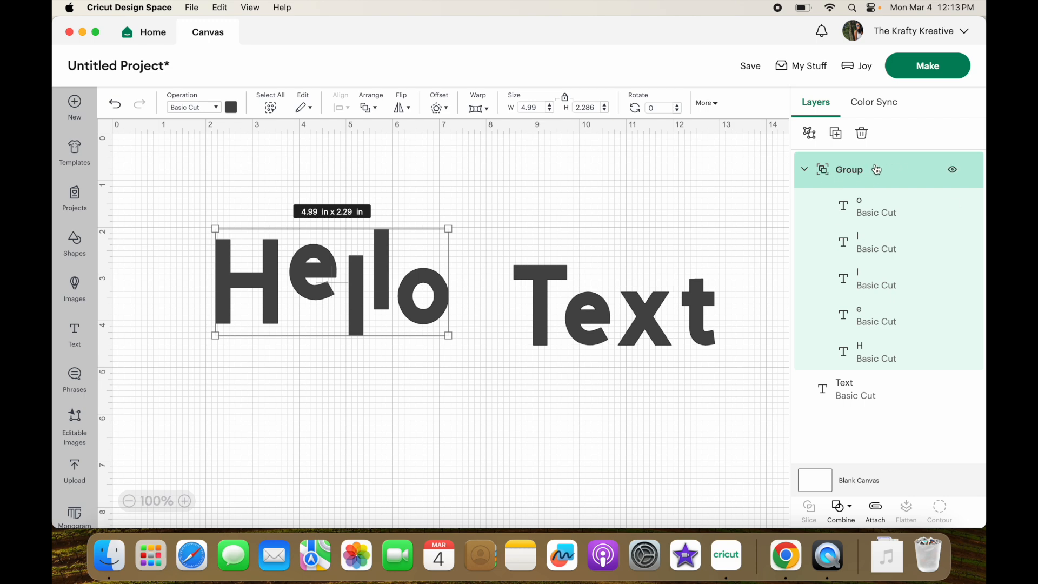
click(953, 171)
click(953, 173)
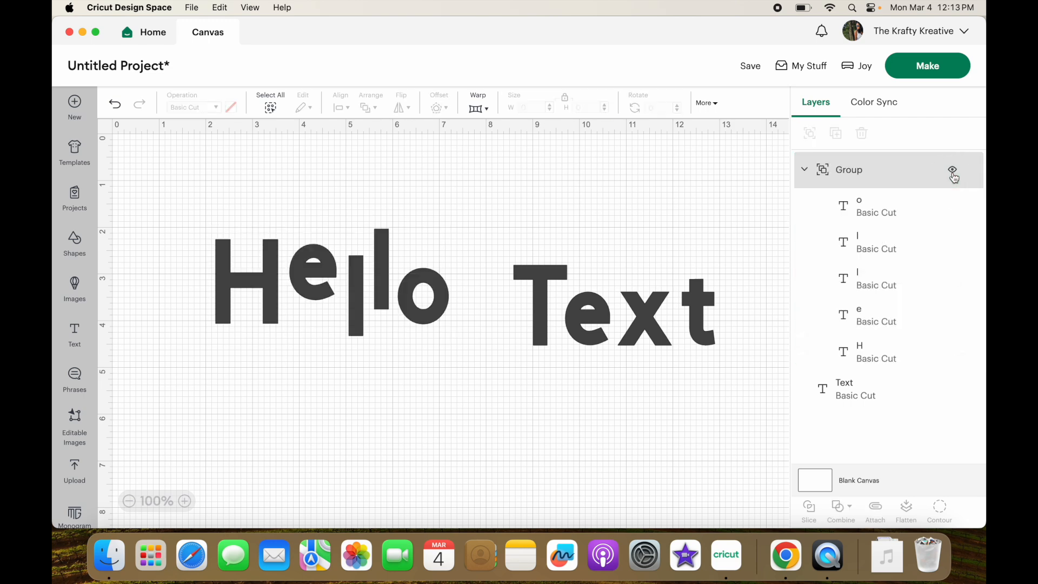
click(952, 206)
click(952, 280)
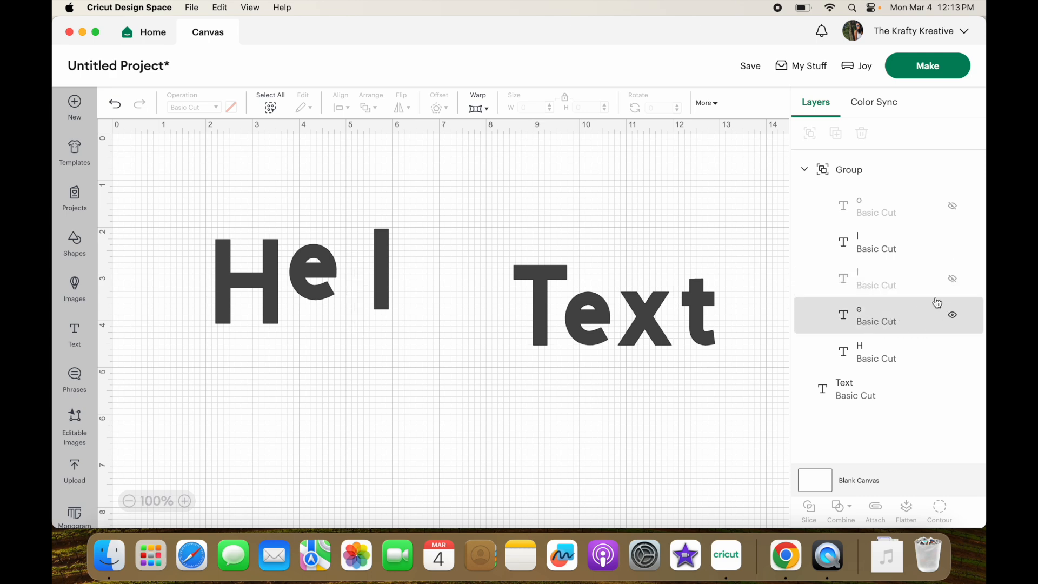
click(951, 280)
click(955, 208)
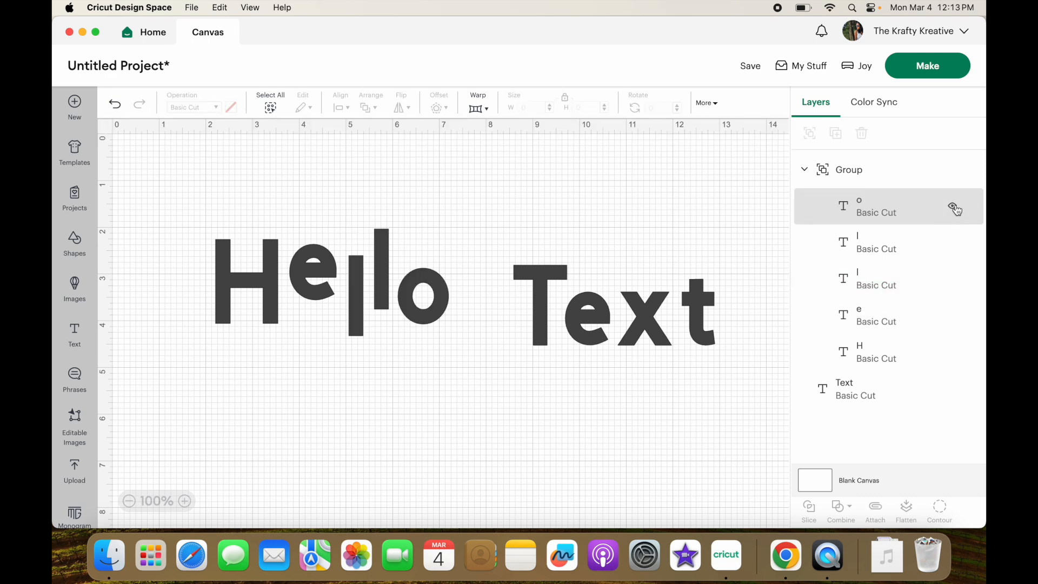
Ungroup "Hello" and select single letters on the canvas to check that they are separate.
click(872, 179)
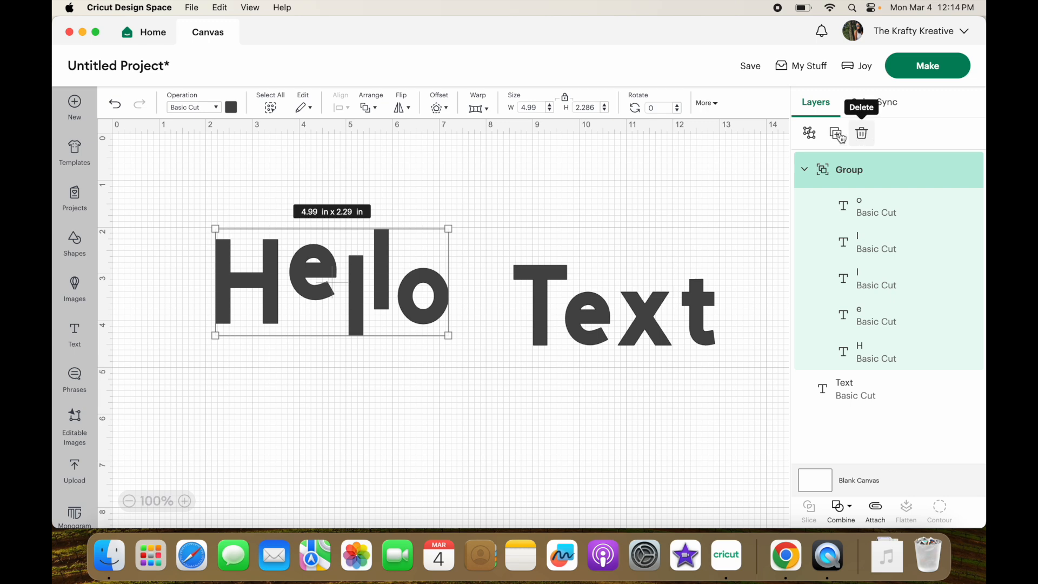
click(809, 134)
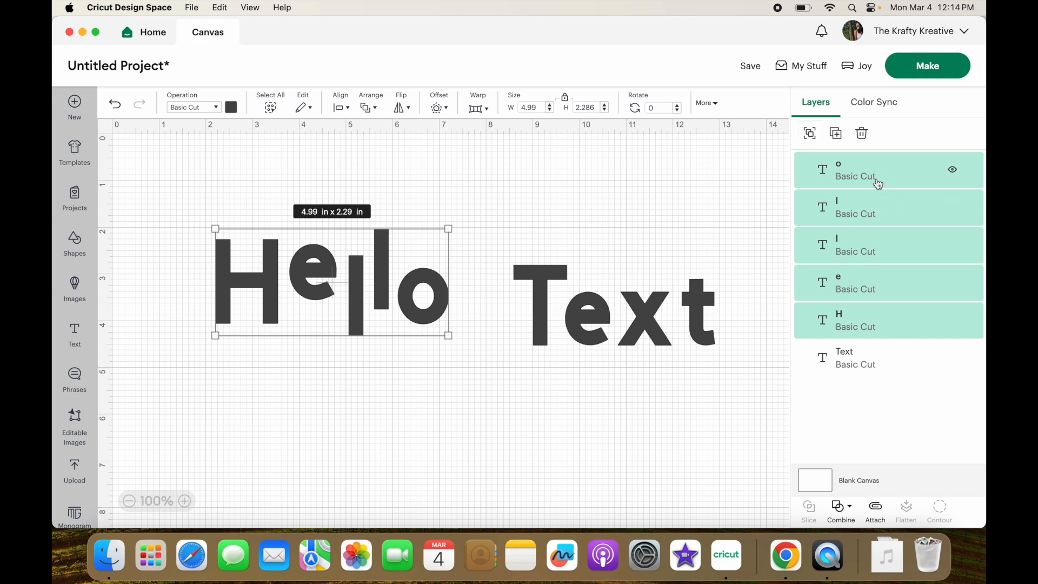
click(669, 218)
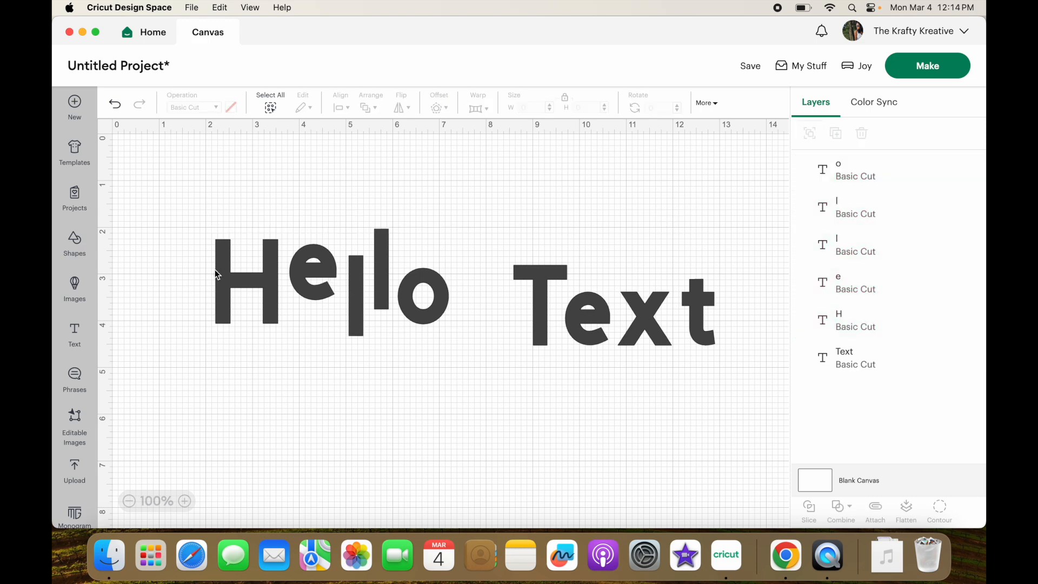
click(271, 274)
click(358, 322)
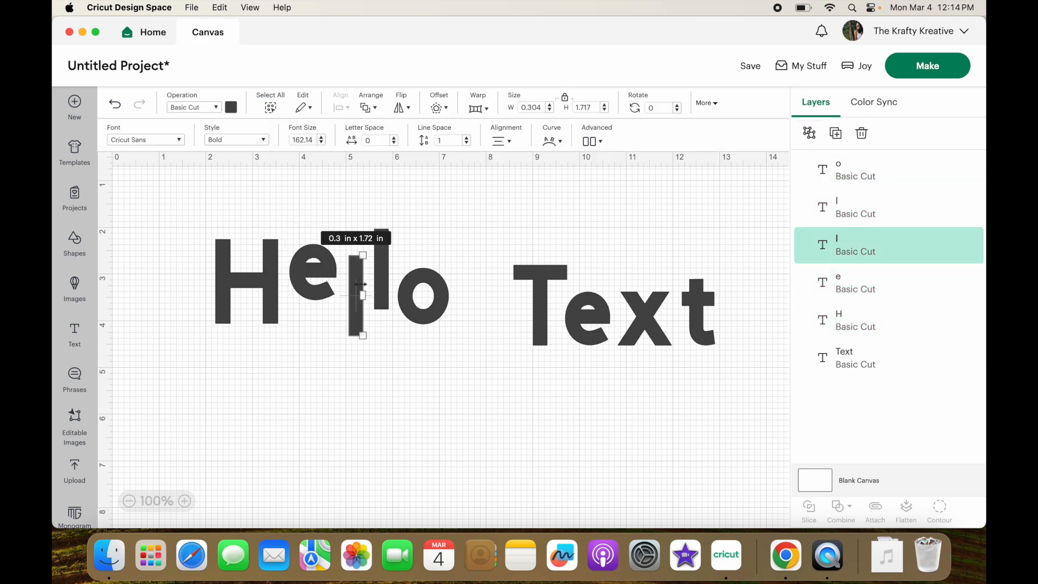
click(378, 274)
click(651, 230)
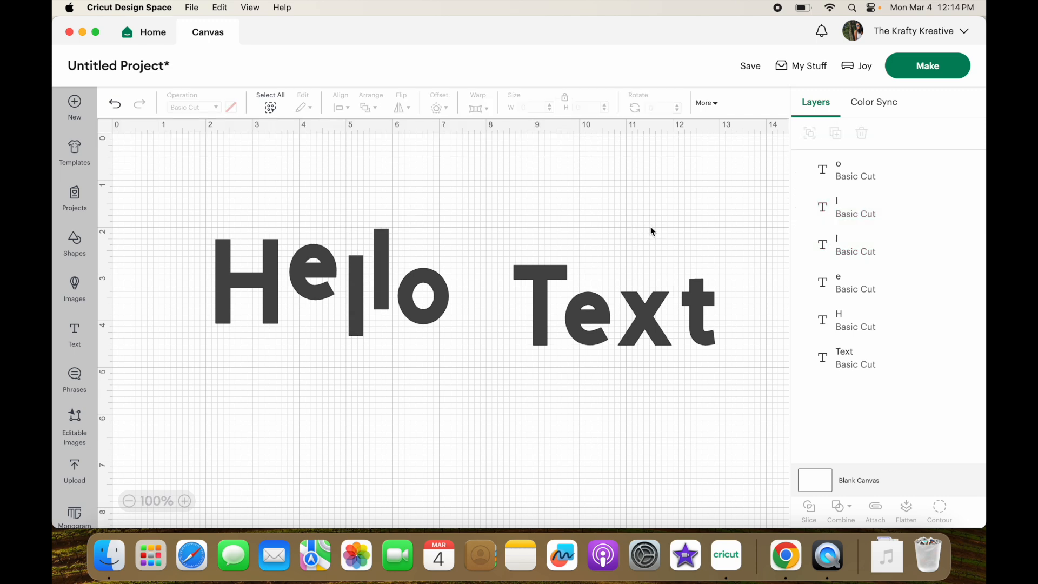
Duplicate the word "Text" twice, placing one copy below the original and the other above it.
click(692, 296)
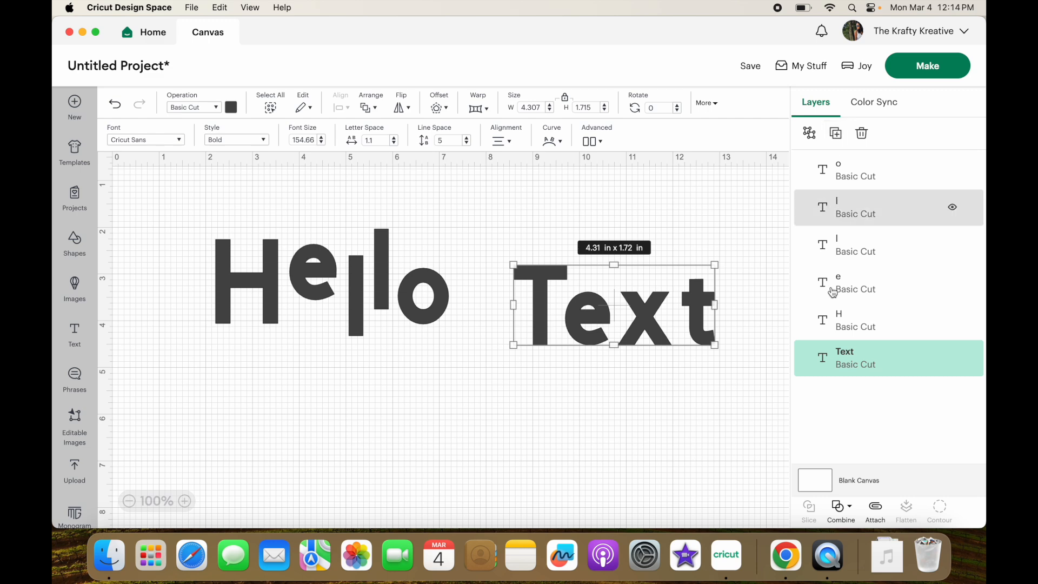
click(835, 133)
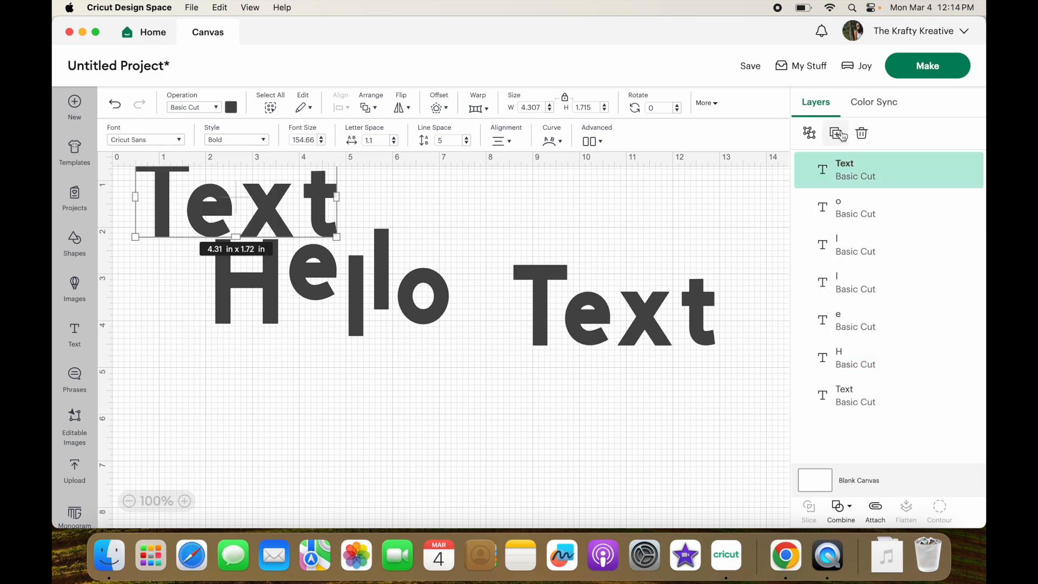
drag(288, 209, 672, 408)
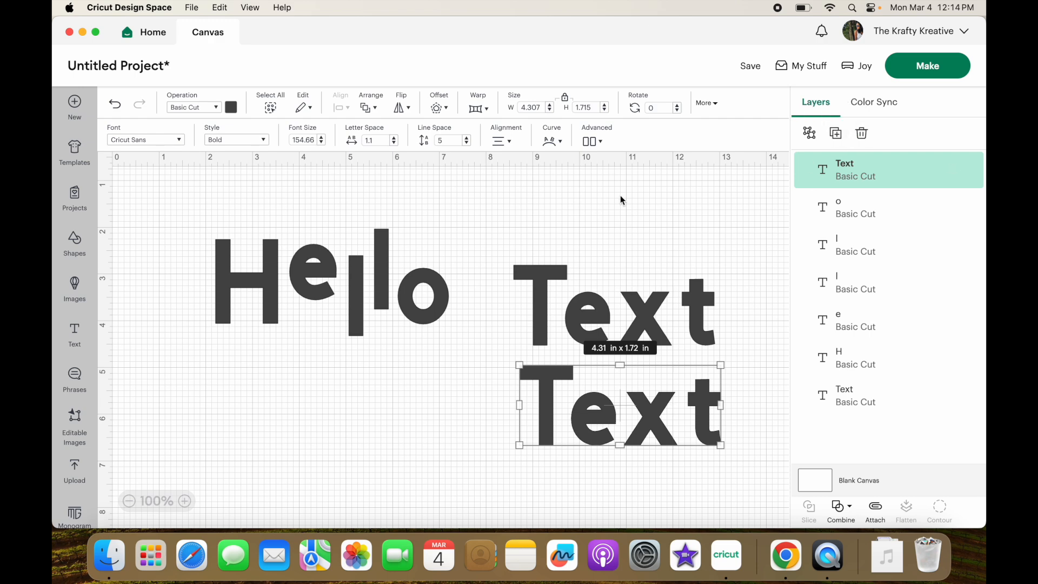
key(super+d)
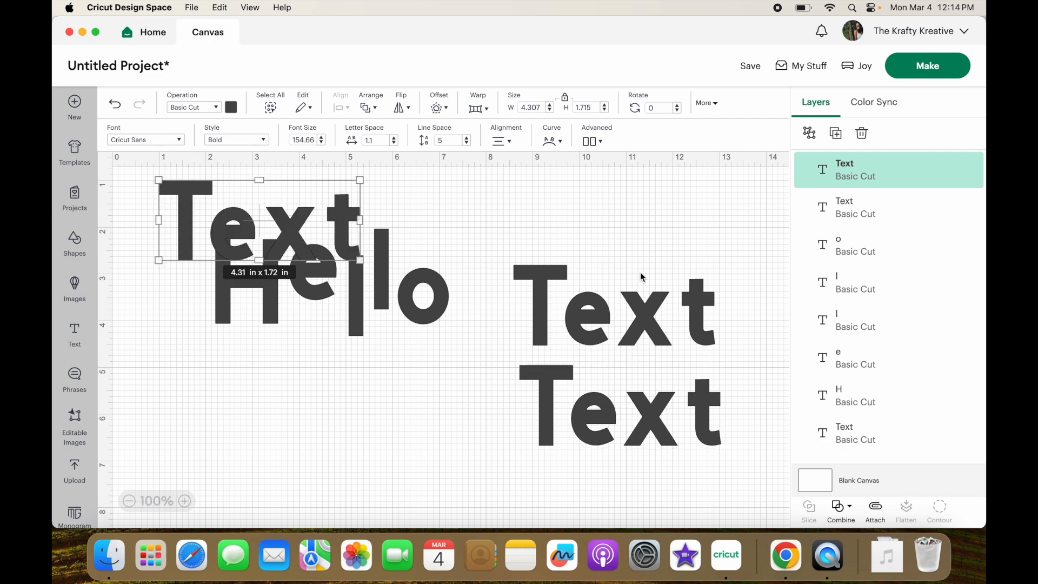
drag(346, 246, 702, 252)
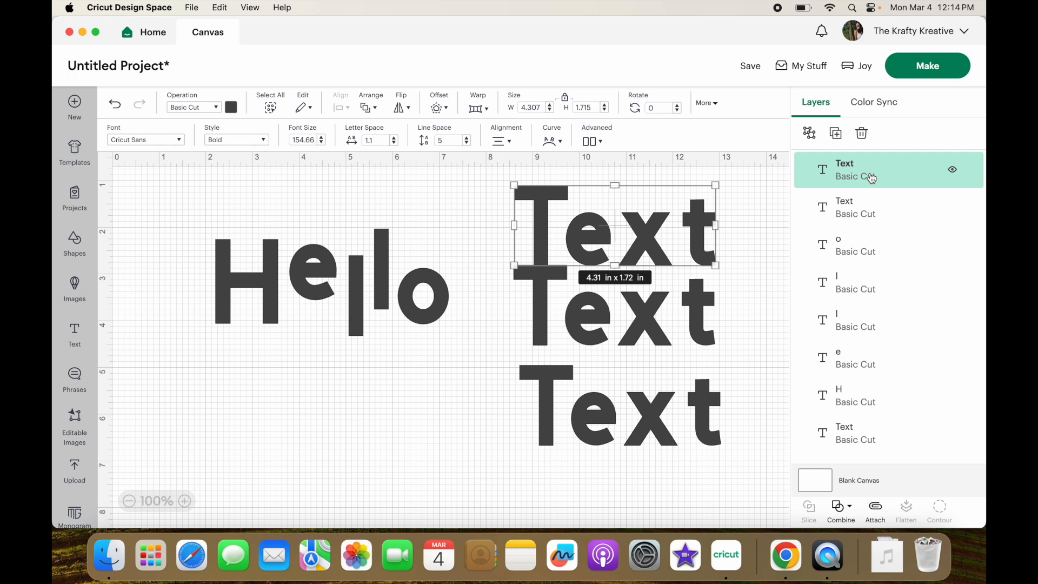
Delete both duplicated copies of the word "Text".
click(862, 134)
click(862, 170)
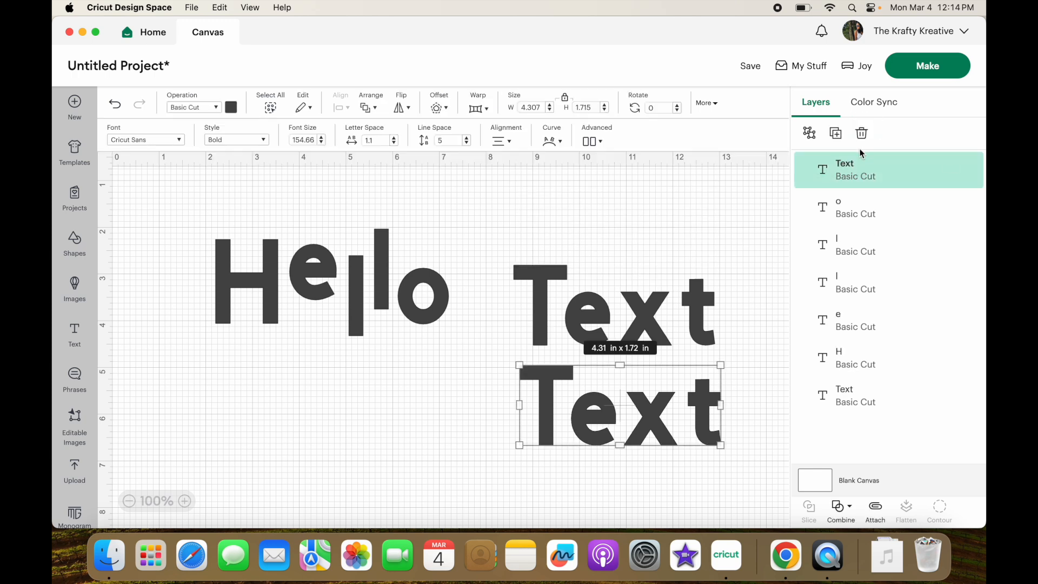
click(861, 134)
Select all remaining layers, the letters o, l, l, e, H and the word "Text", and delete them.
click(862, 169)
shift+click(863, 224)
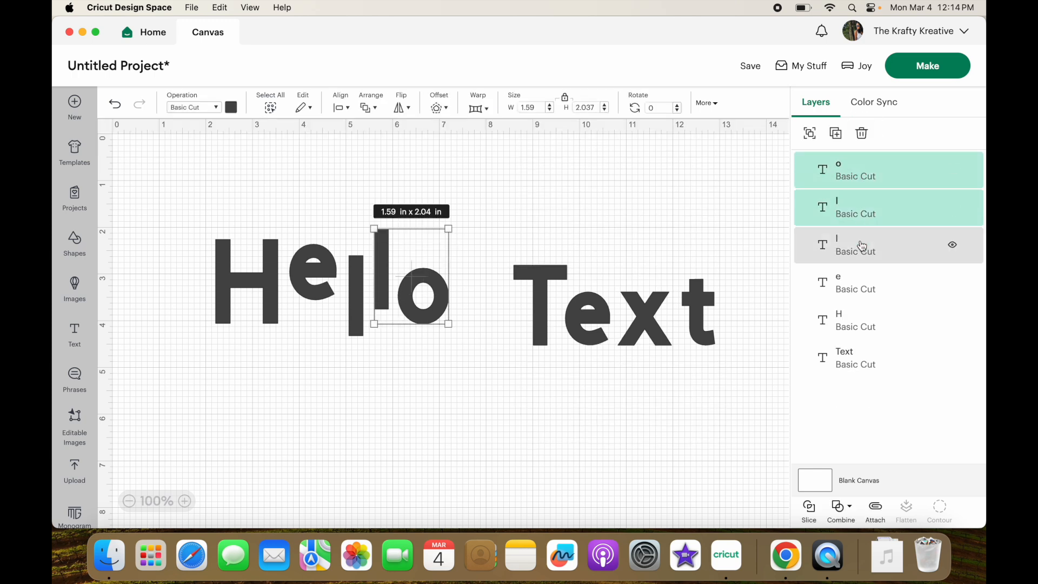
shift+click(861, 246)
shift+click(857, 285)
shift+click(853, 320)
shift+click(852, 348)
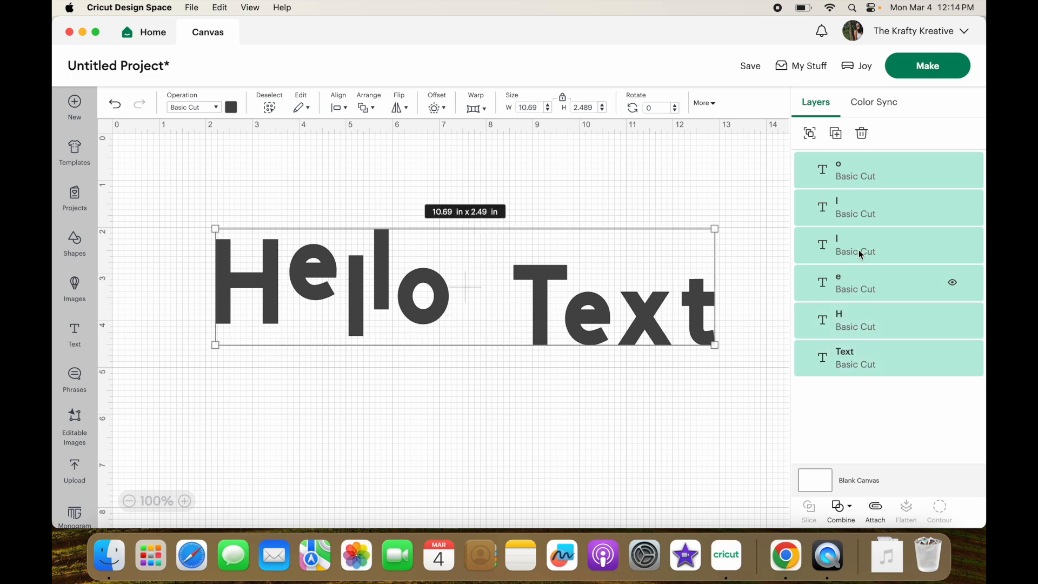
click(861, 134)
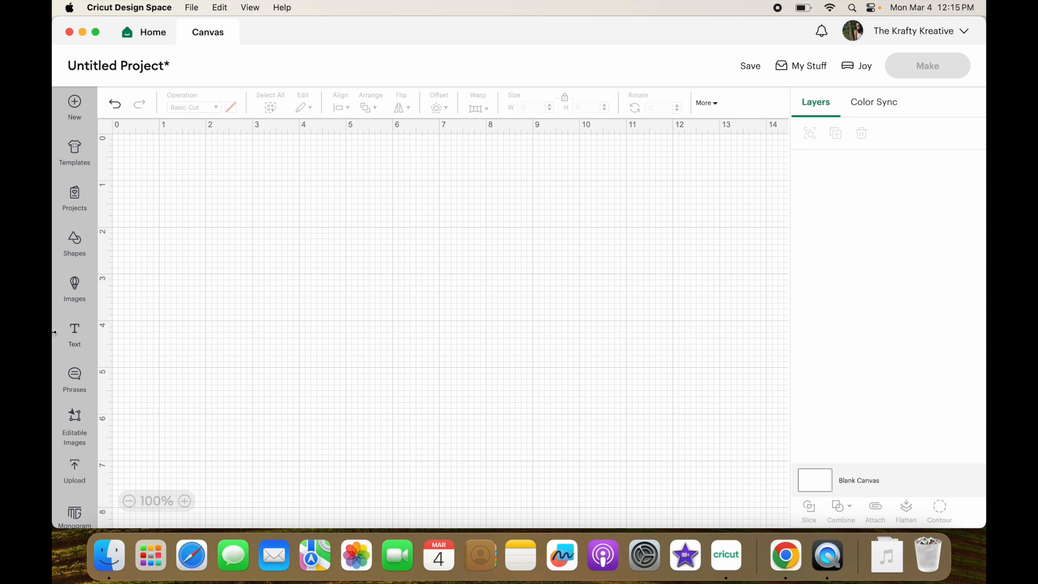
Add a new text object reading "Text" and enlarge it to about 3.52 x 1.65 in.
click(74, 336)
drag(214, 379, 671, 351)
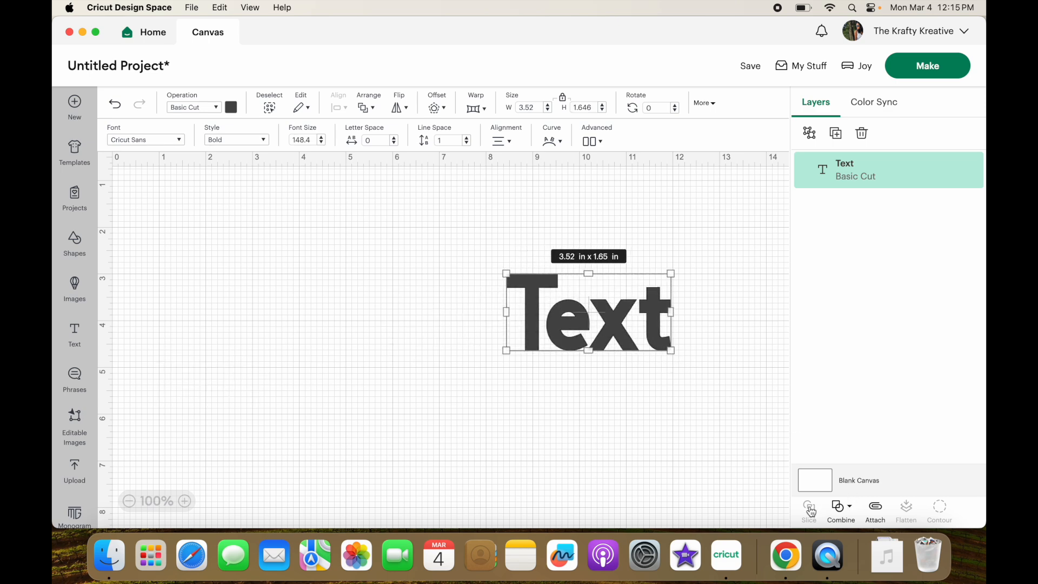
View the Combine options available for the text, close them without applying any, and deselect the text.
click(849, 509)
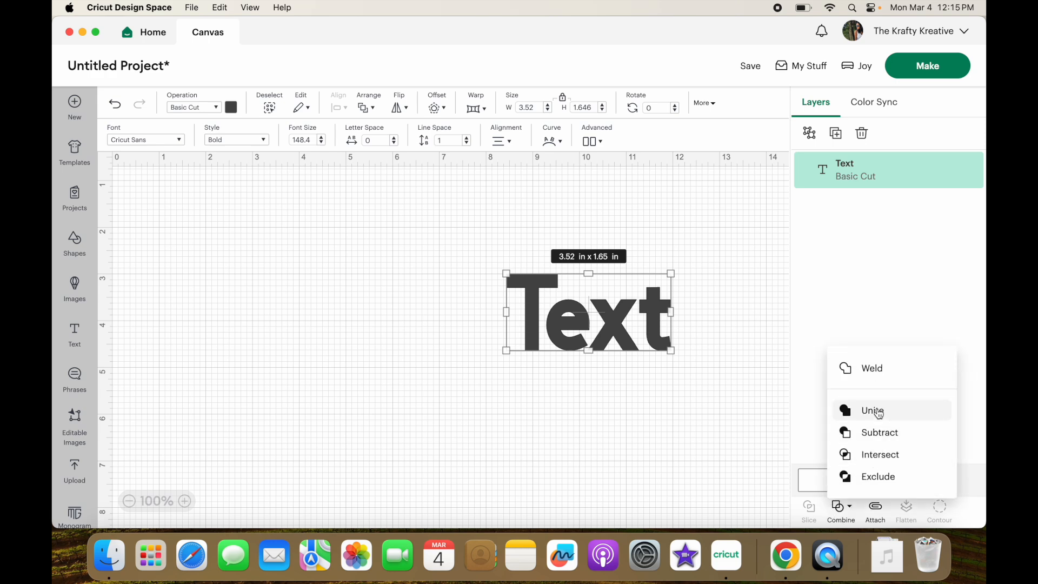
click(850, 510)
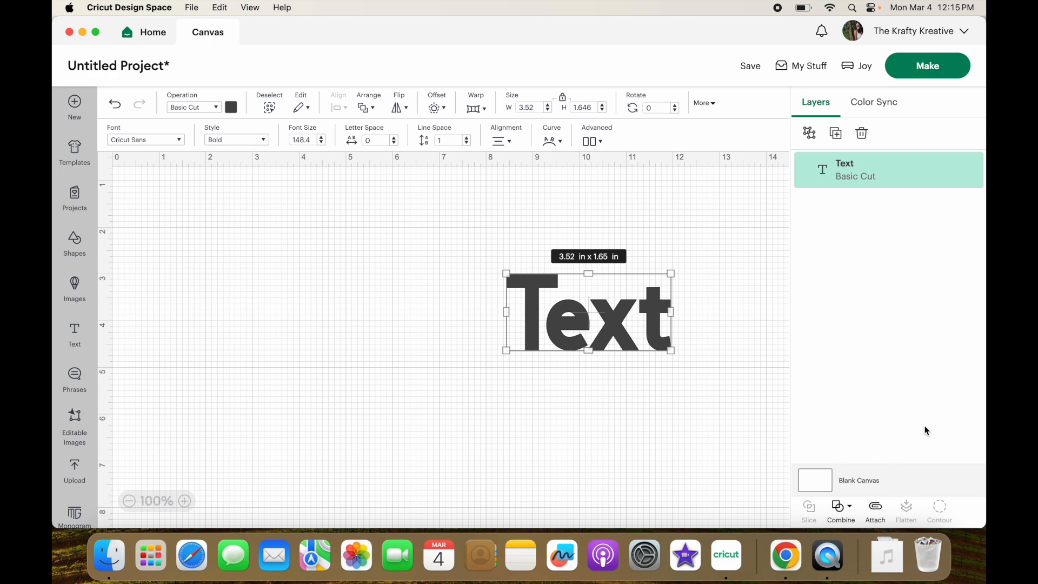
click(709, 245)
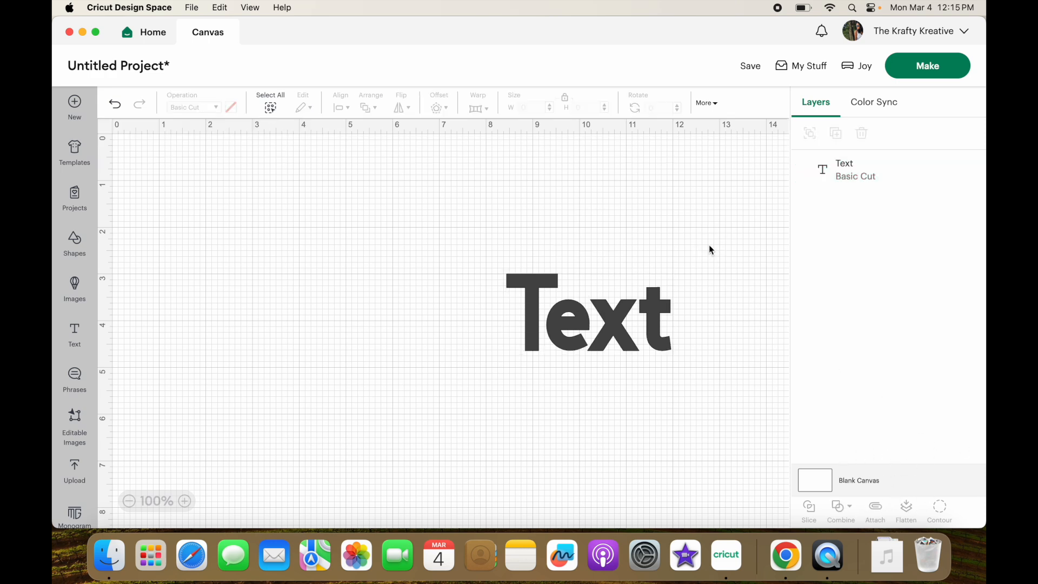
Move the text down toward the middle of the canvas and save the project with the title "hello porject".
drag(624, 304, 439, 361)
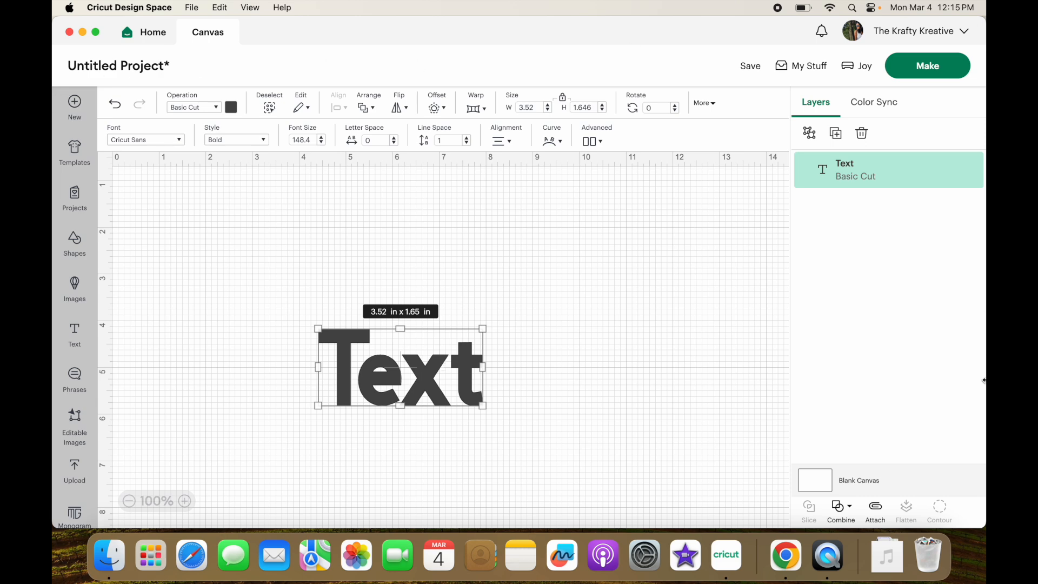
click(752, 72)
click(430, 110)
text(hello)
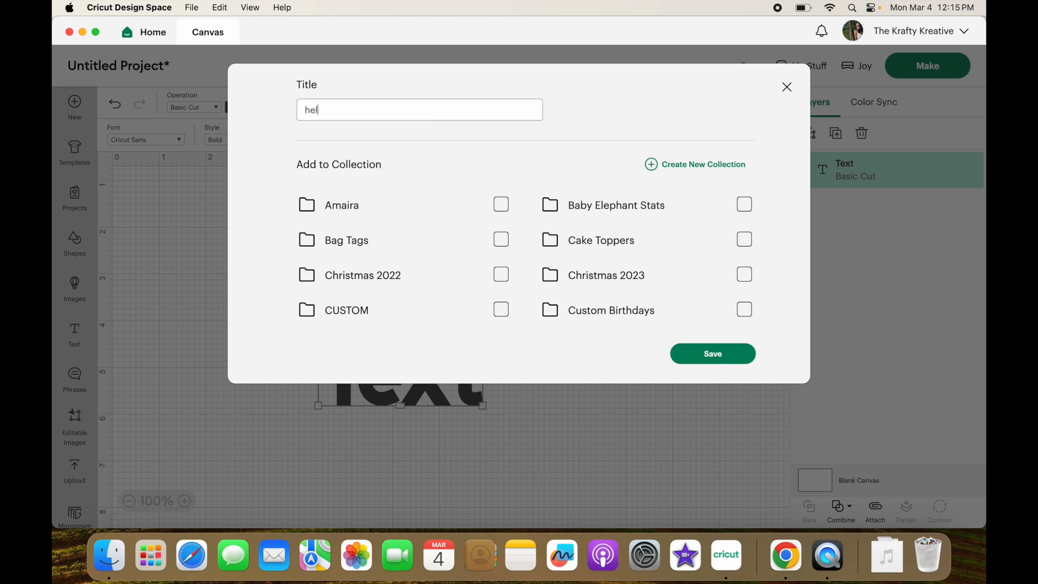
text( porject)
key(Return)
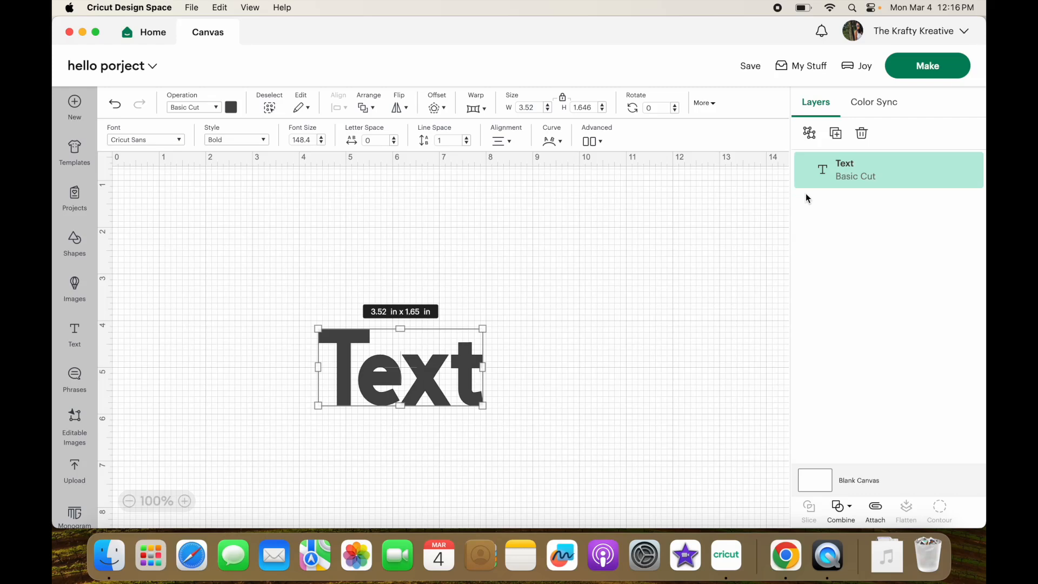
Deselect the text, add a heart shape to the blank canvas, and enlarge it to about 3.51 x 3.11 in near the canvas middle.
click(576, 448)
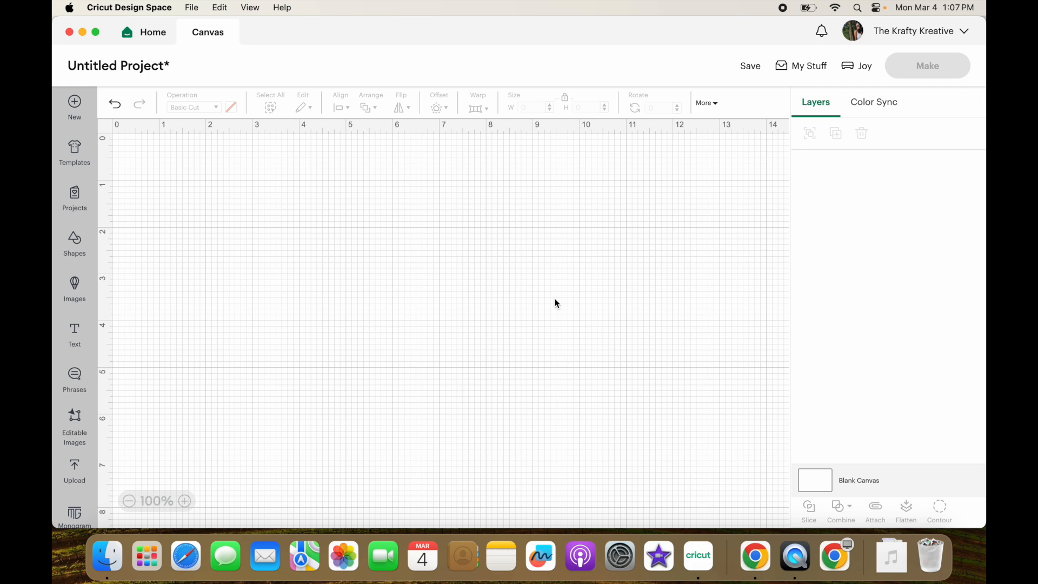
click(81, 247)
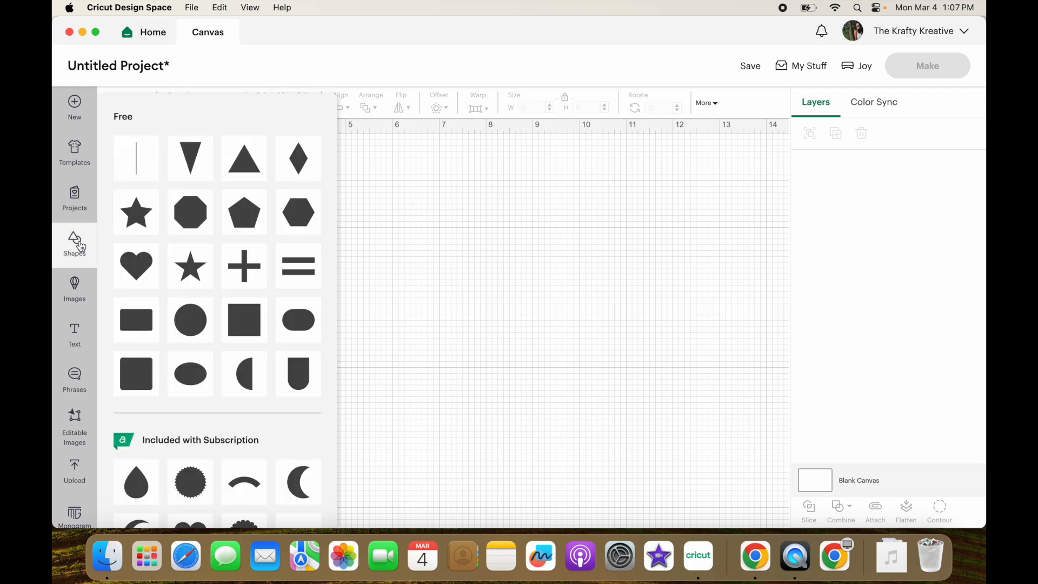
click(137, 265)
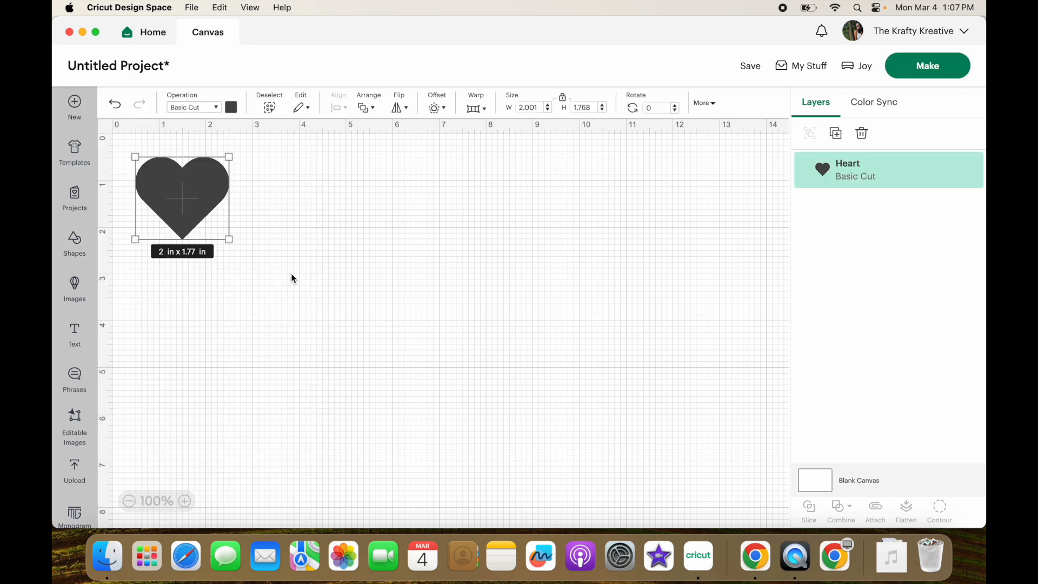
drag(229, 239, 561, 312)
Recolor the heart with the purple swatch under Material colors and deselect it.
click(232, 108)
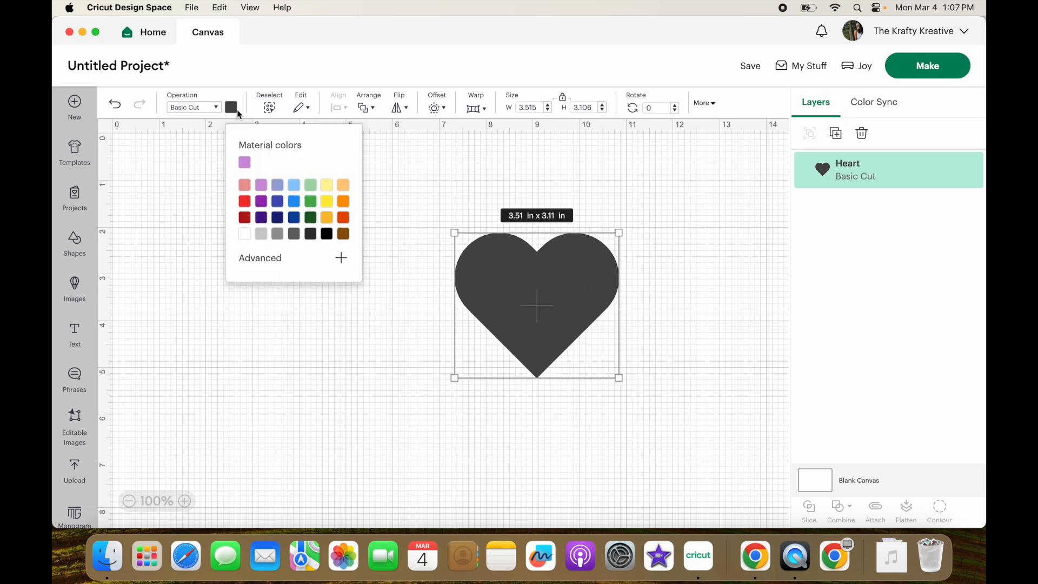
click(242, 162)
click(671, 255)
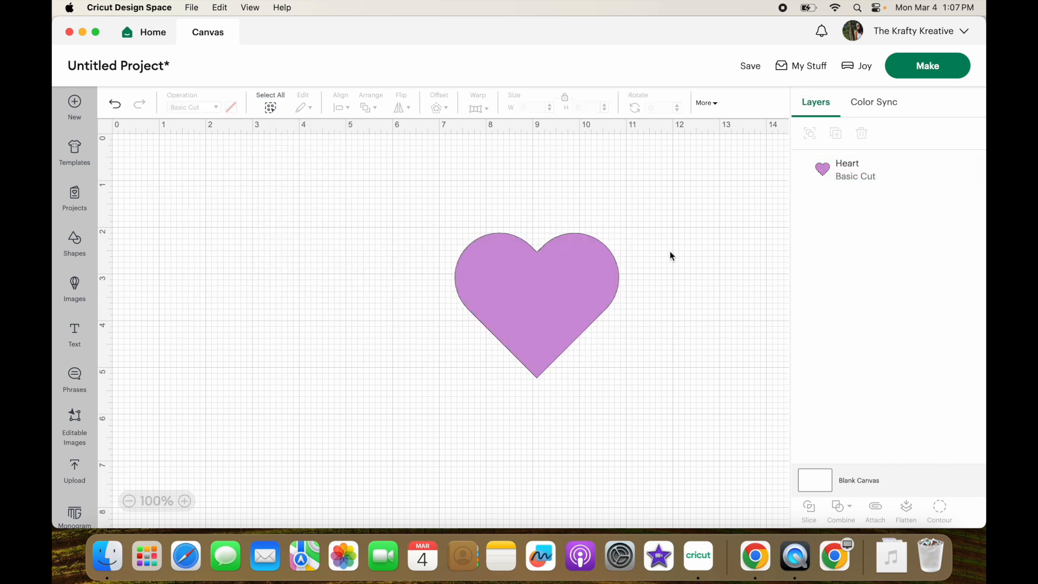
Select the heart and choose Cricut Joy as the machine for the project.
click(583, 269)
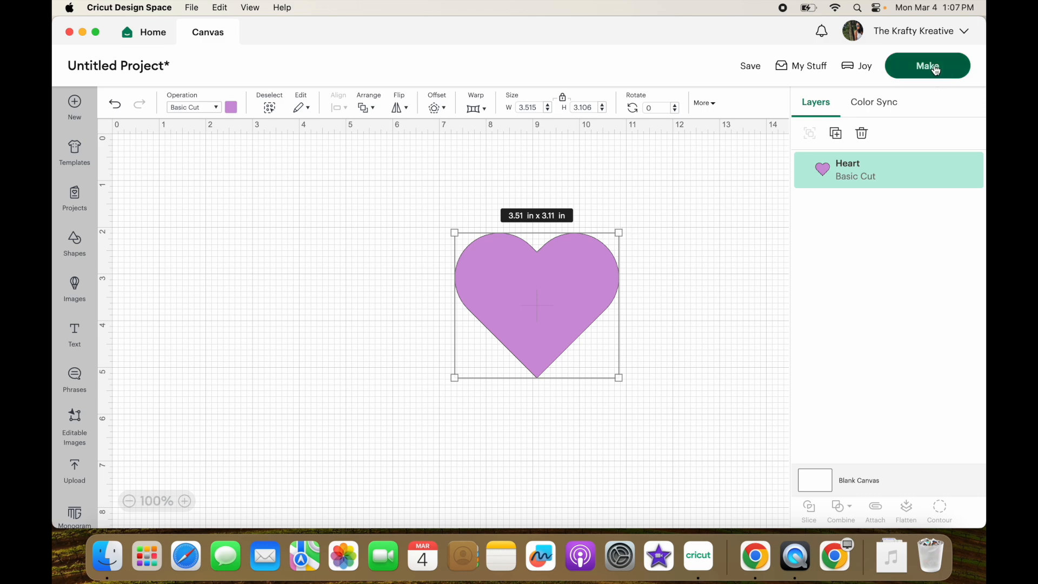
click(864, 67)
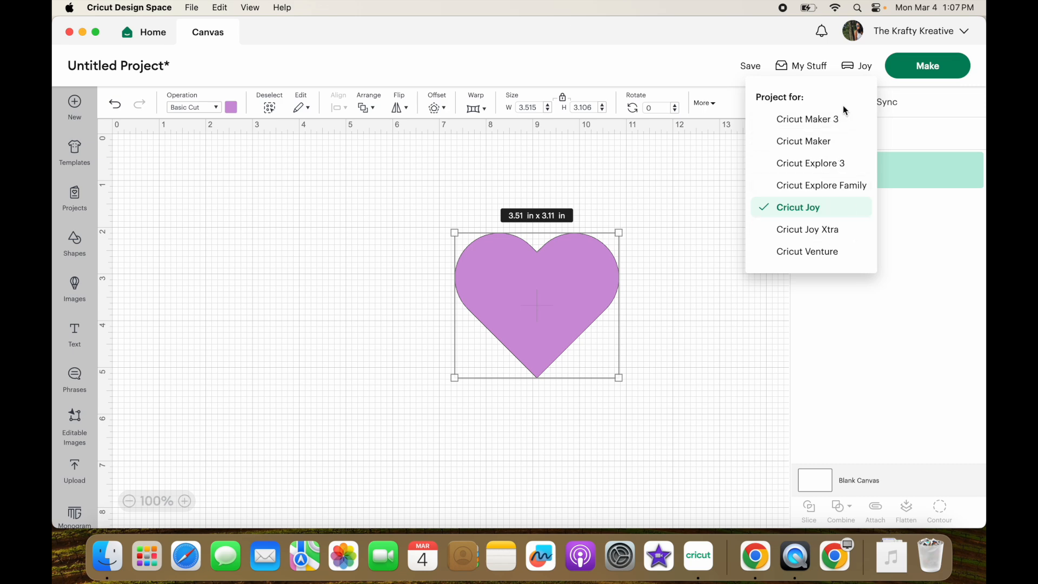
click(799, 210)
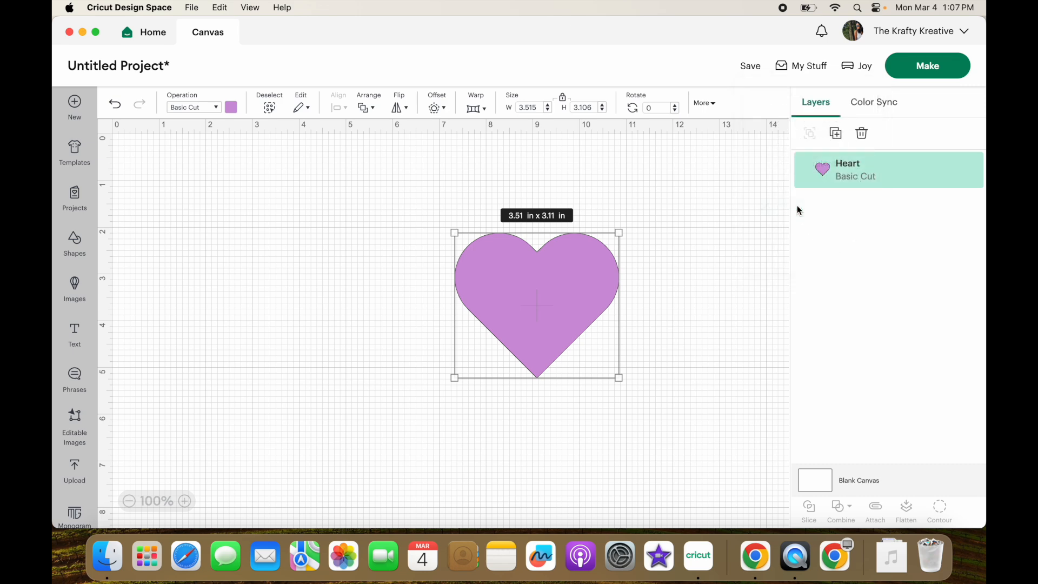
Start making the project and save it with the title "Heart Project".
click(909, 77)
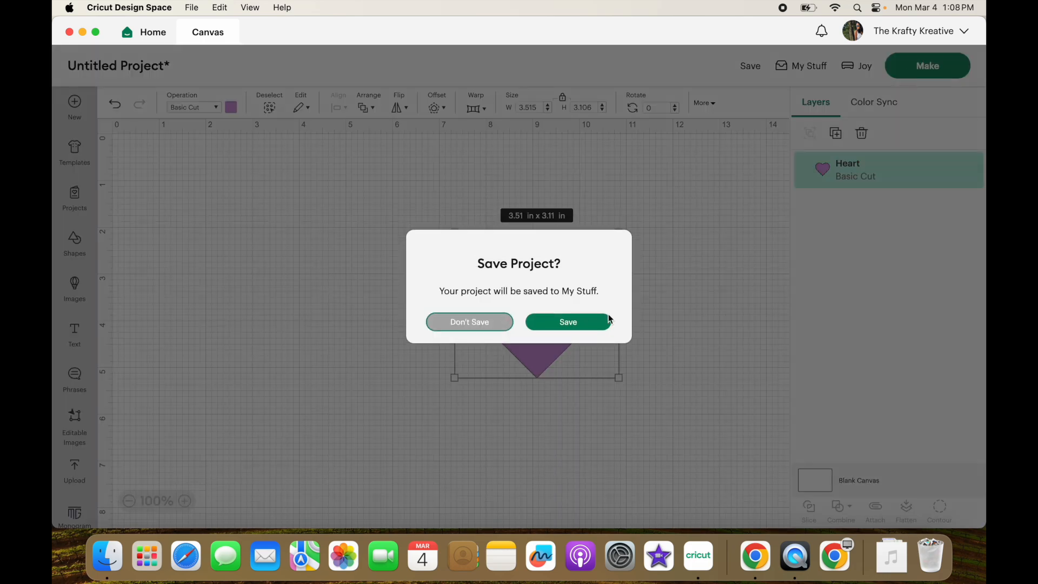
click(568, 322)
click(457, 112)
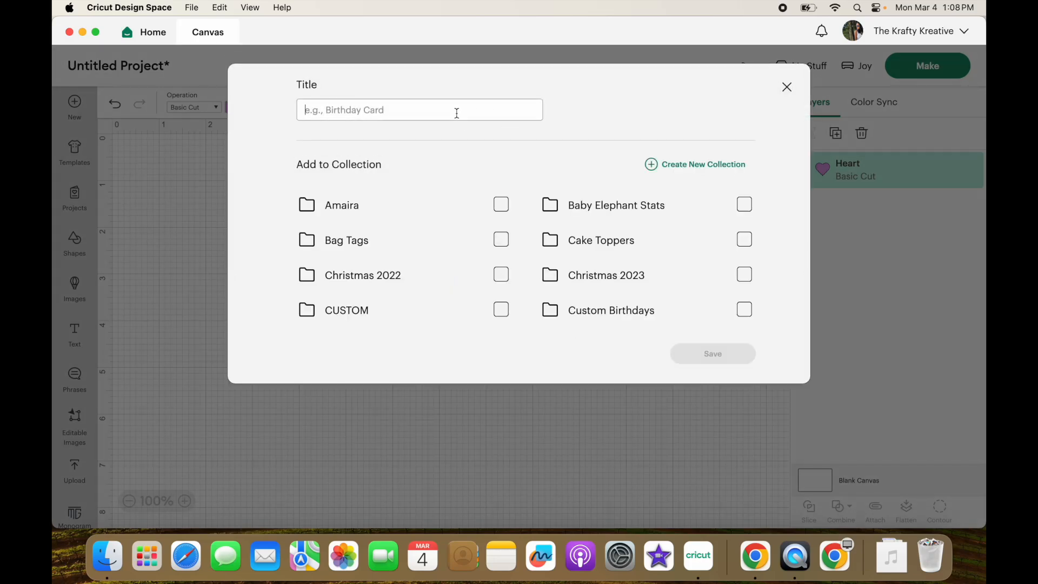
text(Heart Projec)
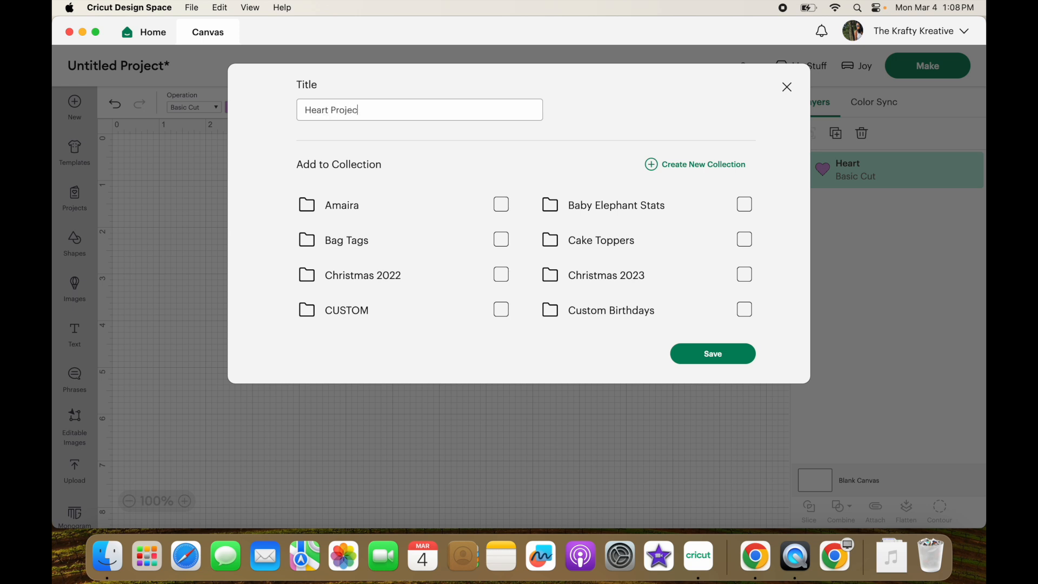
click(709, 347)
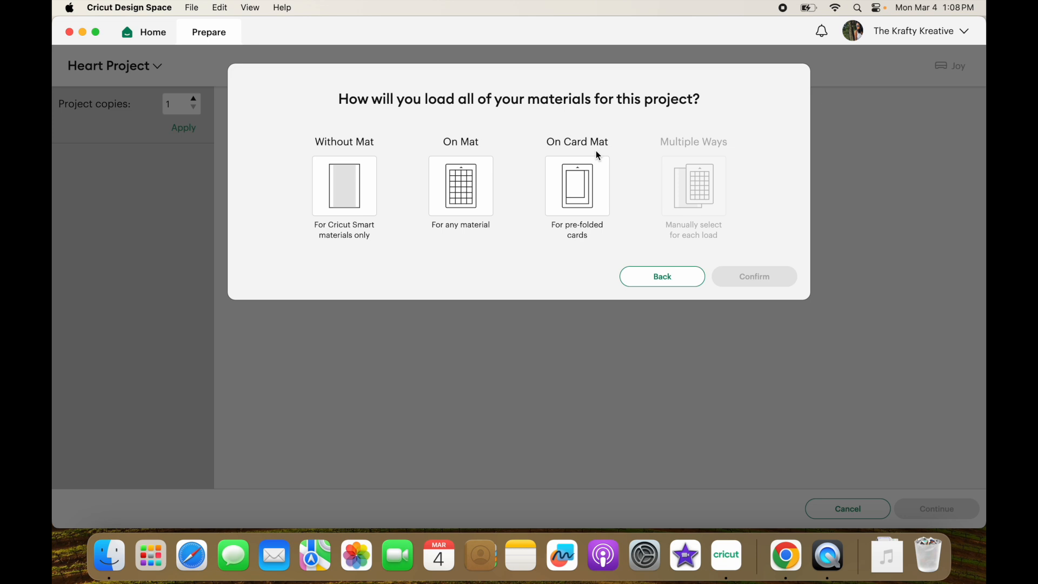
Choose to load all materials On Mat with the 4.5 in x 6.5 in mat size.
click(455, 179)
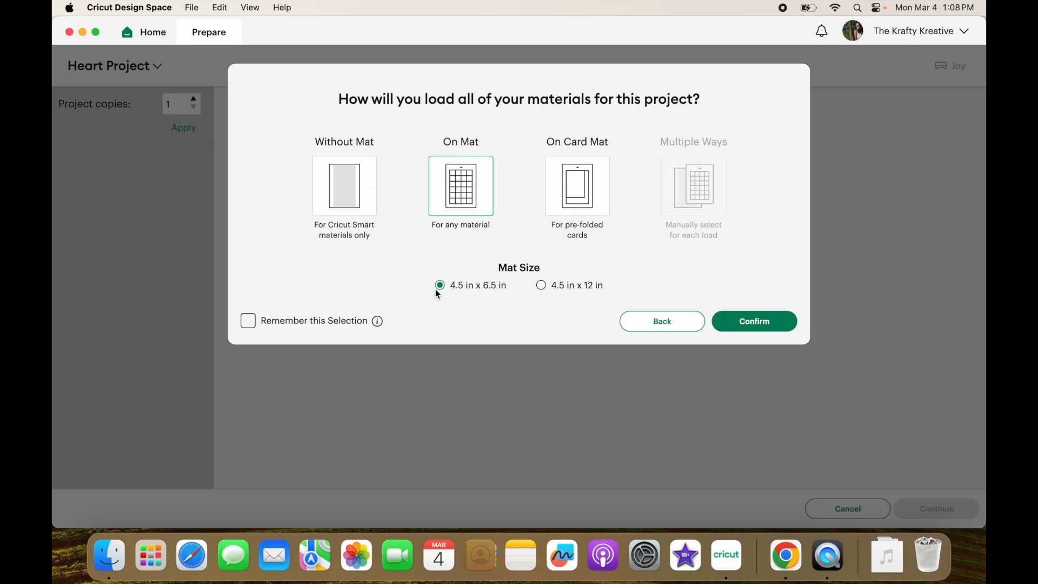
click(771, 323)
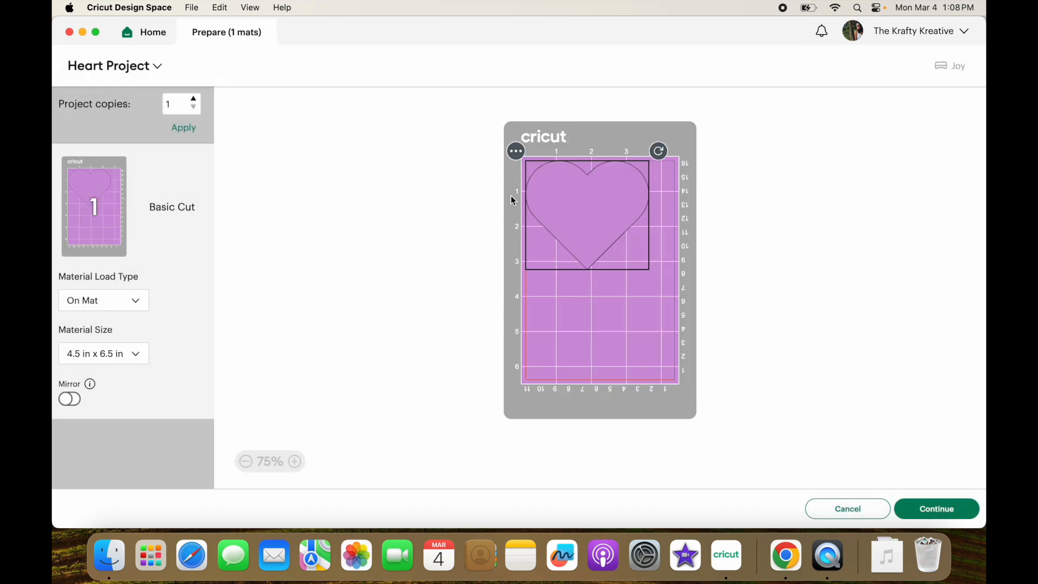
Try out moving the heart around the mat preview and return it to the mat's upper-left corner.
click(295, 461)
click(295, 461)
click(295, 461)
click(246, 462)
click(246, 462)
click(246, 462)
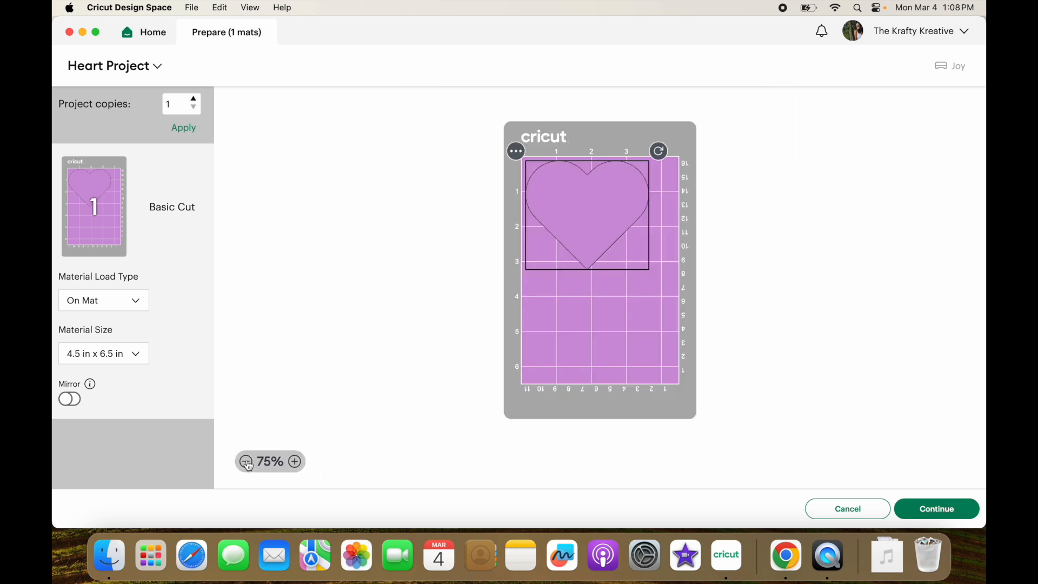
drag(609, 204, 655, 352)
drag(647, 202, 586, 182)
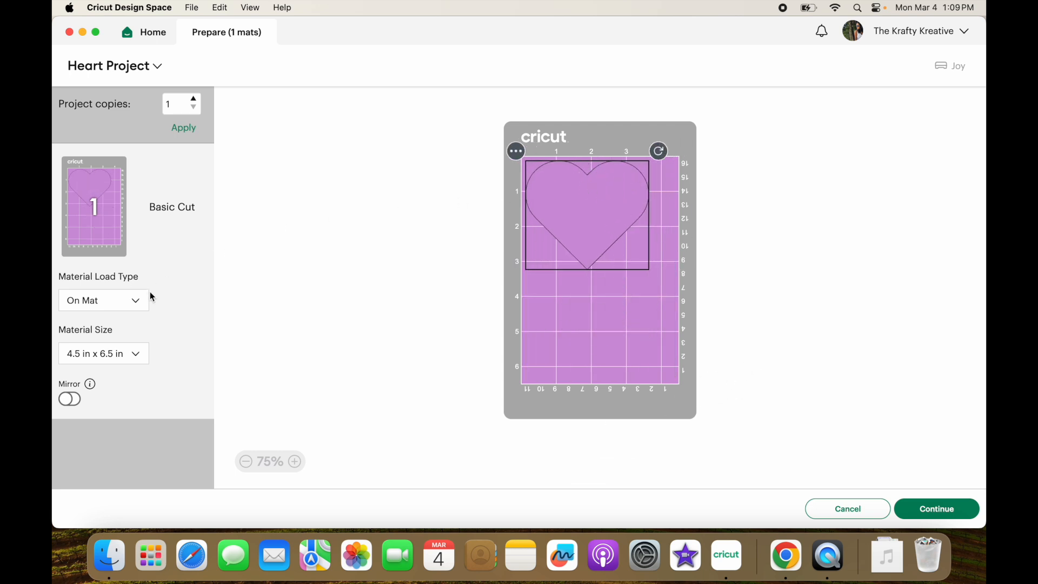
Change the material load type to Without Mat and try moving the heart toward the material's left edge.
click(136, 301)
click(125, 328)
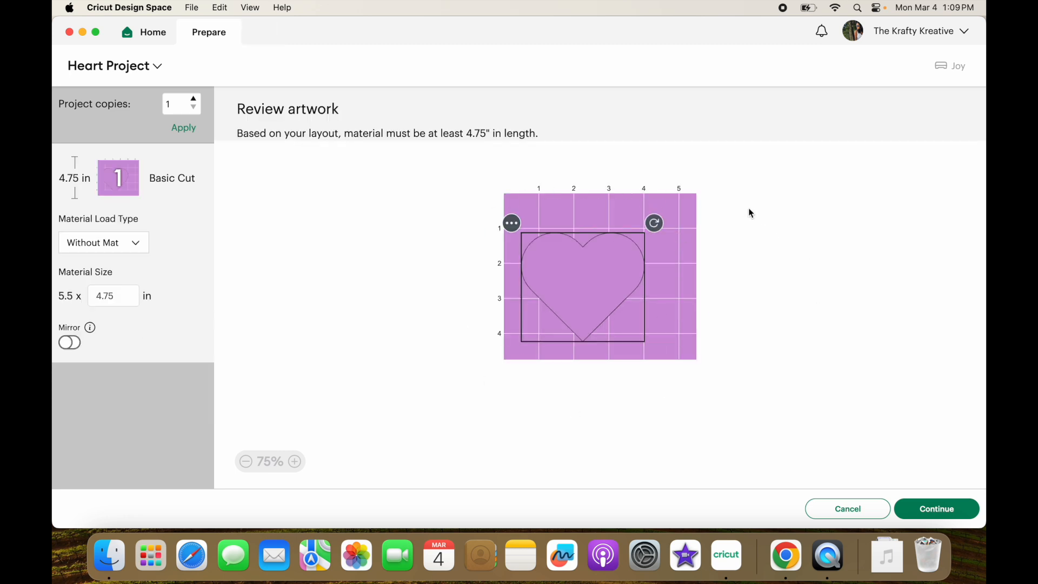
click(294, 462)
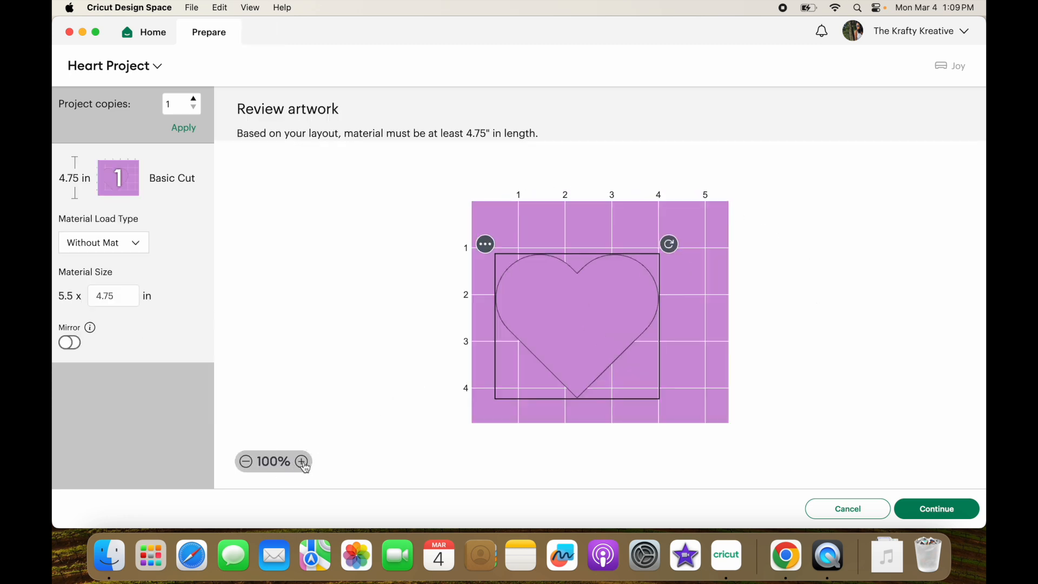
click(301, 462)
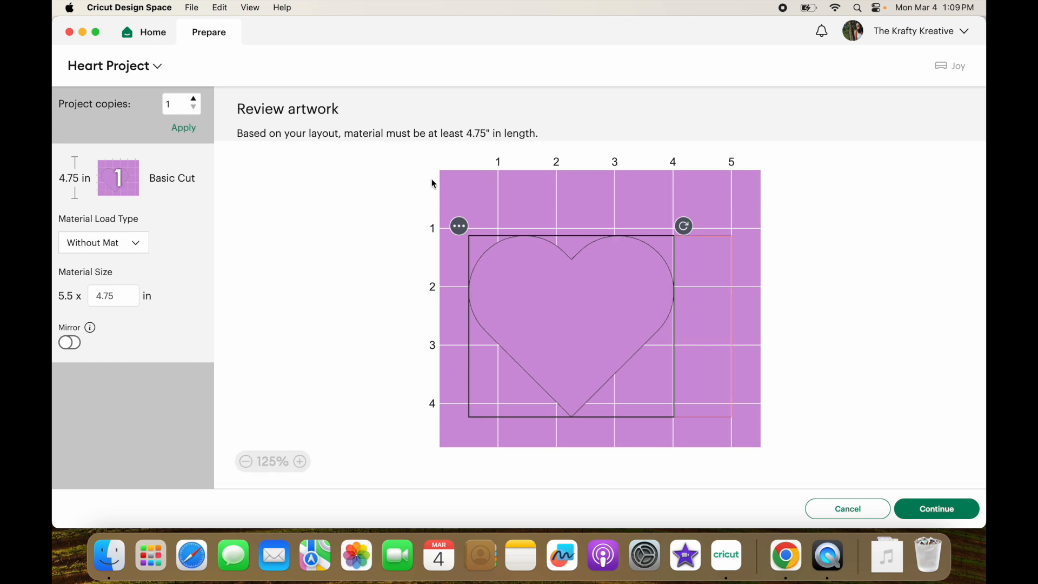
click(587, 297)
drag(588, 297, 445, 273)
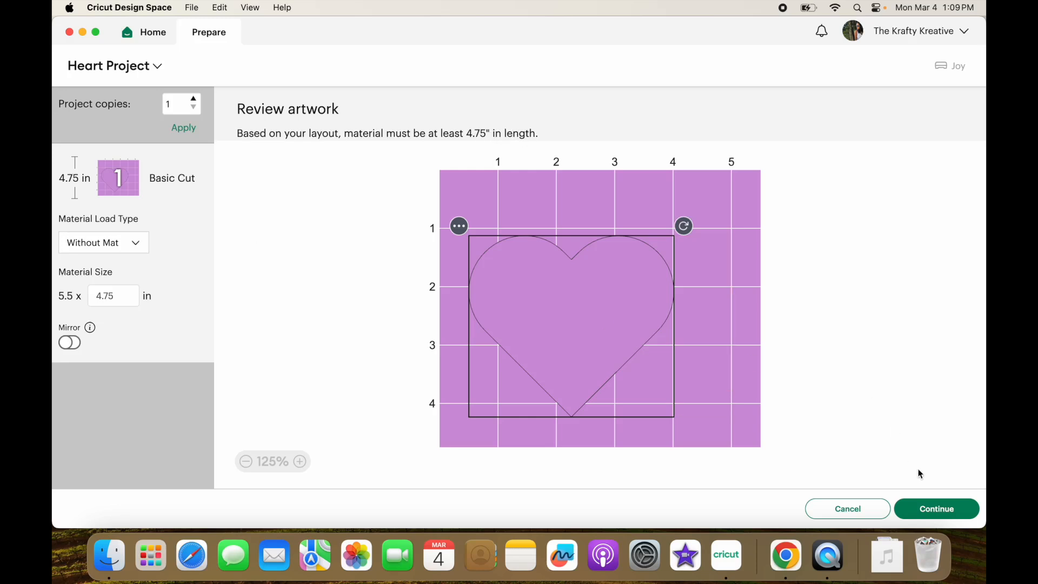
Continue to the base material stage and browse the full list of compatible materials without choosing one.
click(935, 506)
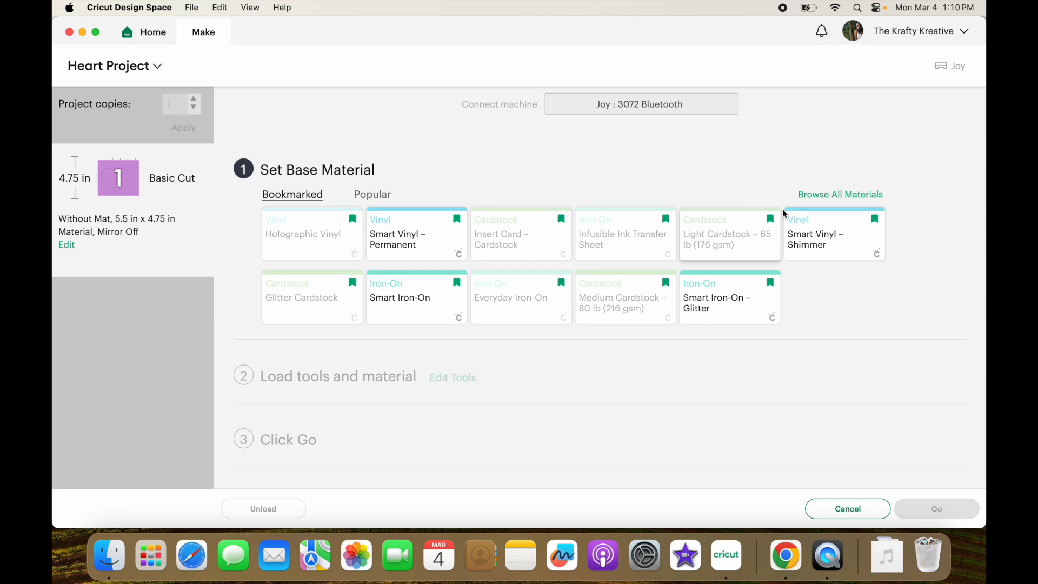
click(854, 200)
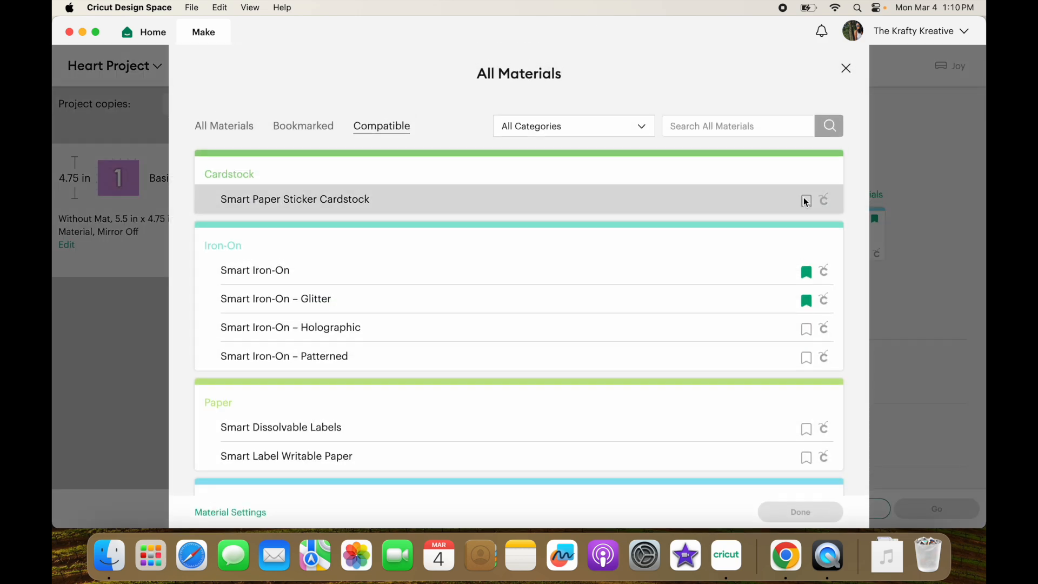
scroll(501, 300, down, 5)
scroll(506, 276, up, 5)
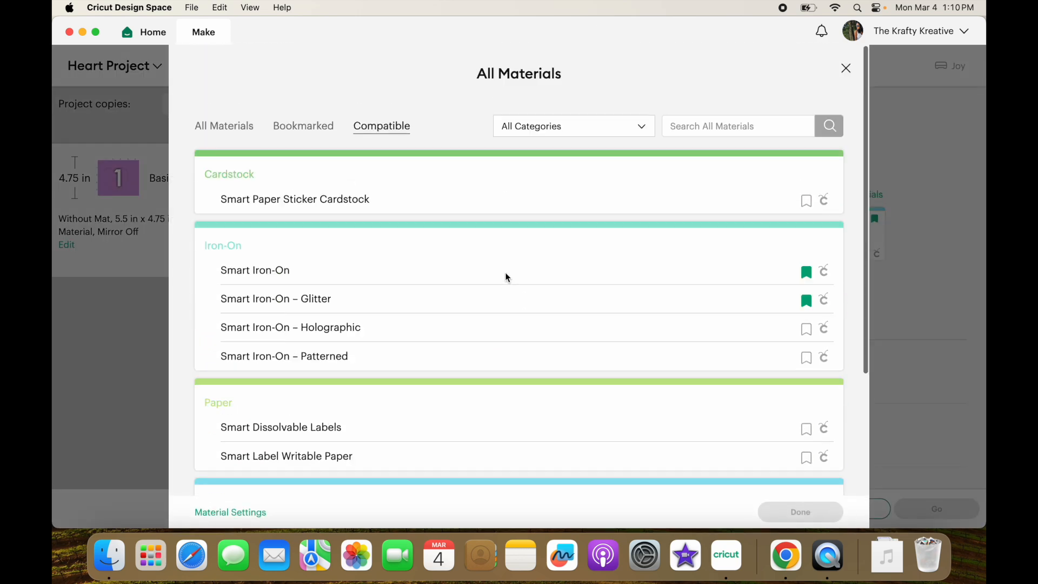
click(844, 68)
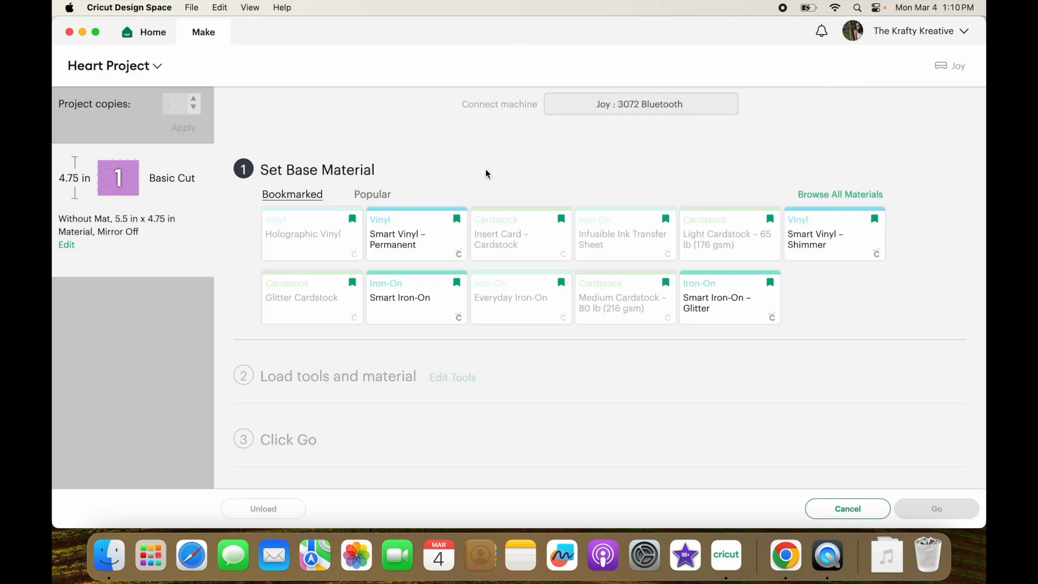
Set the base material to Smart Vinyl – Permanent and view the pressure options, keeping Default.
click(407, 253)
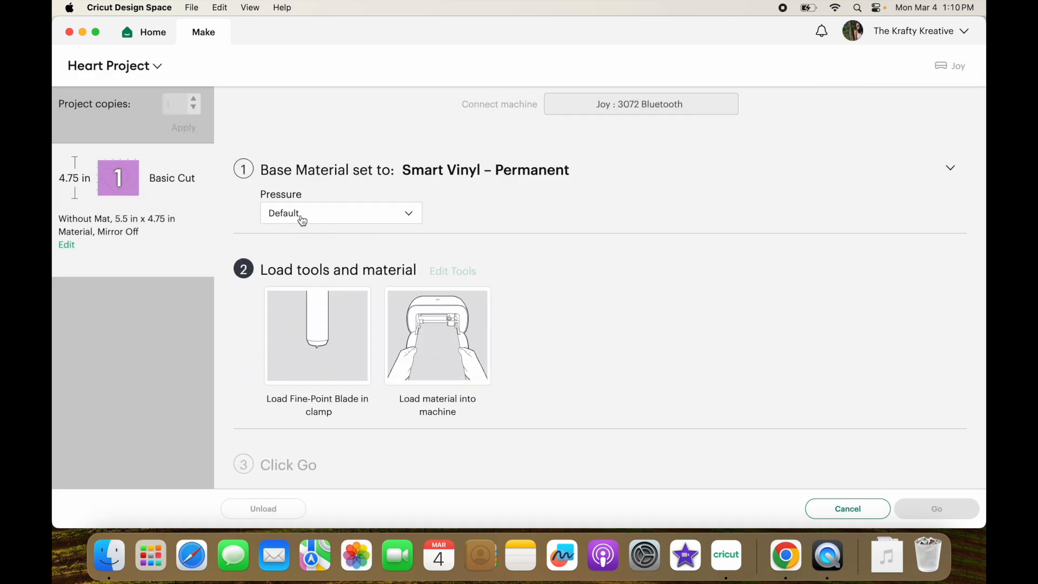
click(419, 216)
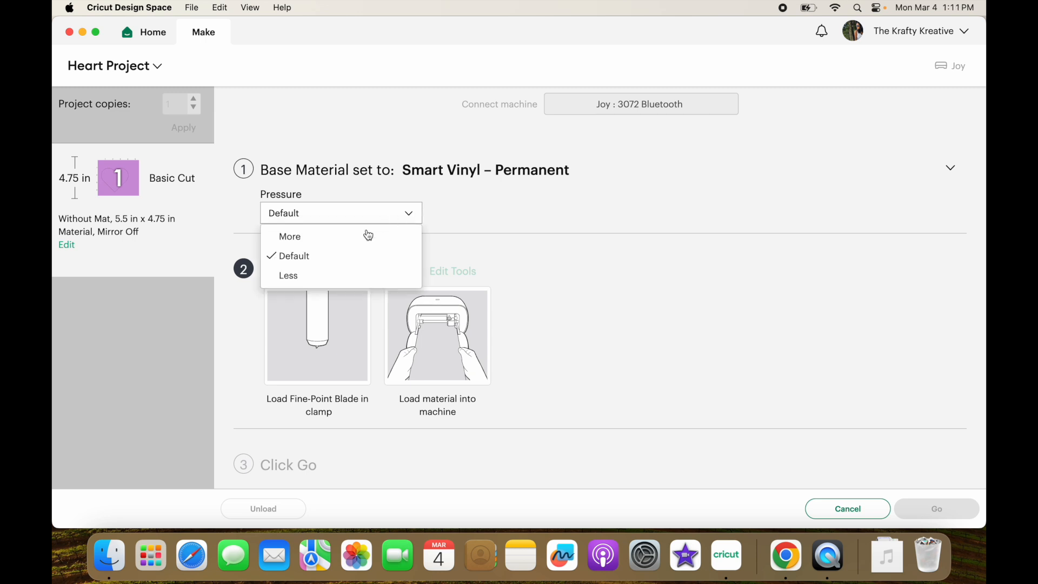
click(528, 176)
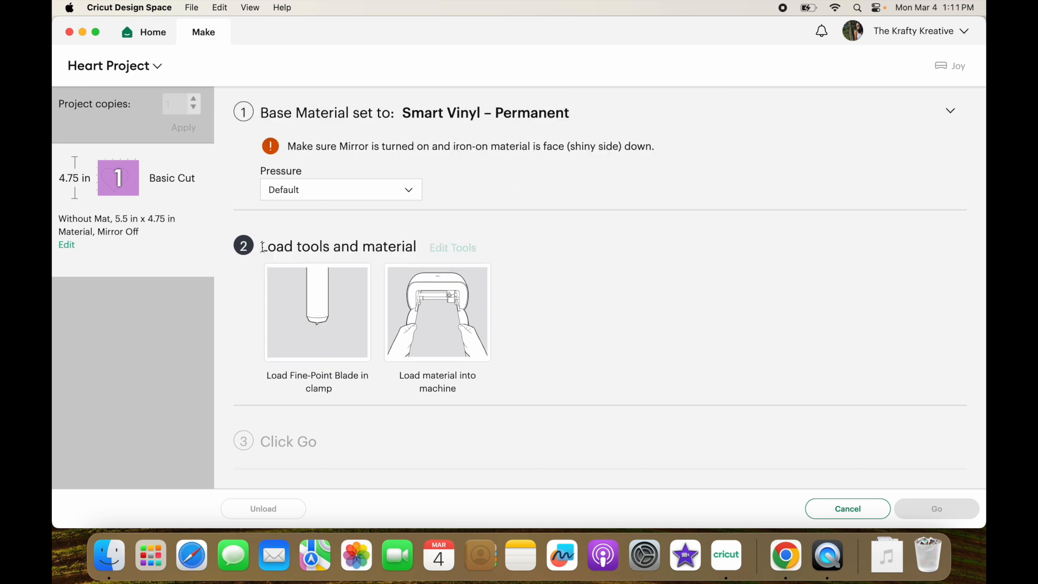